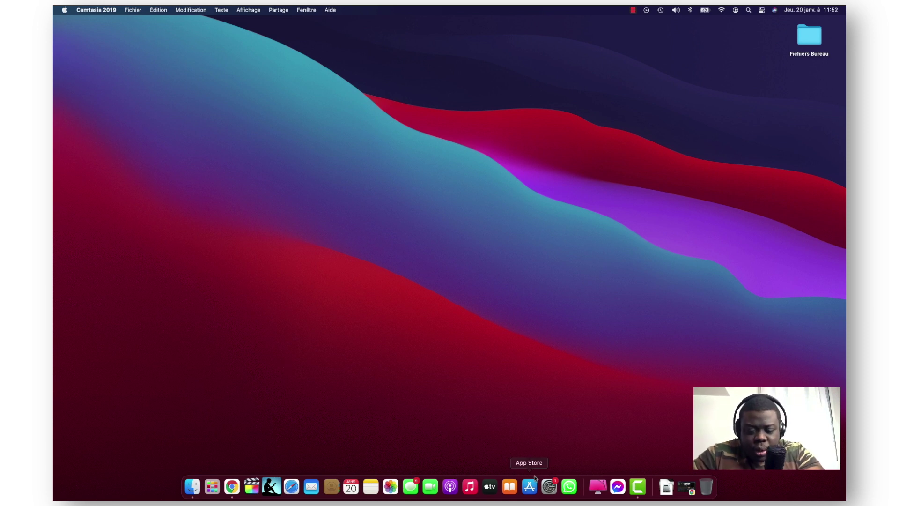
Search the App Store for imovie and close the store window.
{"action": "left_click", "coordinate": [535, 478]}
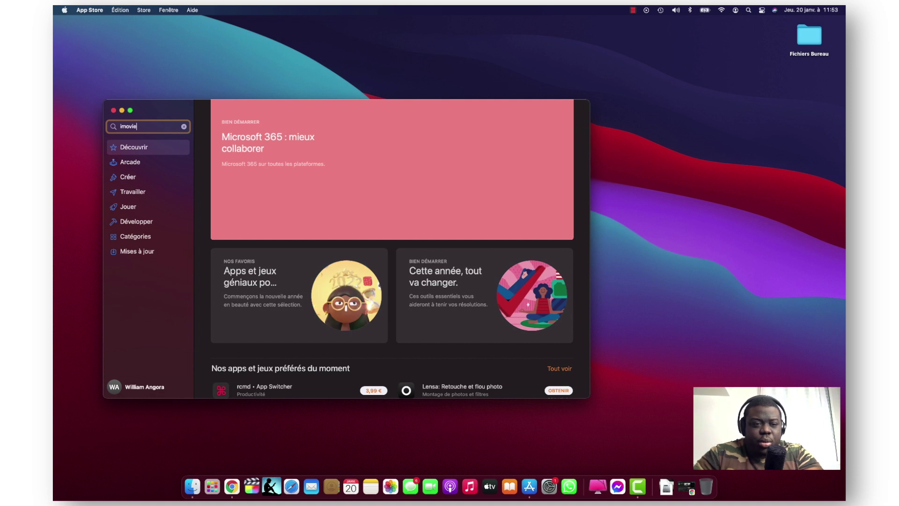
{"action": "key", "text": "Return"}
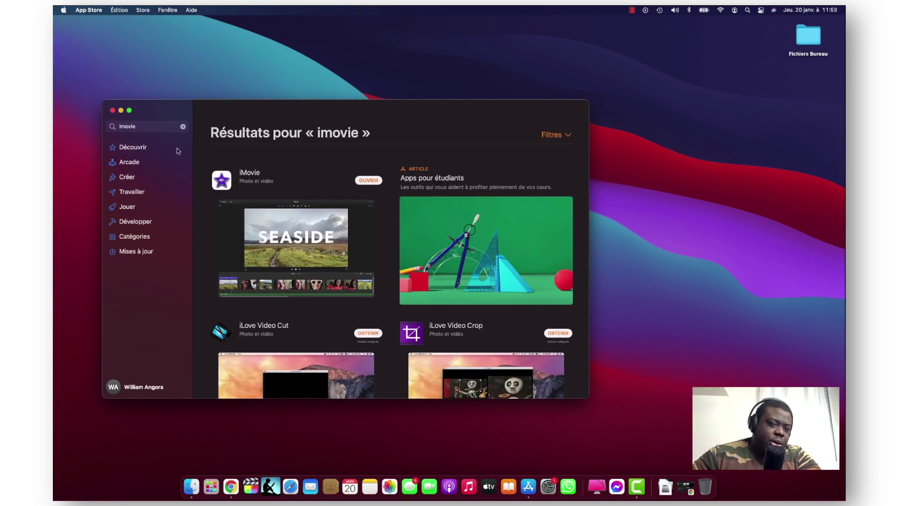
{"action": "left_click", "coordinate": [112, 111]}
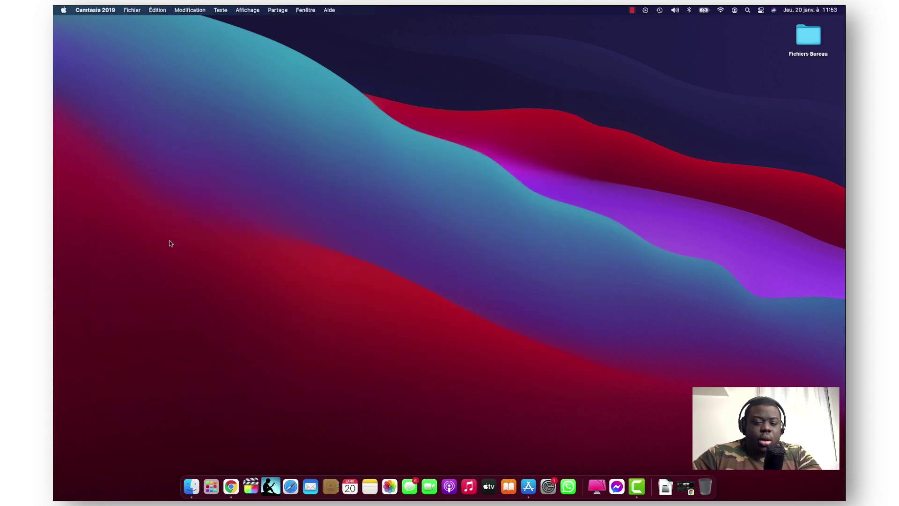
Locate iMovie in the Applications folder in Finder and close the Finder window.
{"action": "left_click", "coordinate": [192, 487]}
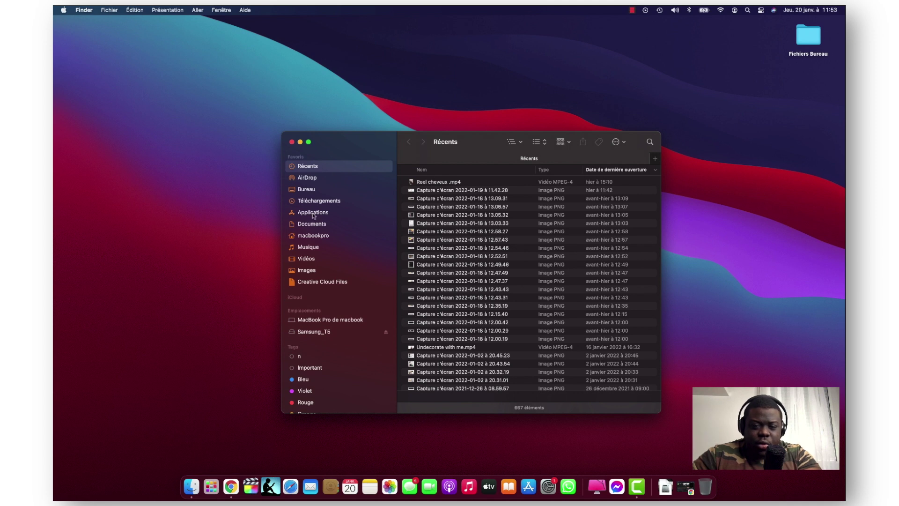
{"action": "left_click", "coordinate": [314, 213]}
{"action": "scroll", "coordinate": [429, 299], "scroll_direction": "down", "scroll_amount": 5}
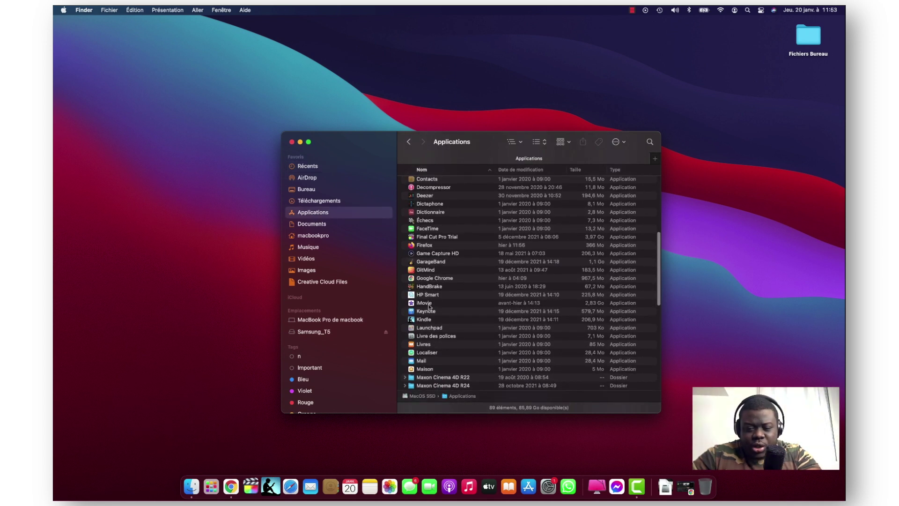
{"action": "left_click", "coordinate": [427, 303]}
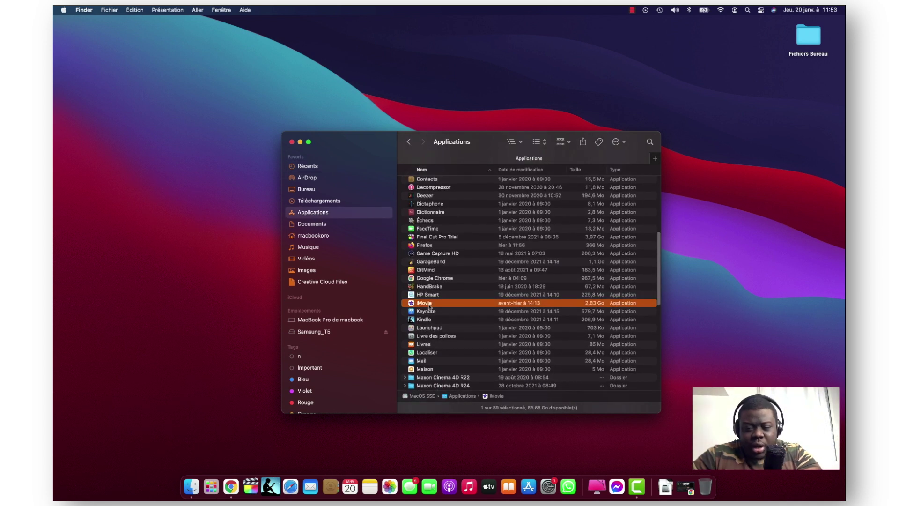
{"action": "left_click", "coordinate": [292, 142]}
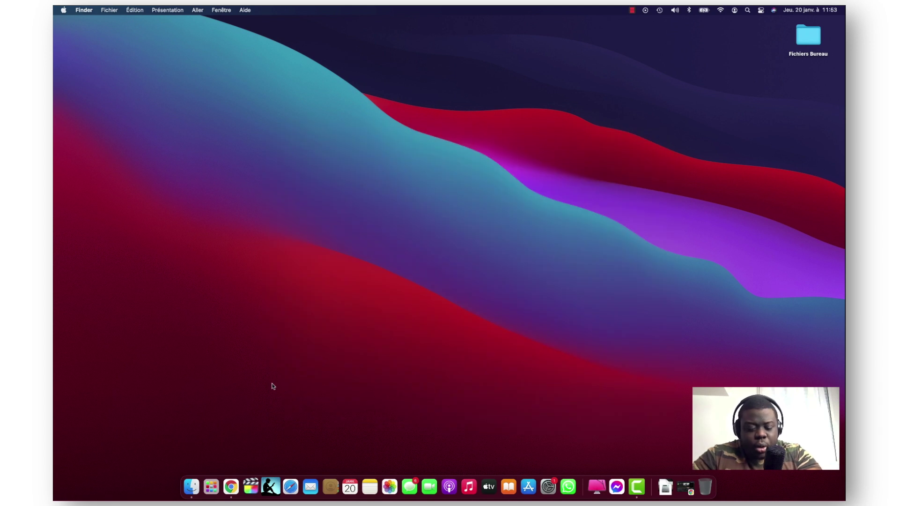
Search for imovie with Spotlight and dismiss the search.
{"action": "key", "text": "super+space"}
{"action": "type", "text": "imovie"}
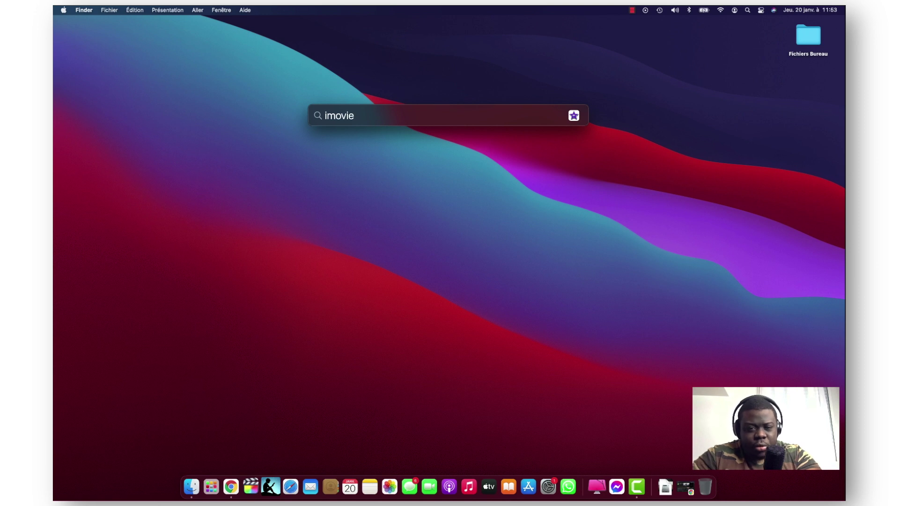
{"action": "key", "text": "Escape"}
{"action": "key", "text": "Escape"}
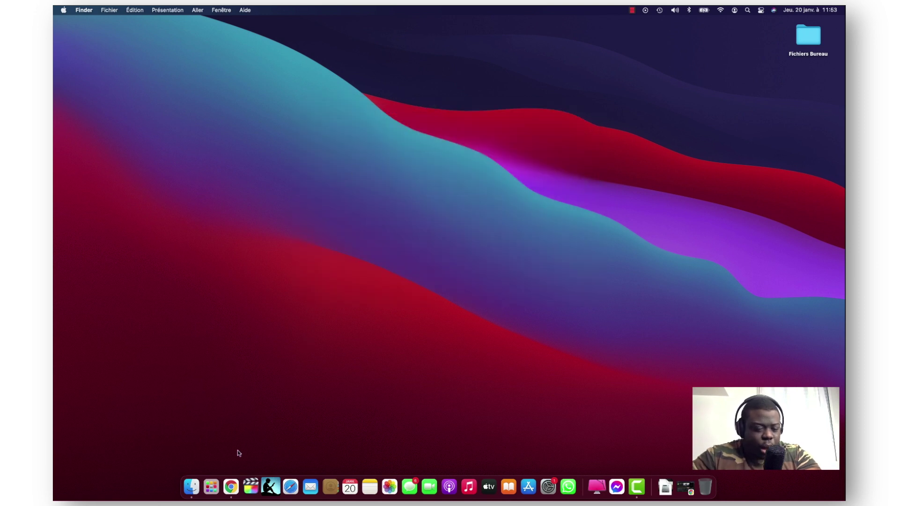
Find iMovie in Launchpad by searching imovie, add it to the Dock and launch it from there.
{"action": "left_click", "coordinate": [211, 486]}
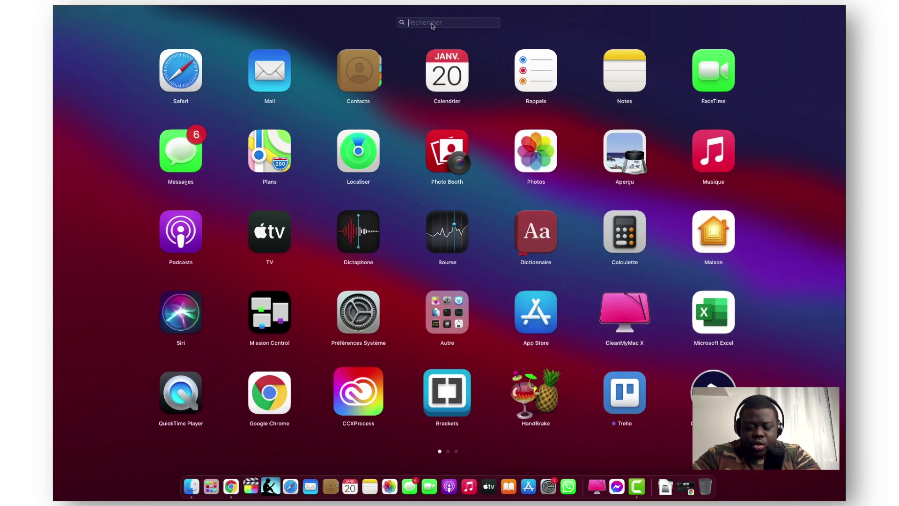
{"action": "type", "text": "imovie"}
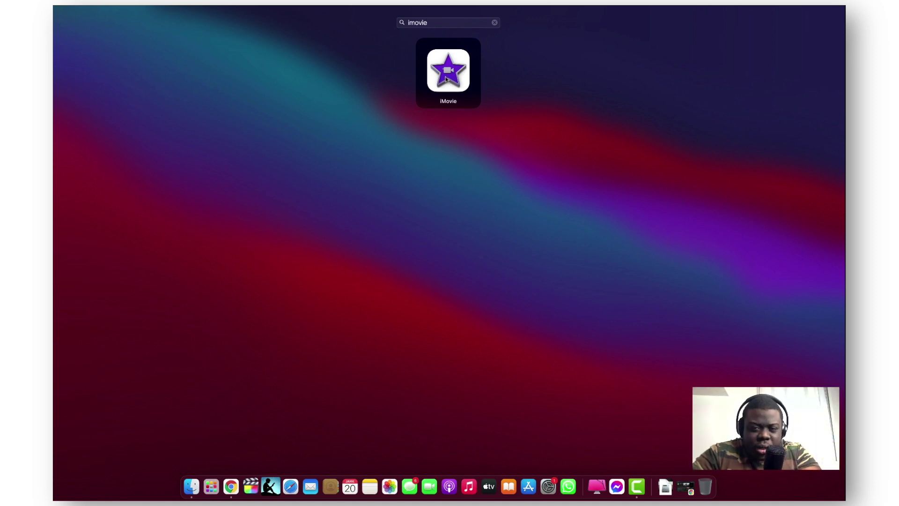
{"action": "left_click_drag", "start_coordinate": [445, 76], "coordinate": [240, 491]}
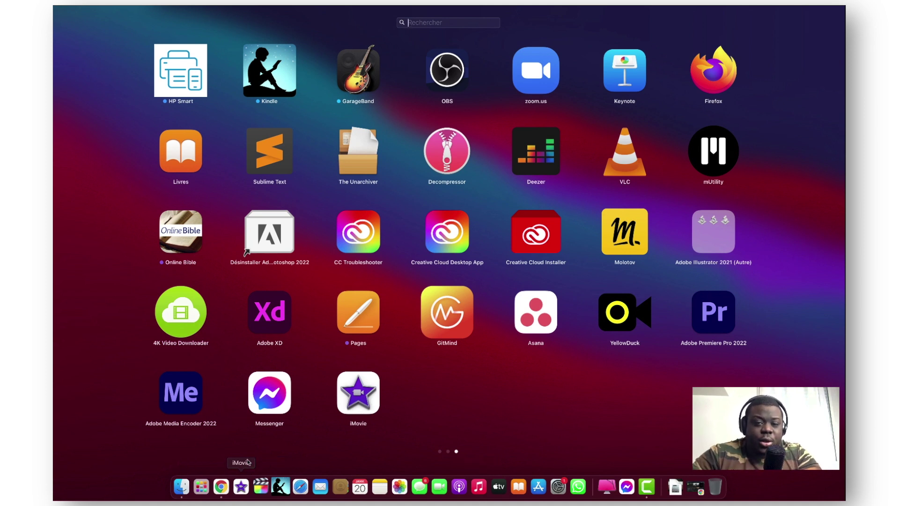
{"action": "left_click", "coordinate": [242, 489]}
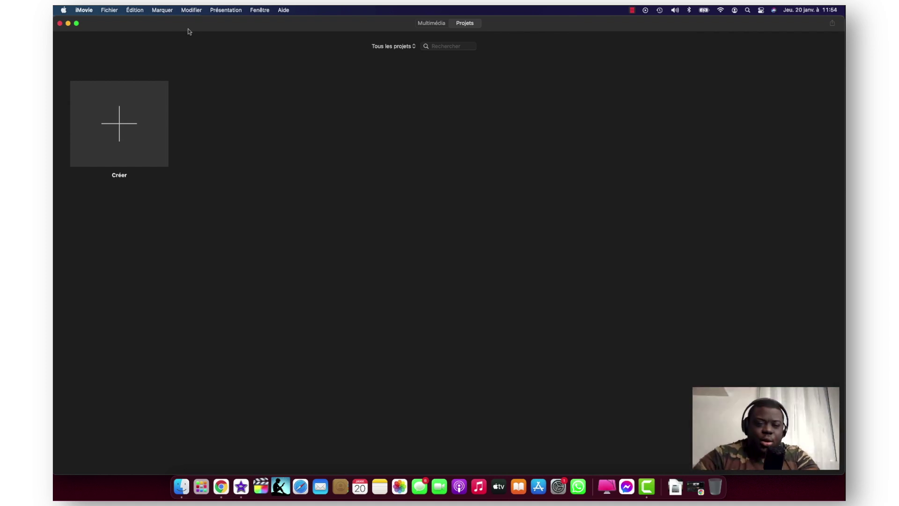
Create a new Film project from the projects view.
{"action": "left_click", "coordinate": [432, 24]}
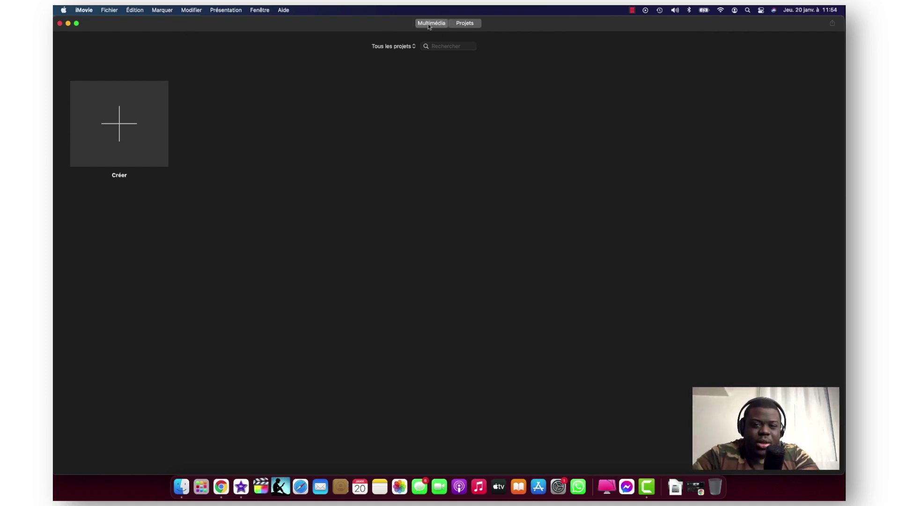
{"action": "left_click", "coordinate": [468, 27]}
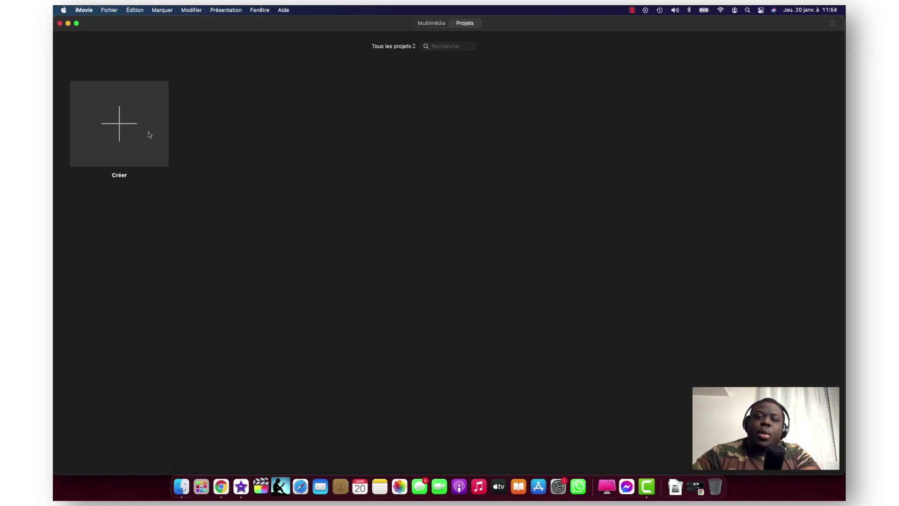
{"action": "left_click", "coordinate": [123, 129]}
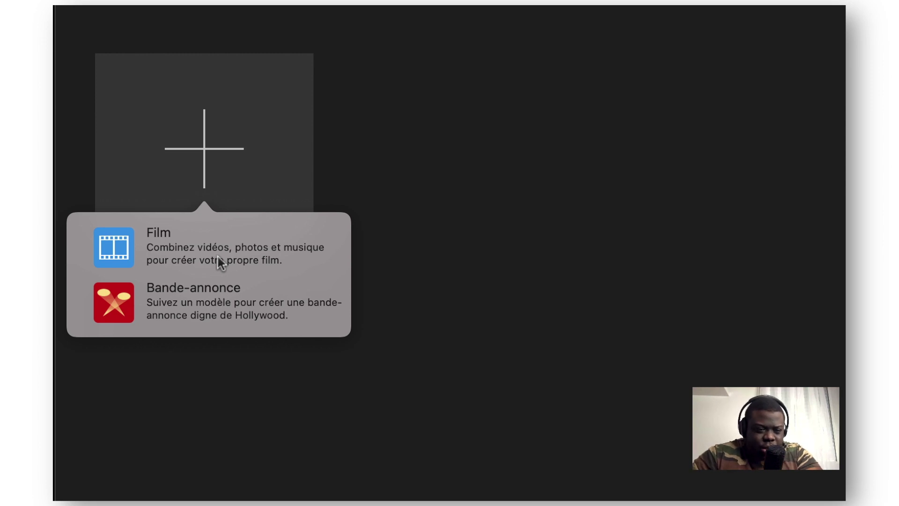
{"action": "left_click", "coordinate": [190, 243]}
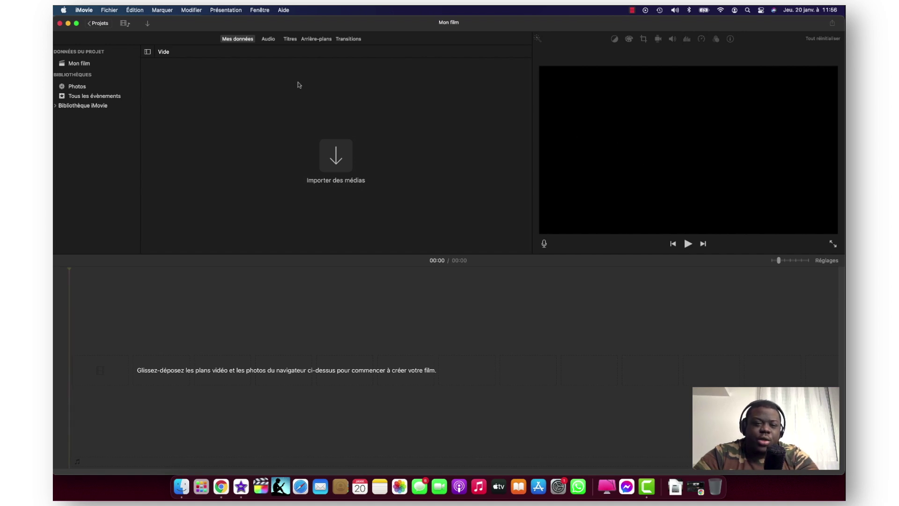
Look through the Audio, Titres, Arrière-plans and Transitions libraries and return to Mes données.
{"action": "left_click", "coordinate": [268, 40]}
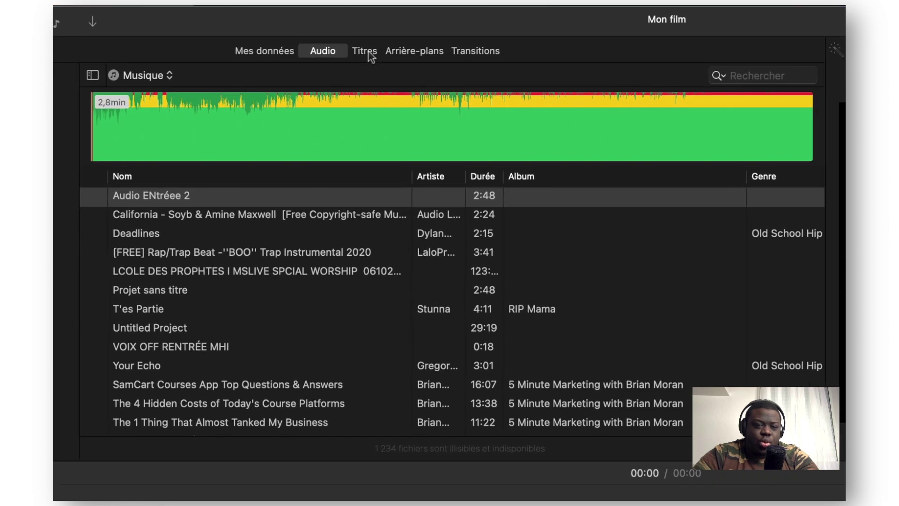
{"action": "left_click", "coordinate": [369, 52]}
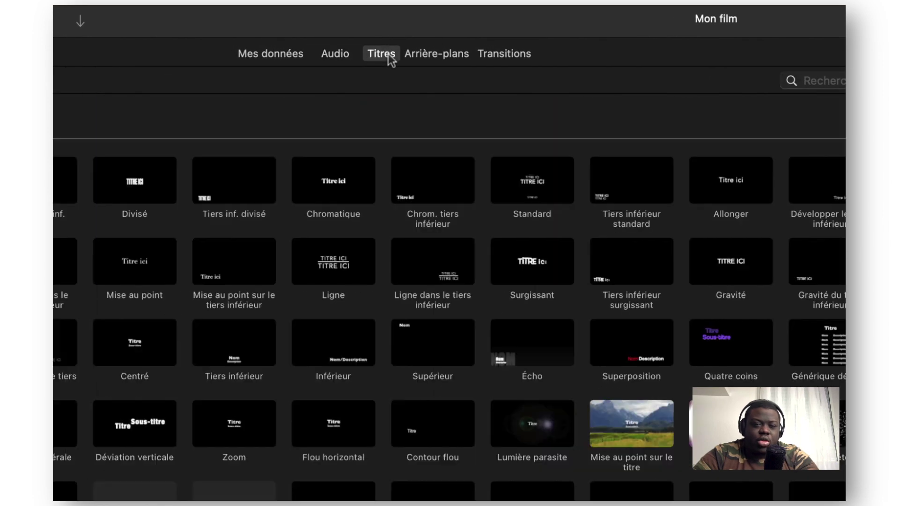
{"action": "left_click", "coordinate": [430, 59]}
{"action": "left_click", "coordinate": [512, 54]}
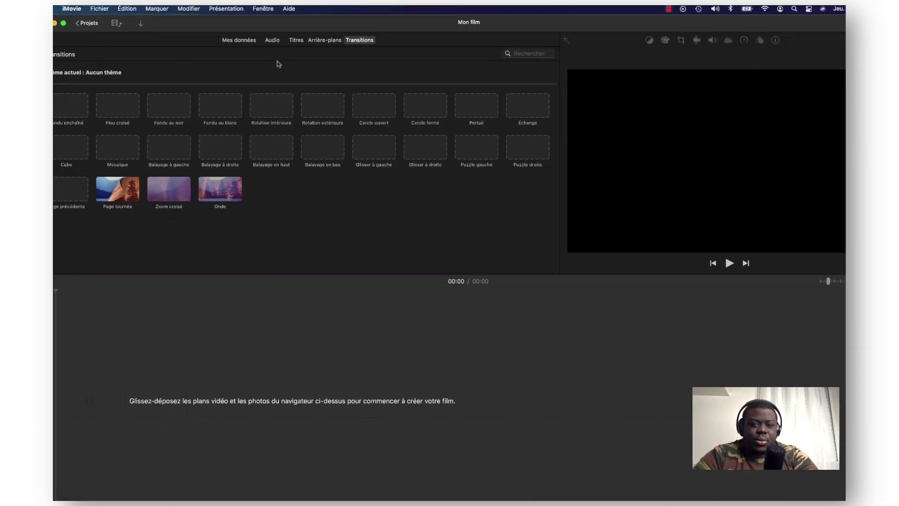
{"action": "left_click", "coordinate": [239, 39]}
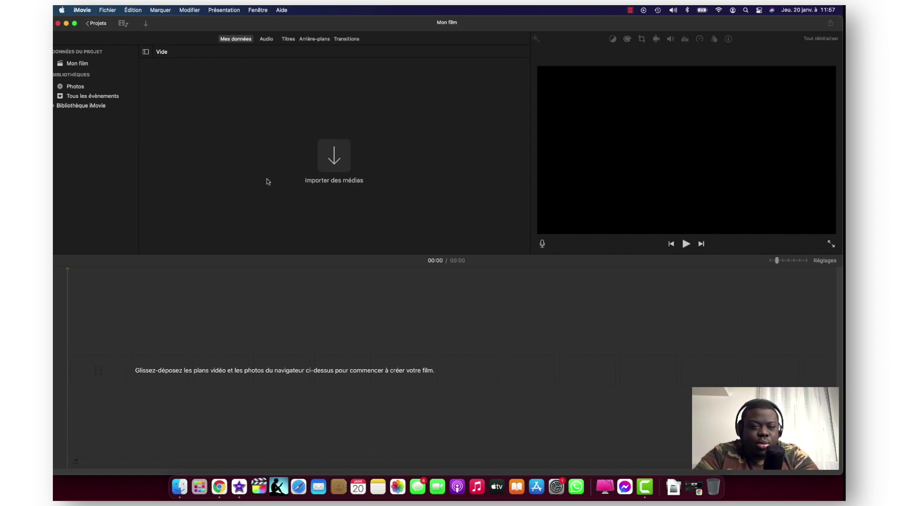
Inspect the media import window, allowing access to the Bureau folder and browsing the macbookpro folder, and close it without importing.
{"action": "key", "text": "super+i"}
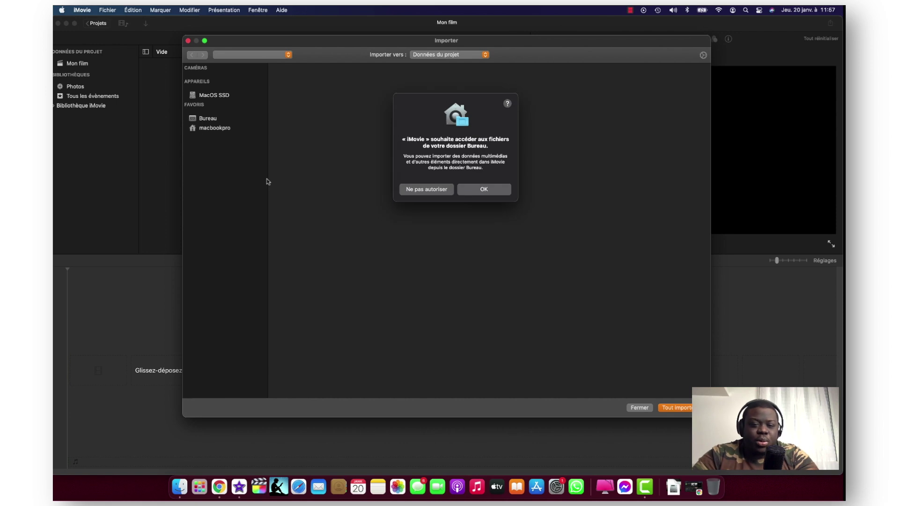
{"action": "left_click", "coordinate": [470, 192]}
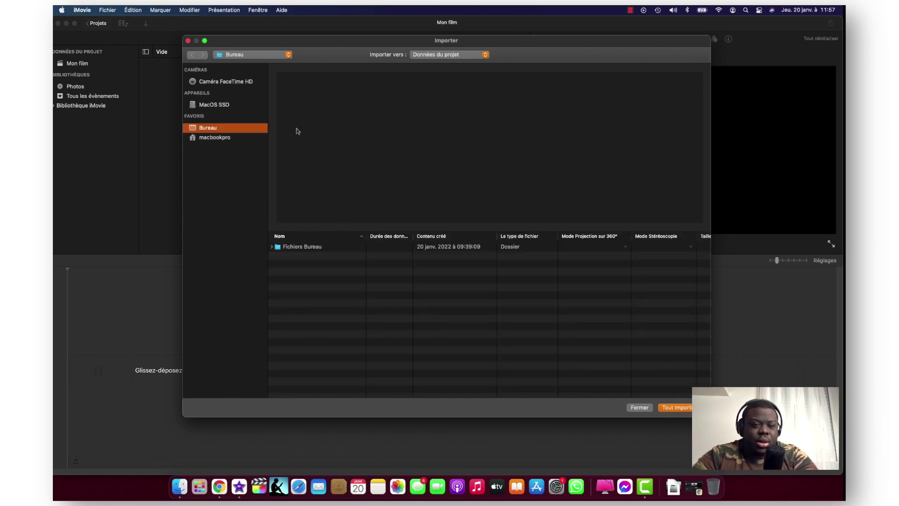
{"action": "left_click", "coordinate": [211, 139]}
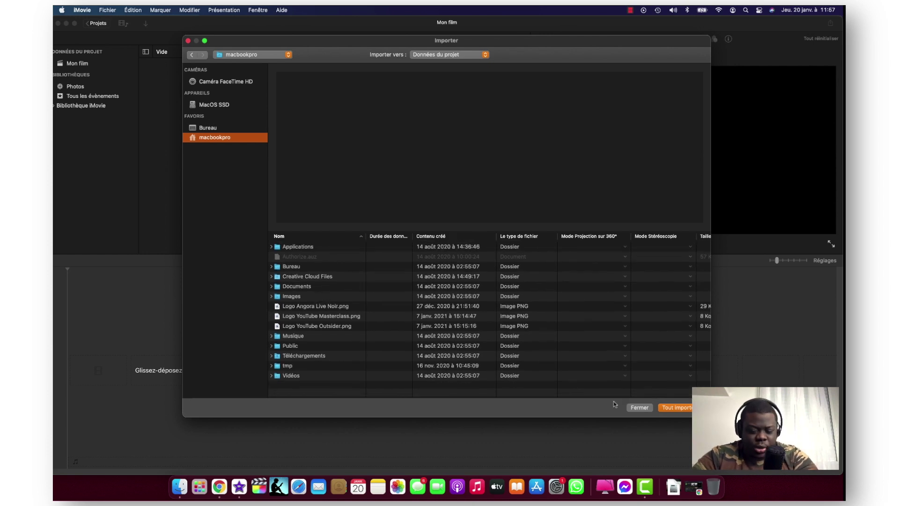
{"action": "left_click", "coordinate": [639, 407]}
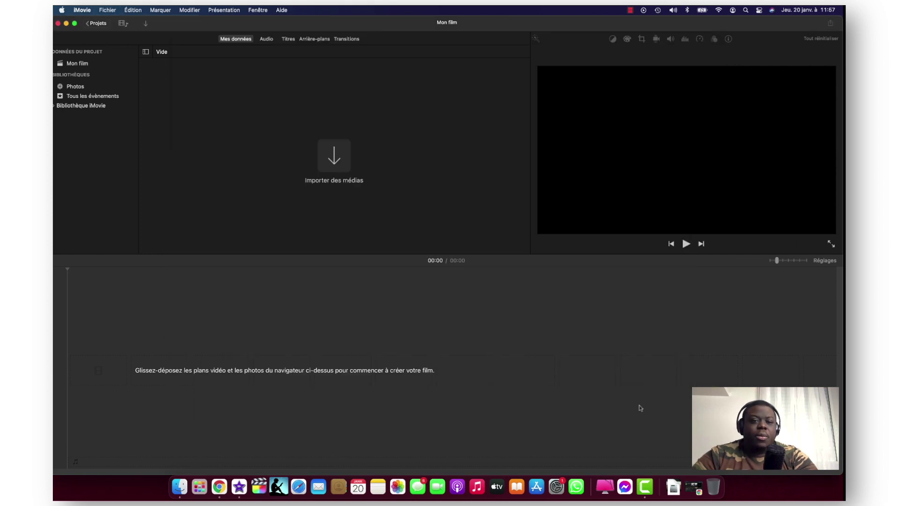
{"action": "left_click", "coordinate": [333, 156]}
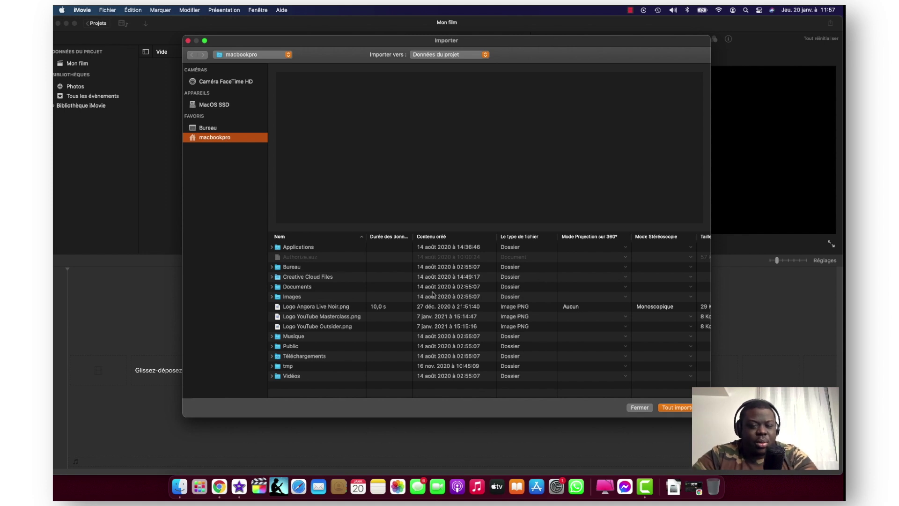
{"action": "left_click", "coordinate": [640, 407]}
Try adding the screenshot Capture d'écran 2022-01-18 à 13.06.57 from Finder to the timeline, and undo the addition.
{"action": "left_click", "coordinate": [179, 486]}
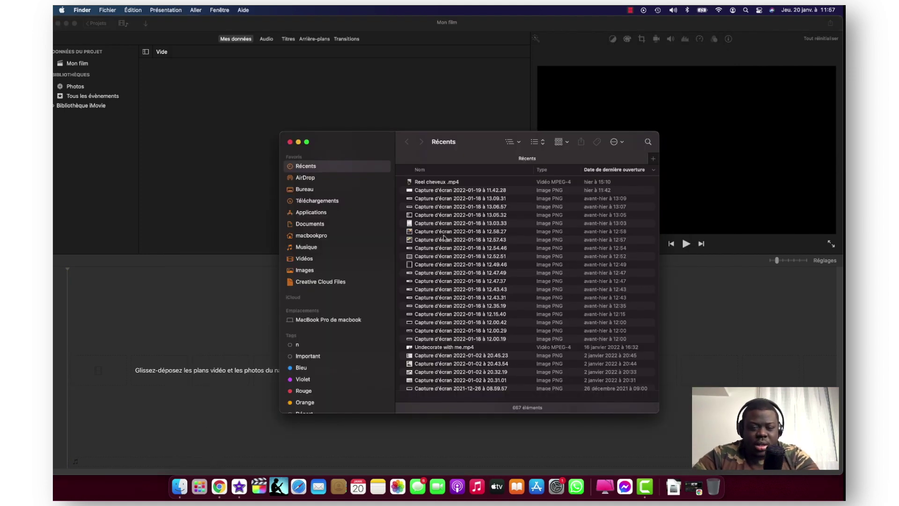
{"action": "left_click", "coordinate": [441, 208]}
{"action": "left_click_drag", "start_coordinate": [442, 209], "coordinate": [200, 355]}
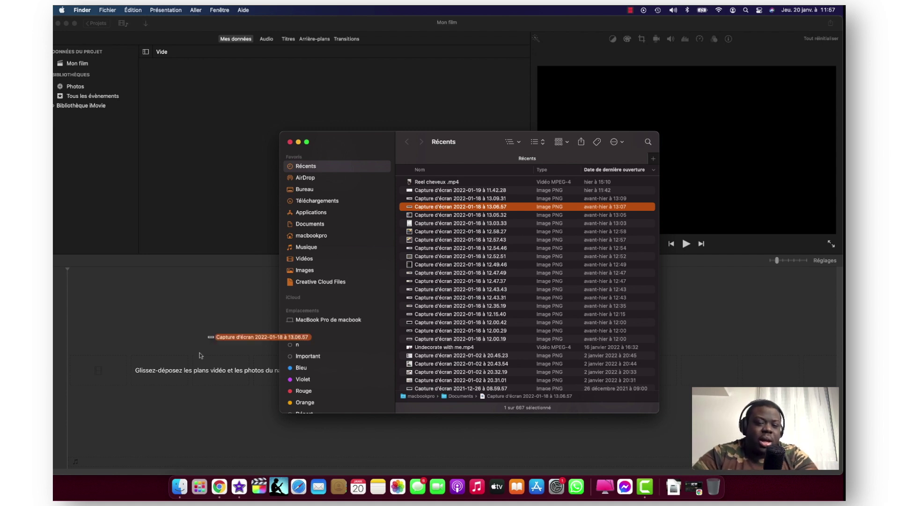
{"action": "left_click_drag", "start_coordinate": [200, 355], "coordinate": [200, 357]}
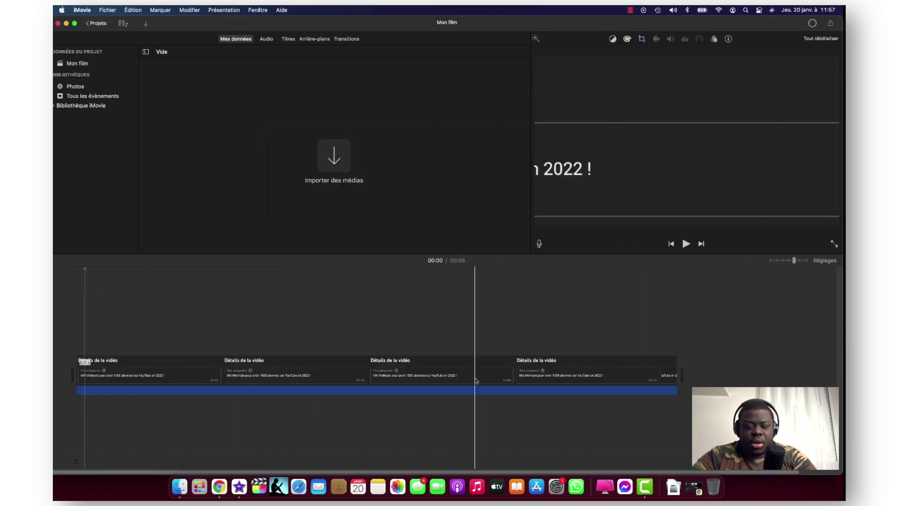
{"action": "key", "text": "super+z"}
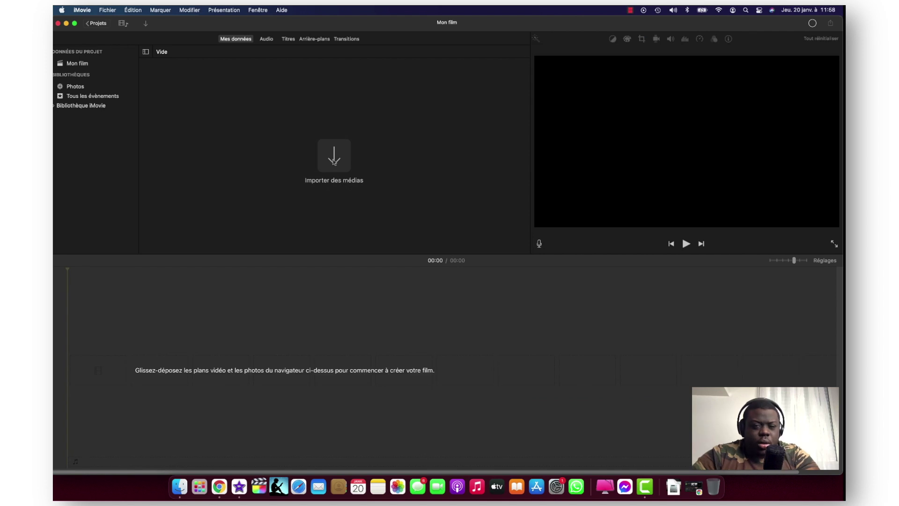
Import the seven MPEG-4 videos created from 10:26:57 to 11:00:51 in the Téléchargements folder, allowing access to that folder.
{"action": "left_click", "coordinate": [334, 159]}
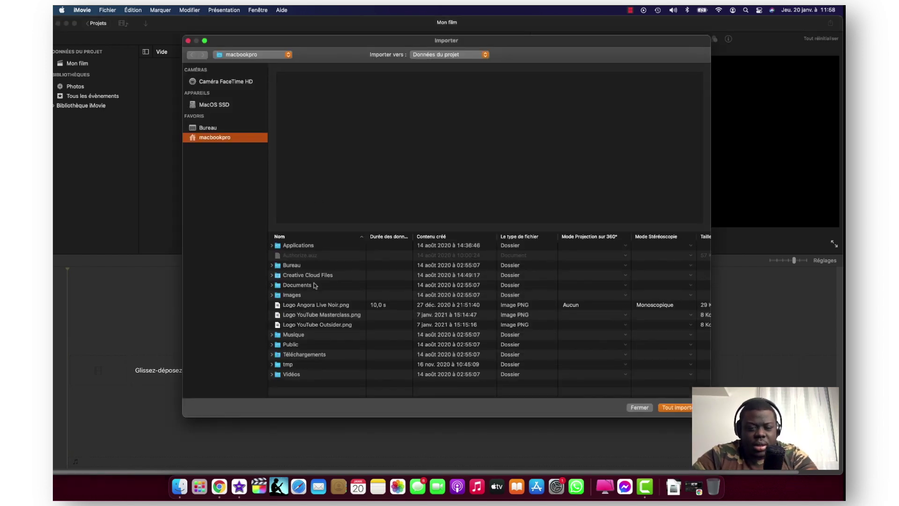
{"action": "left_click", "coordinate": [271, 357]}
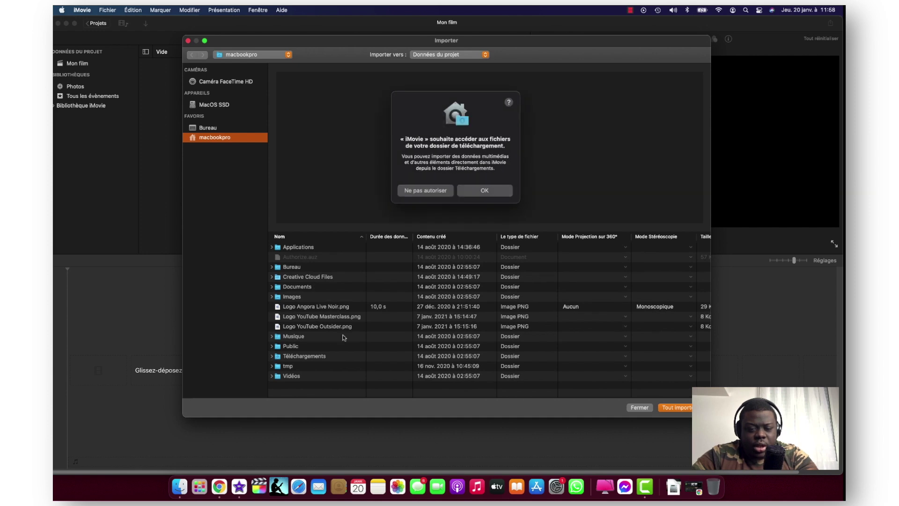
{"action": "left_click", "coordinate": [491, 190]}
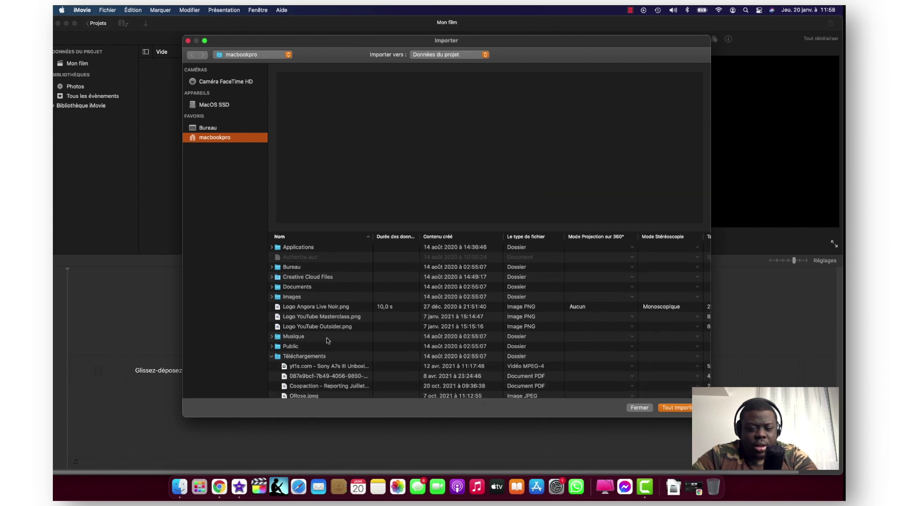
{"action": "scroll", "coordinate": [330, 328], "scroll_direction": "down", "scroll_amount": 3}
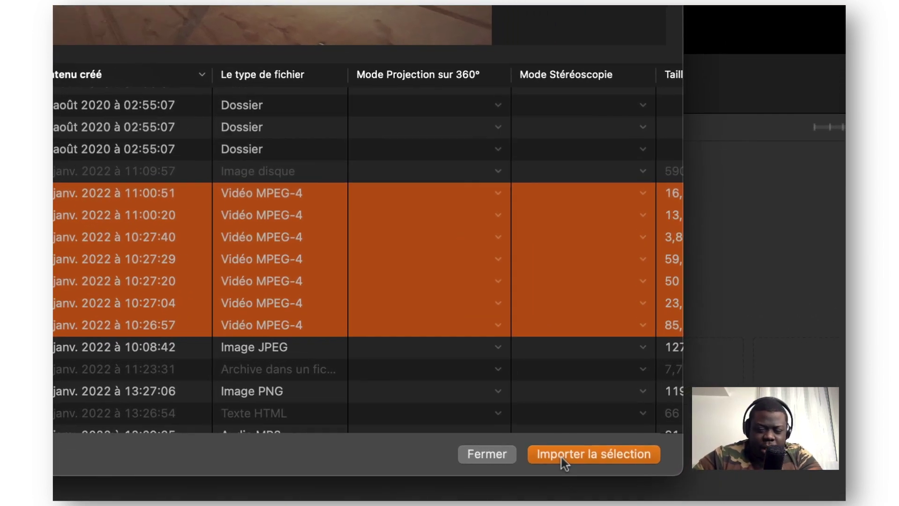
{"action": "left_click", "coordinate": [597, 461]}
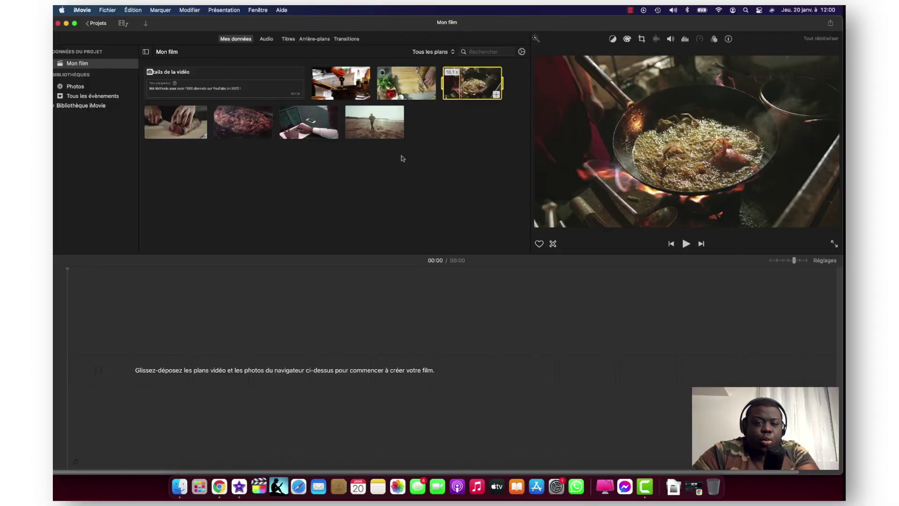
Select each of the seven imported video clips in turn to preview its content.
{"action": "left_click", "coordinate": [338, 85]}
{"action": "left_click", "coordinate": [397, 84]}
{"action": "left_click", "coordinate": [468, 83]}
{"action": "left_click", "coordinate": [182, 122]}
{"action": "left_click", "coordinate": [247, 121]}
{"action": "left_click", "coordinate": [311, 122]}
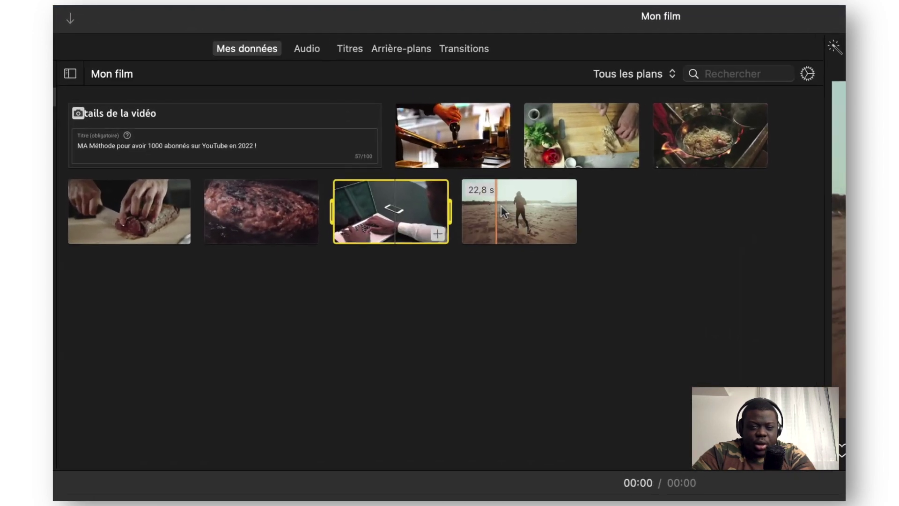
{"action": "left_click", "coordinate": [501, 205]}
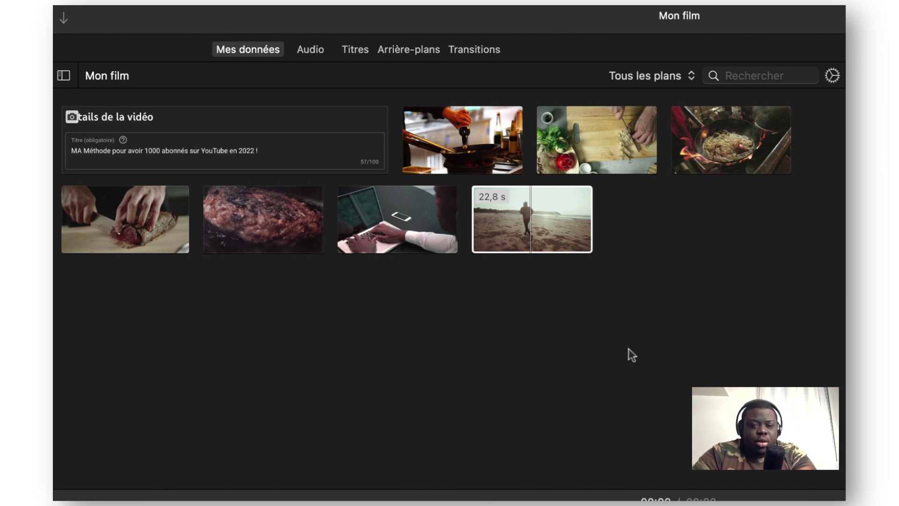
Mark the middle portion of the beach running clip, try adding it to the timeline, and undo the addition.
{"action": "left_click", "coordinate": [527, 215]}
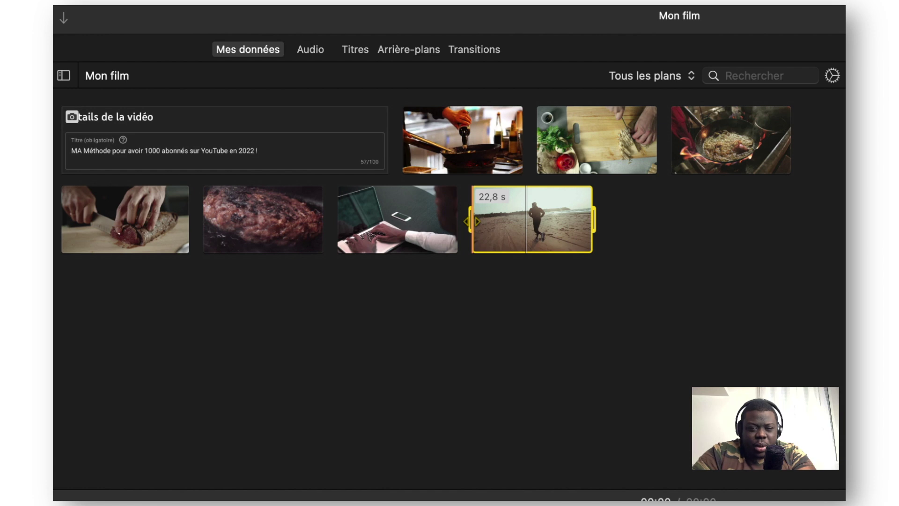
{"action": "left_click_drag", "start_coordinate": [471, 222], "coordinate": [524, 224]}
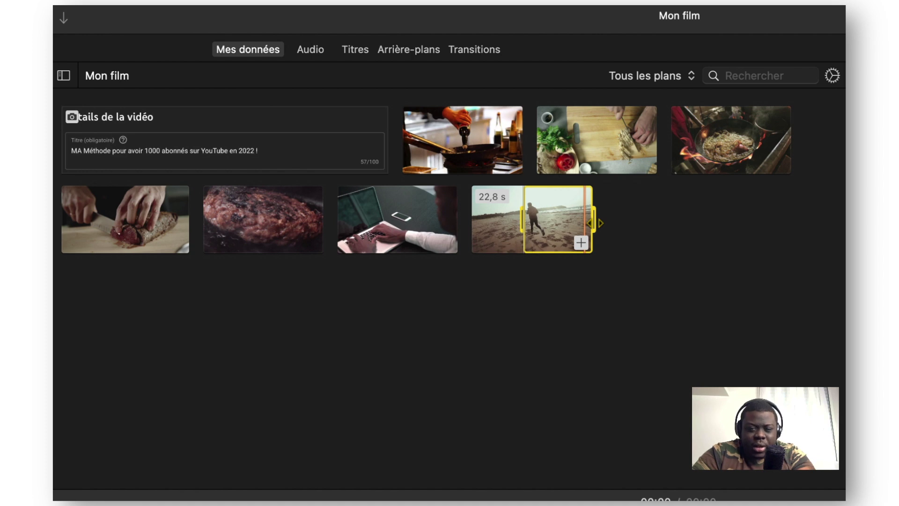
{"action": "left_click_drag", "start_coordinate": [591, 224], "coordinate": [562, 227]}
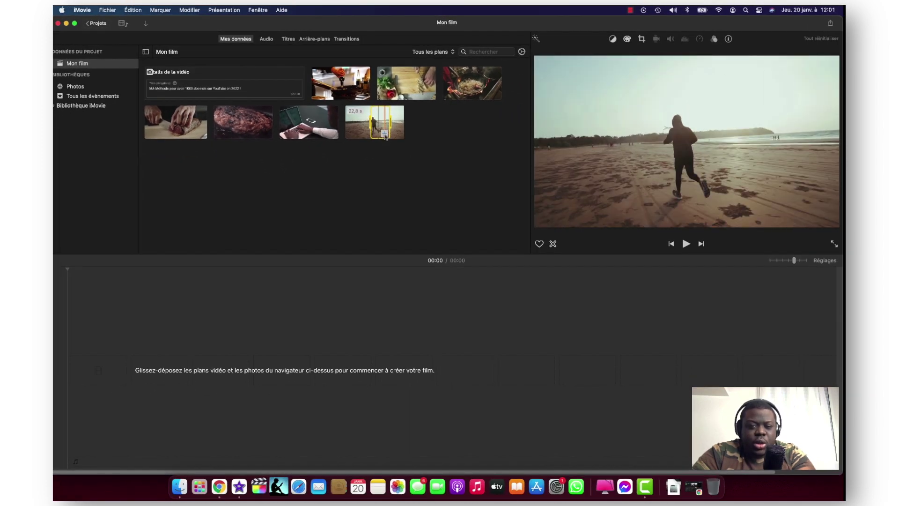
{"action": "left_click", "coordinate": [384, 133]}
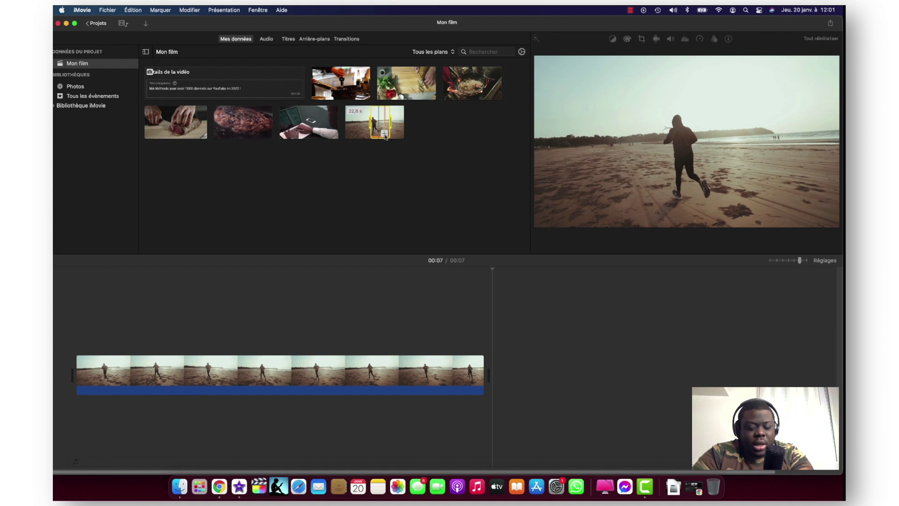
{"action": "key", "text": "super+z"}
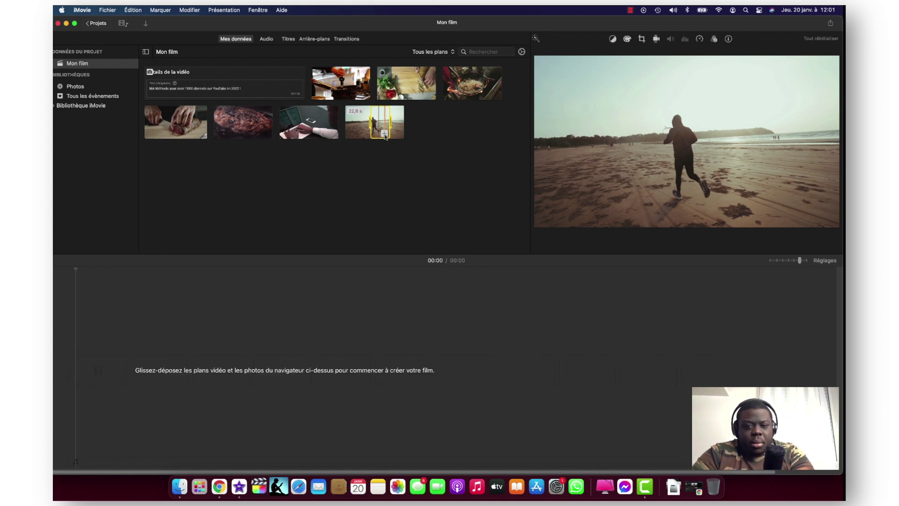
{"action": "left_click", "coordinate": [385, 135]}
{"action": "key", "text": "super+z"}
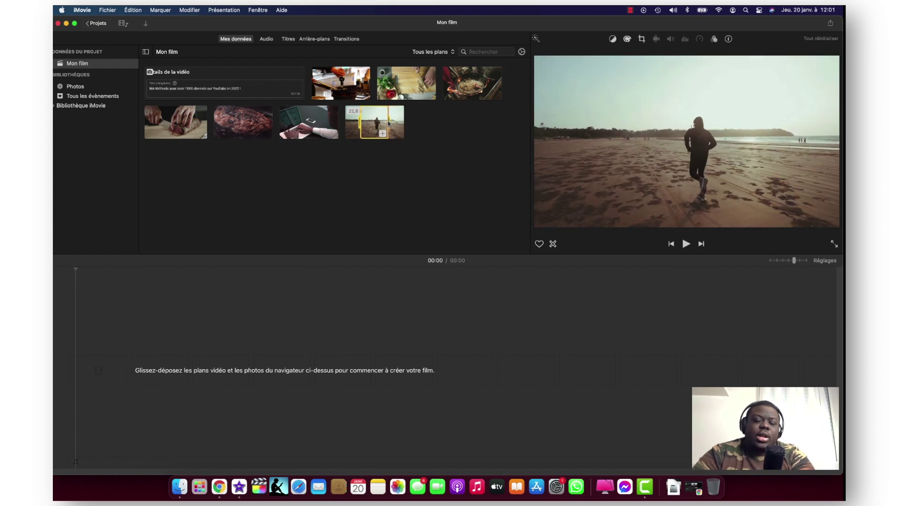
Add a 10.8 s portion of the beach running clip and a 12.1 s portion of the wok clip with bottles to the timeline.
{"action": "key", "text": "space"}
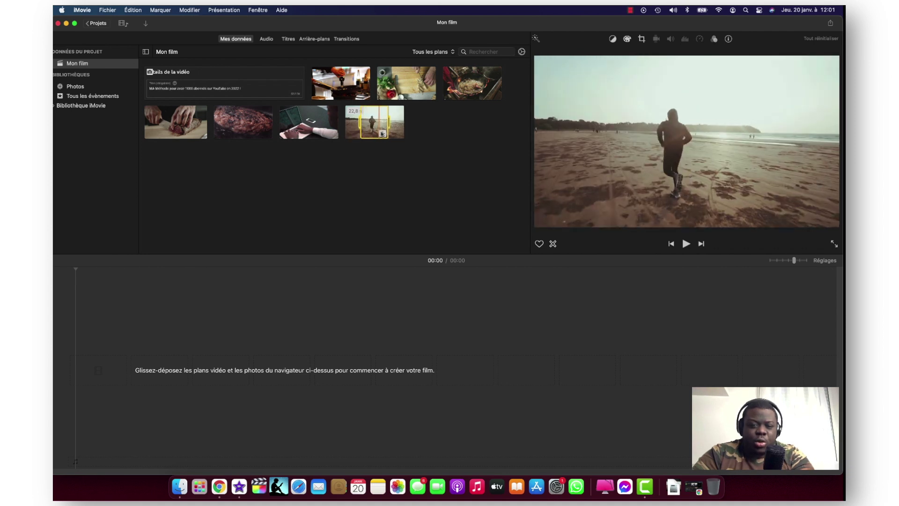
{"action": "left_click", "coordinate": [383, 135]}
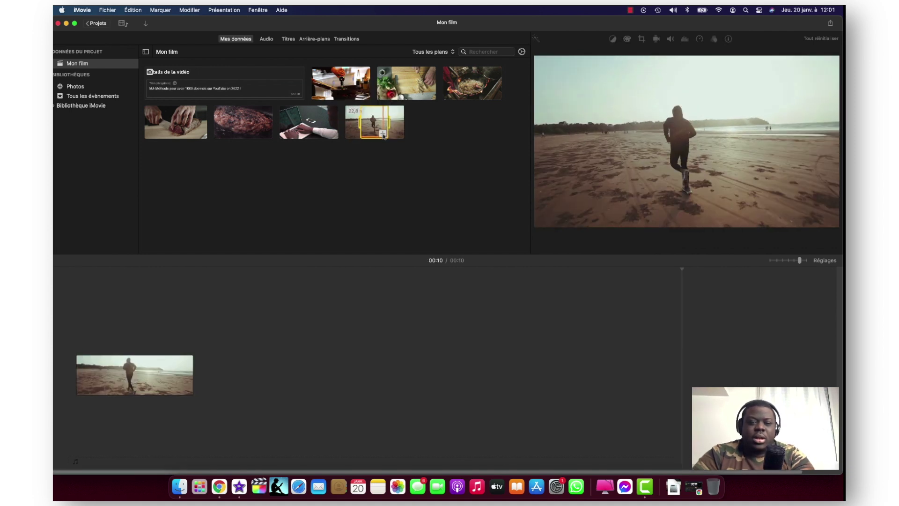
{"action": "left_click", "coordinate": [332, 84]}
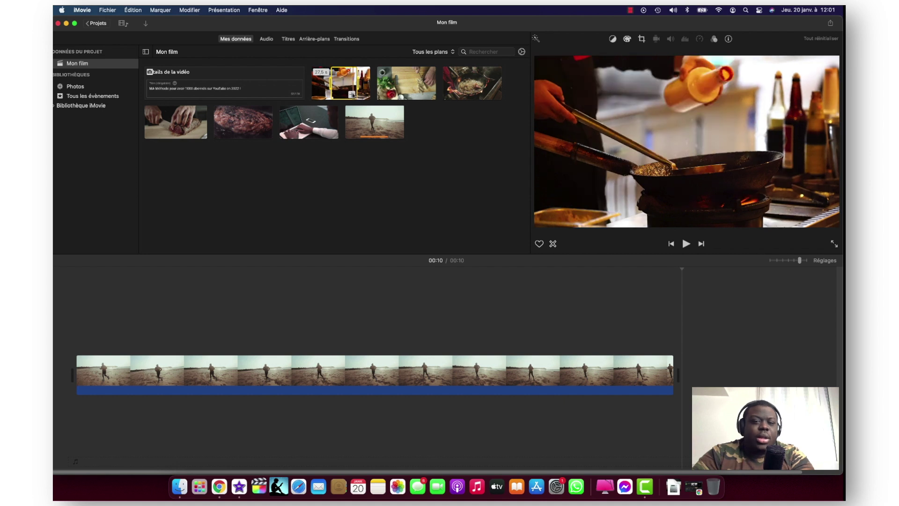
{"action": "left_click", "coordinate": [352, 94]}
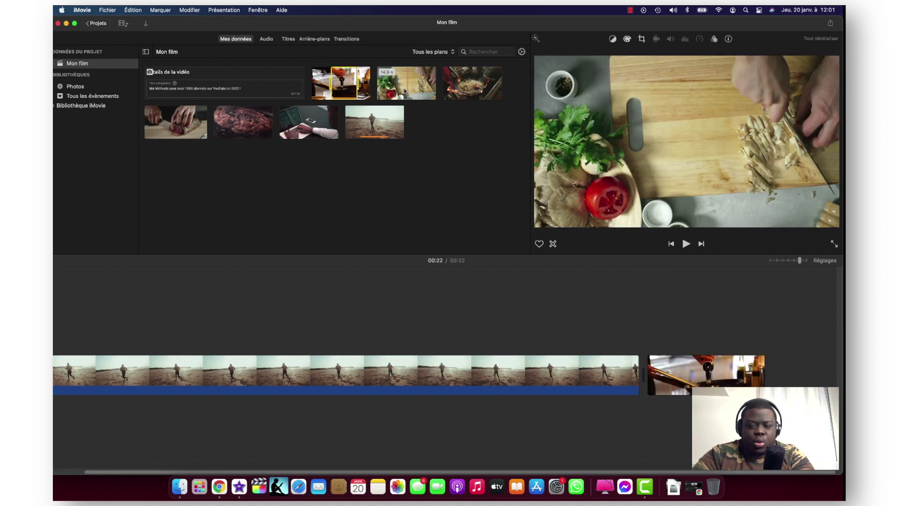
Append the latter half of the chopping-board clip, then the full grilled meat and meat-slicing clips to the timeline.
{"action": "left_click", "coordinate": [411, 88]}
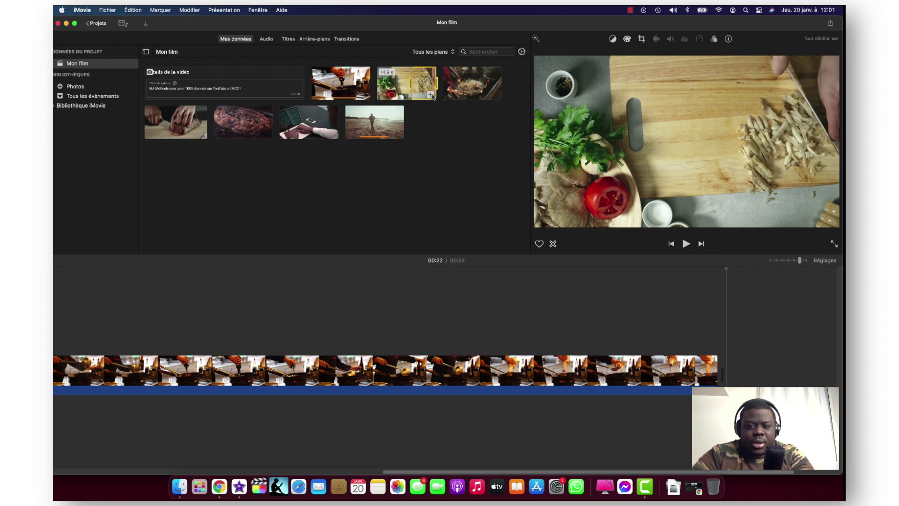
{"action": "left_click", "coordinate": [430, 94]}
{"action": "left_click", "coordinate": [265, 132]}
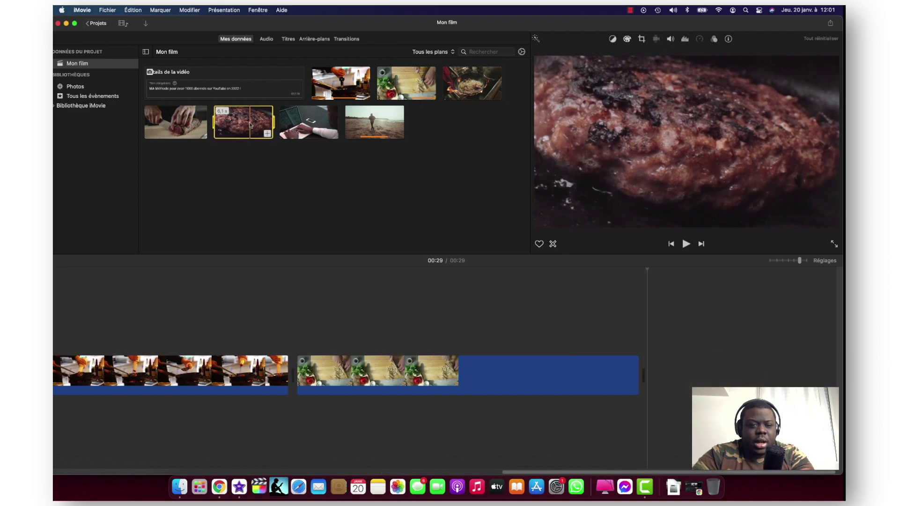
{"action": "left_click", "coordinate": [267, 133]}
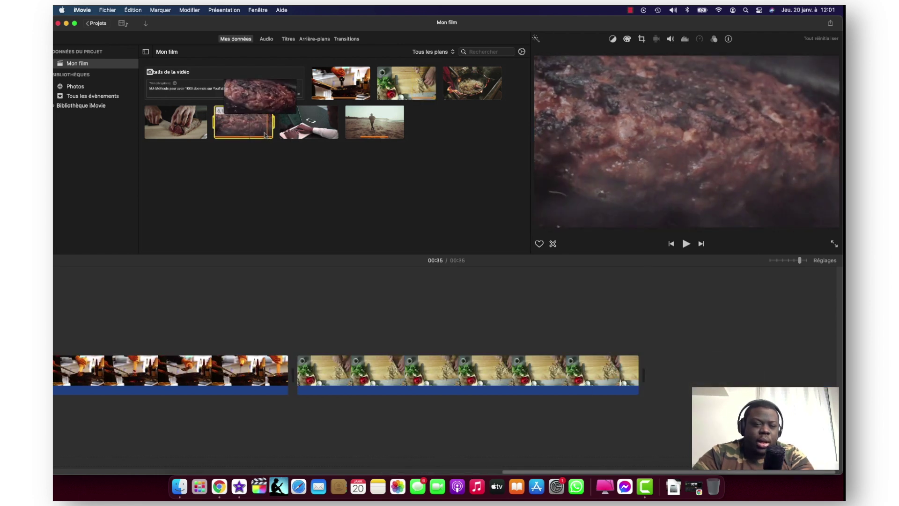
{"action": "left_click", "coordinate": [175, 120]}
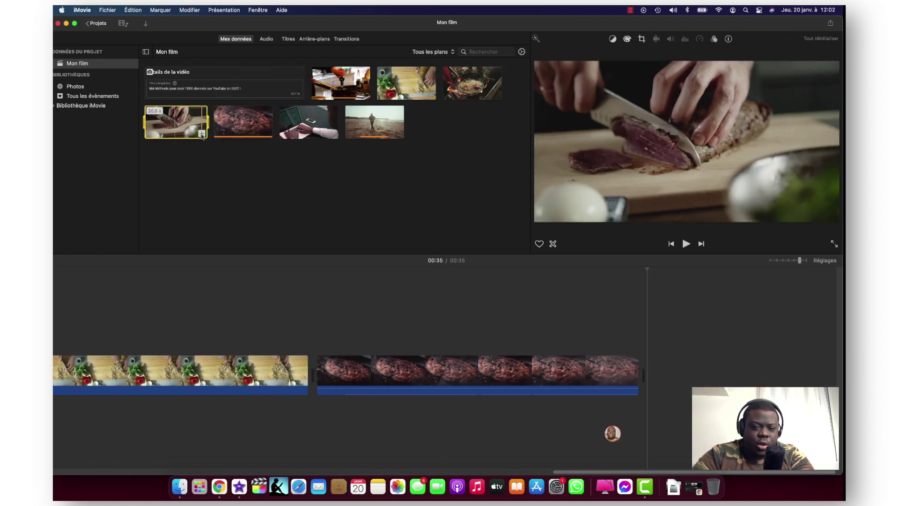
{"action": "left_click", "coordinate": [201, 133]}
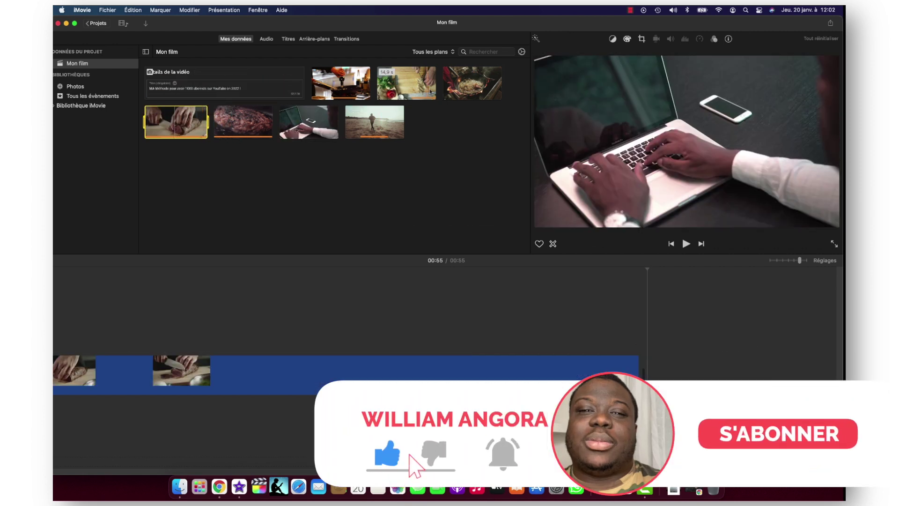
Append about 6 s from the second half of the flaming pan clip and about 11 s from the middle of the laptop clip.
{"action": "left_click", "coordinate": [480, 84]}
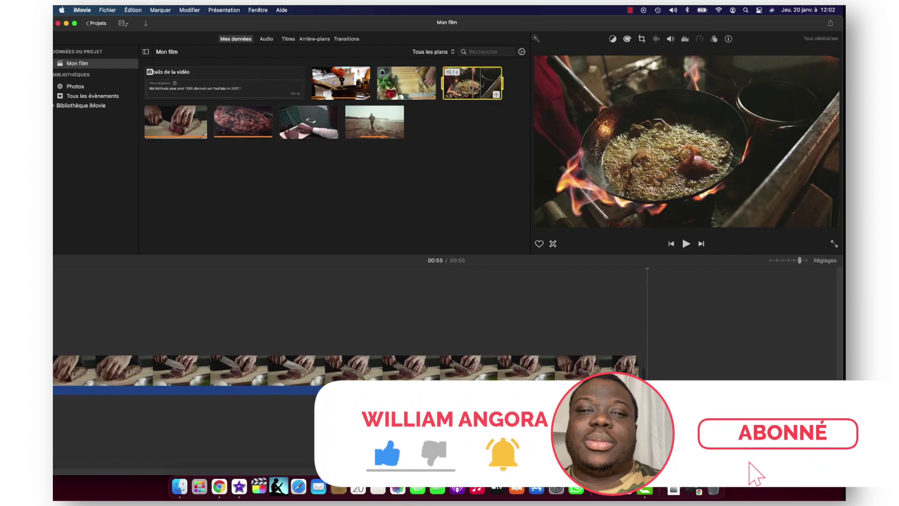
{"action": "left_click_drag", "start_coordinate": [471, 84], "coordinate": [495, 86]}
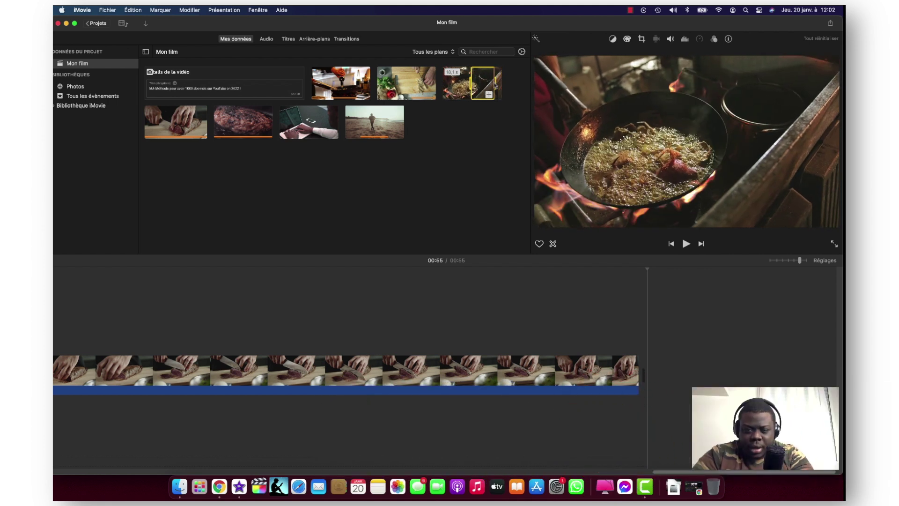
{"action": "left_click", "coordinate": [488, 94]}
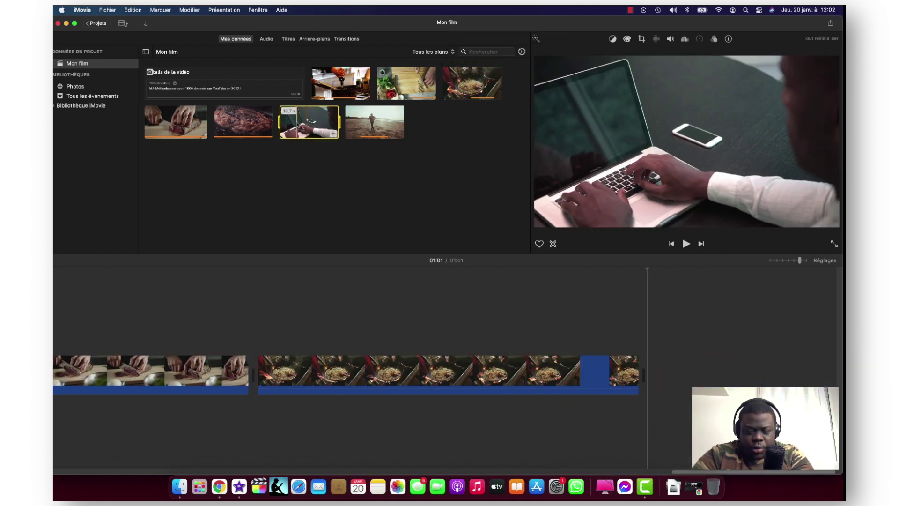
{"action": "left_click", "coordinate": [296, 124]}
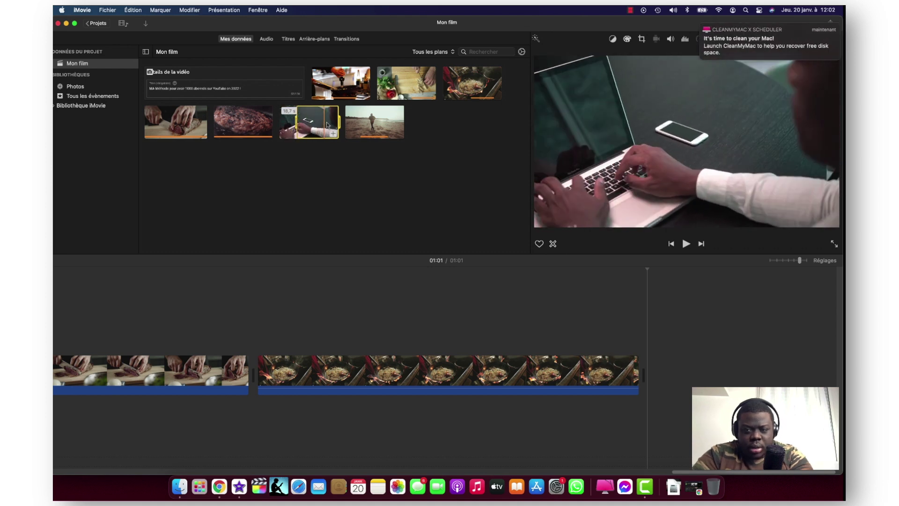
{"action": "left_click", "coordinate": [323, 133]}
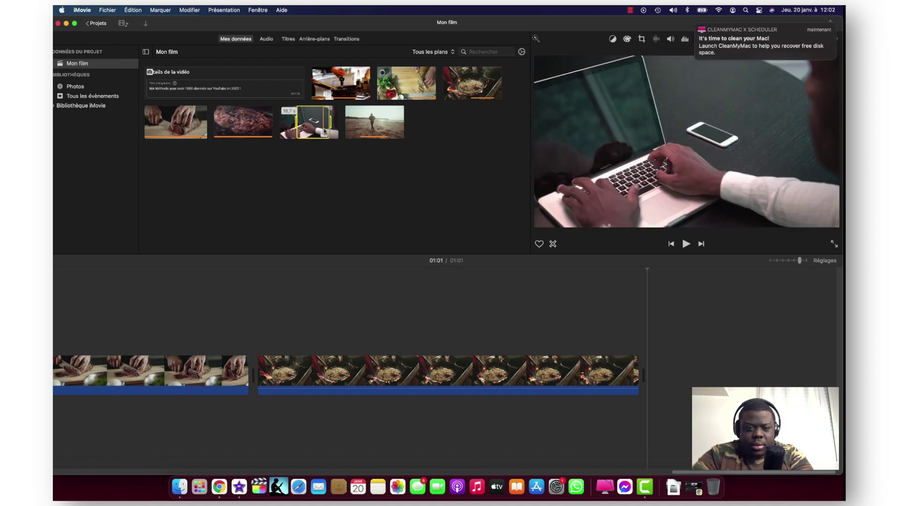
Review the sequence of clips across the timeline at several zoom levels, from the whole film to a closer view.
{"action": "scroll", "coordinate": [288, 345], "scroll_direction": "left", "scroll_amount": 15}
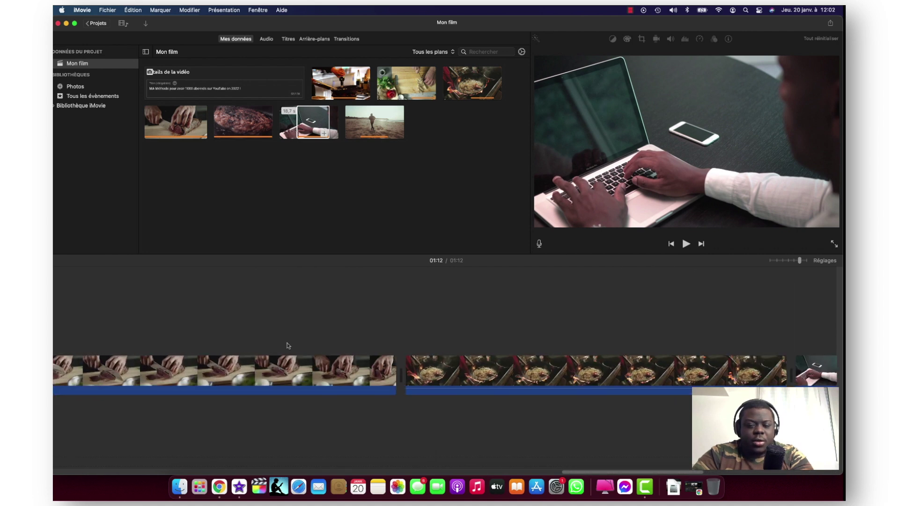
{"action": "scroll", "coordinate": [287, 346], "scroll_direction": "left", "scroll_amount": 15}
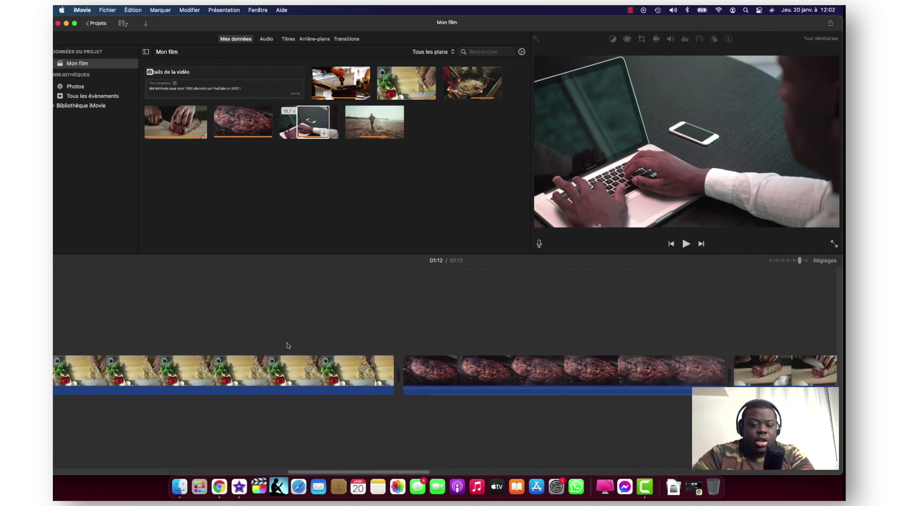
{"action": "scroll", "coordinate": [287, 346], "scroll_direction": "left", "scroll_amount": 15}
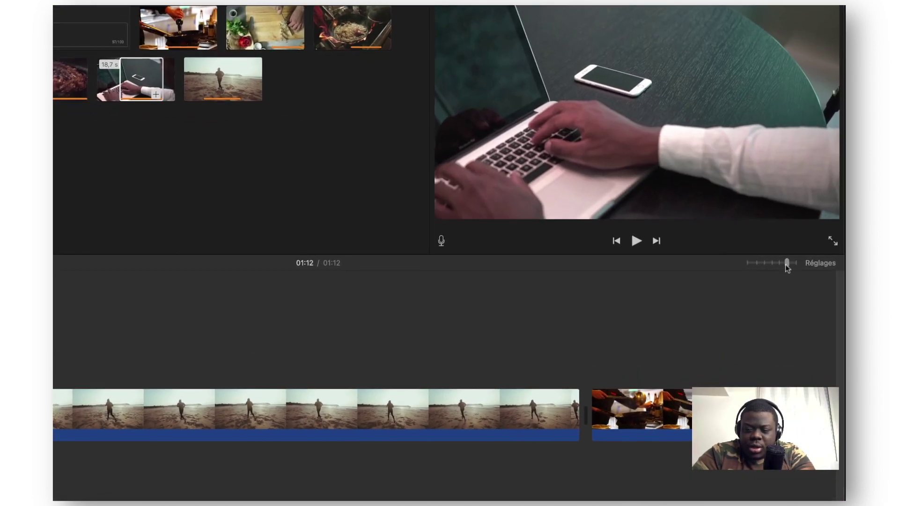
{"action": "left_click_drag", "start_coordinate": [757, 268], "coordinate": [724, 272]}
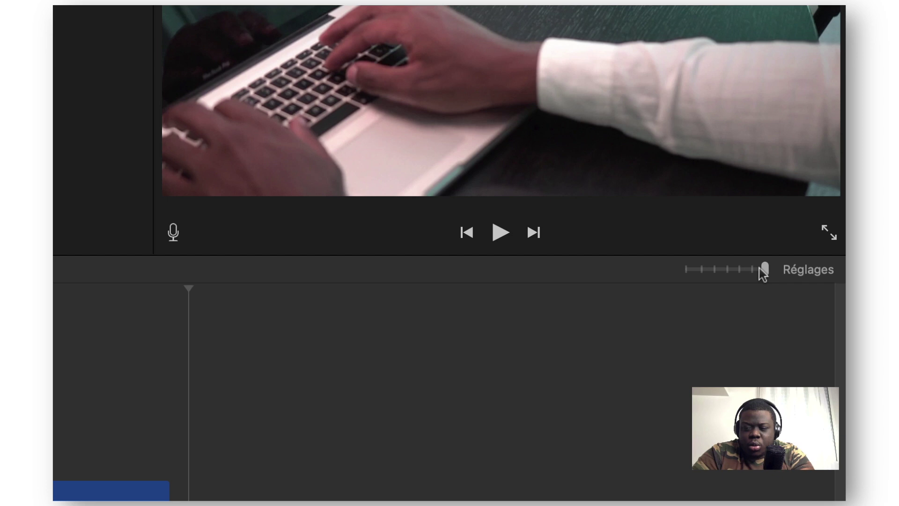
{"action": "left_click_drag", "start_coordinate": [759, 268], "coordinate": [730, 276]}
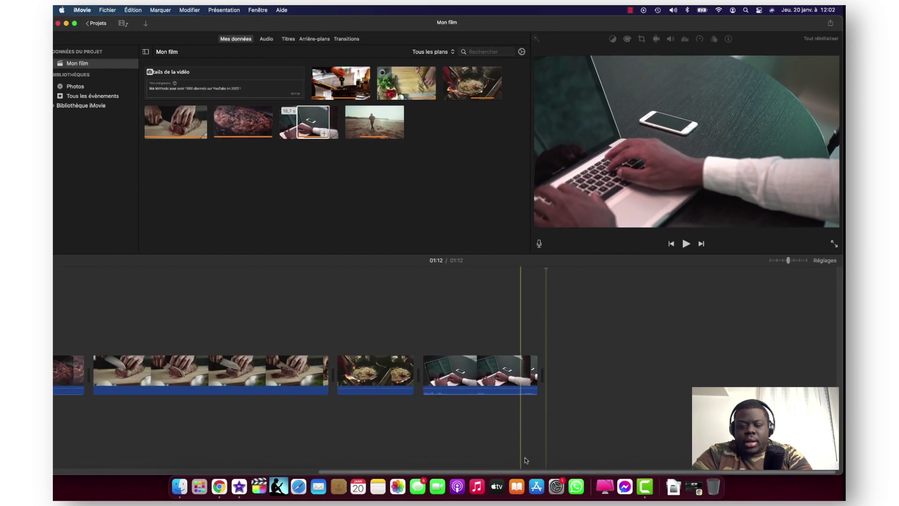
{"action": "left_click_drag", "start_coordinate": [492, 472], "coordinate": [224, 472]}
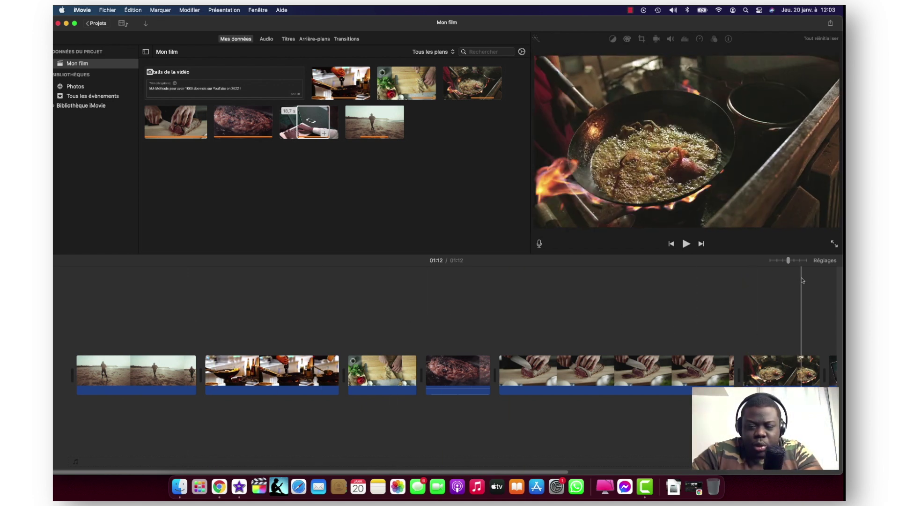
{"action": "left_click_drag", "start_coordinate": [786, 262], "coordinate": [784, 263]}
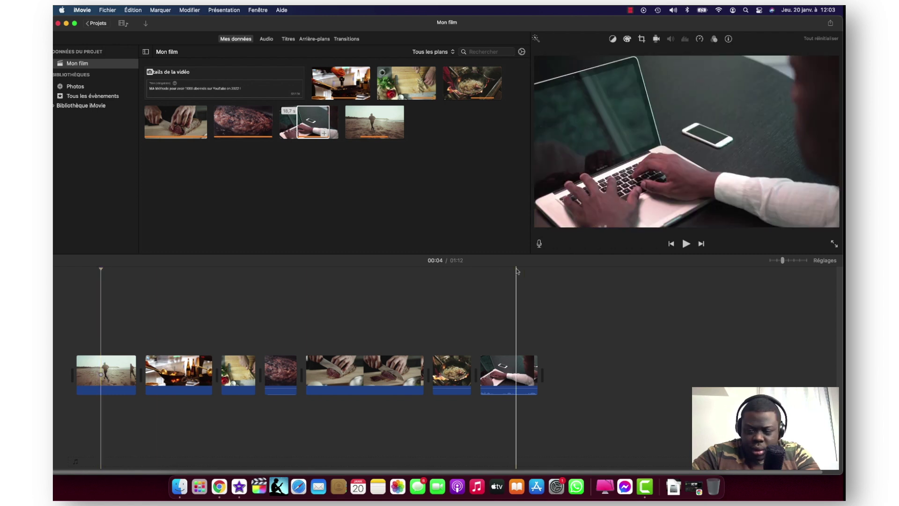
{"action": "left_click_drag", "start_coordinate": [783, 260], "coordinate": [788, 260]}
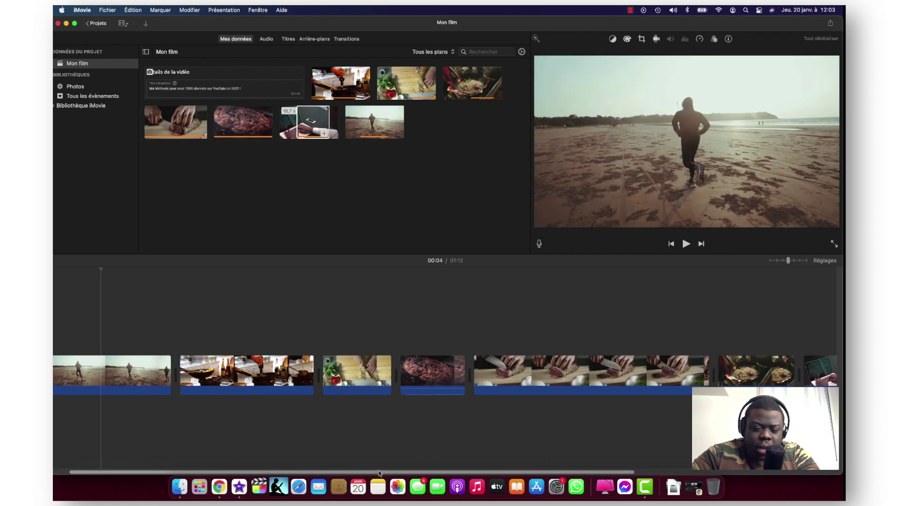
Trim the start of the beach running clip in the timeline so it lasts 7.6 s.
{"action": "left_click", "coordinate": [120, 383]}
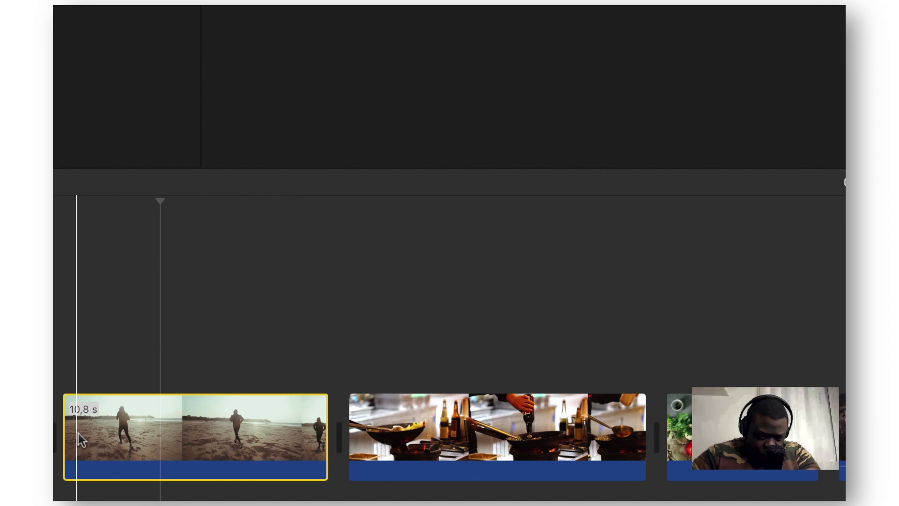
{"action": "left_click", "coordinate": [167, 294]}
{"action": "left_click", "coordinate": [142, 416]}
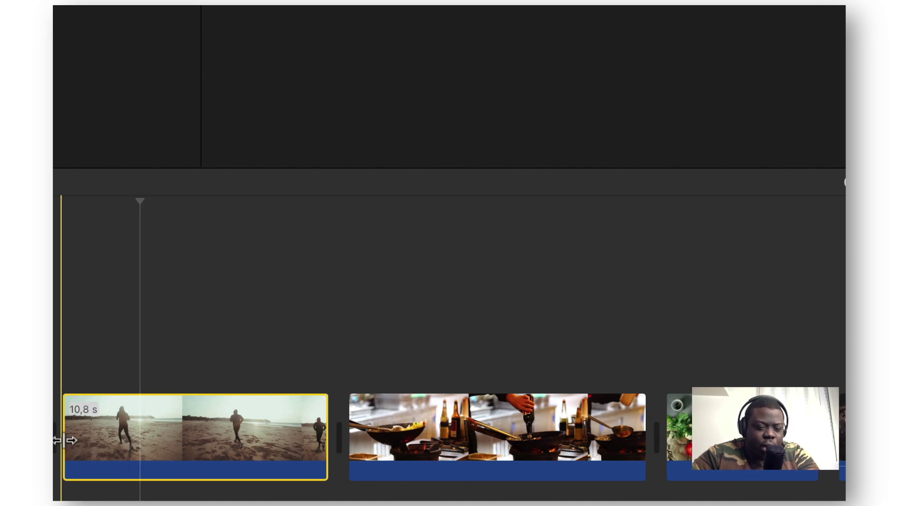
{"action": "left_click_drag", "start_coordinate": [68, 445], "coordinate": [142, 444]}
{"action": "left_click", "coordinate": [168, 435]}
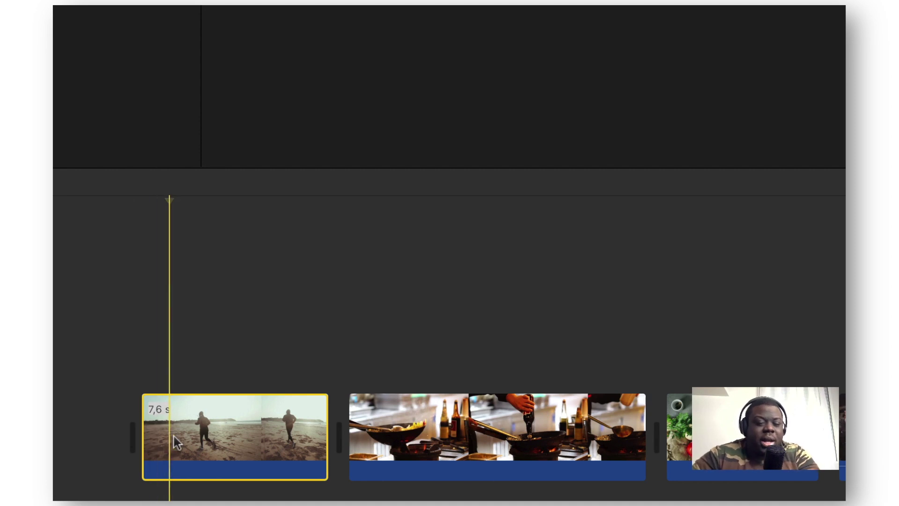
Trim the start of the wok clip in the timeline and place the playhead near the beginning of the meat-slicing clip.
{"action": "left_click", "coordinate": [453, 344]}
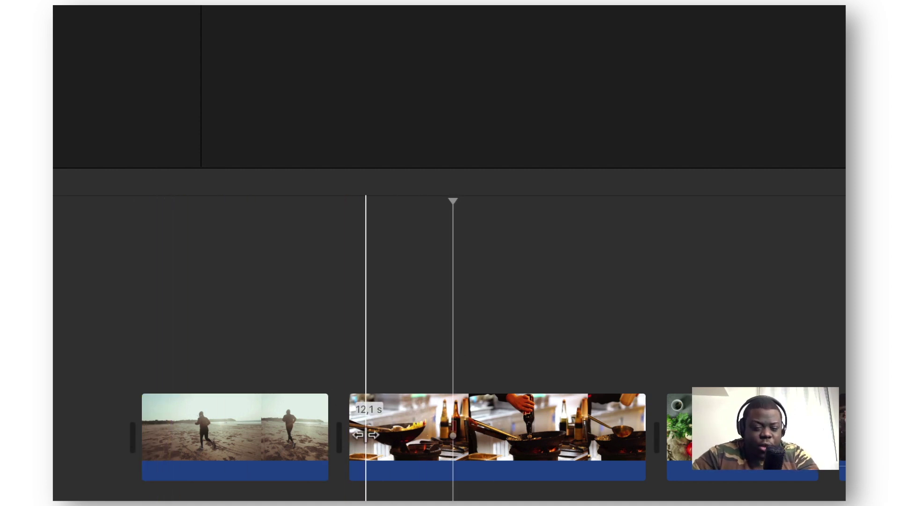
{"action": "left_click_drag", "start_coordinate": [351, 433], "coordinate": [427, 445]}
{"action": "left_click", "coordinate": [525, 370]}
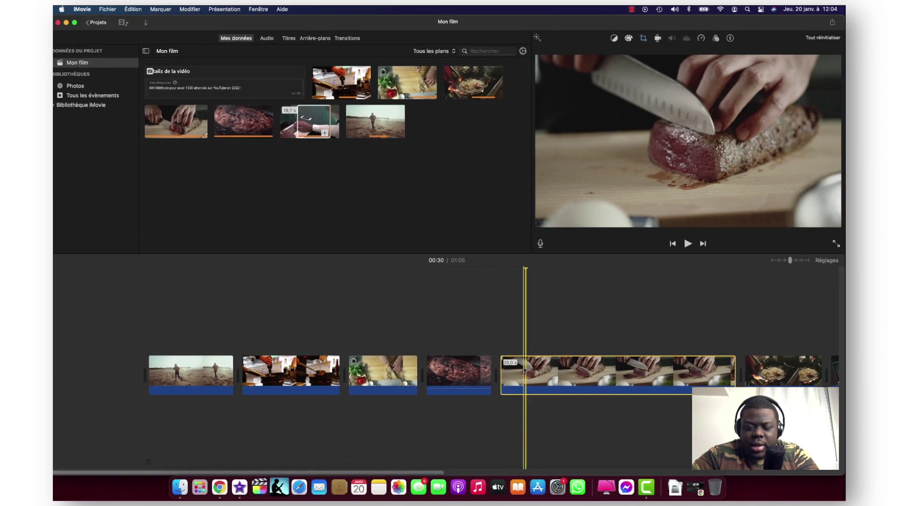
Trim about 2 s off the start of the meat-slicing clip, up to the playhead.
{"action": "mouse_move", "coordinate": [524, 370]}
{"action": "left_mouse_down"}
{"action": "mouse_move", "coordinate": [497, 372]}
{"action": "mouse_move", "coordinate": [529, 374]}
{"action": "left_mouse_up"}
{"action": "scroll", "coordinate": [604, 366], "scroll_direction": "right", "scroll_amount": 5}
{"action": "scroll", "coordinate": [604, 366], "scroll_direction": "right", "scroll_amount": 3}
{"action": "scroll", "coordinate": [603, 364], "scroll_direction": "left", "scroll_amount": 8}
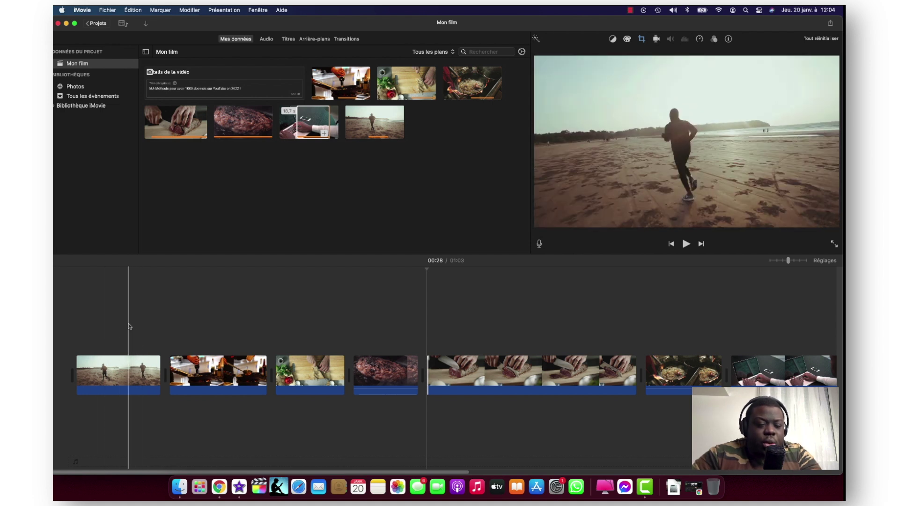
Split the beach running clip at 00:03, and split the wok clip and the grilled meat clip near their middles.
{"action": "left_click", "coordinate": [122, 367]}
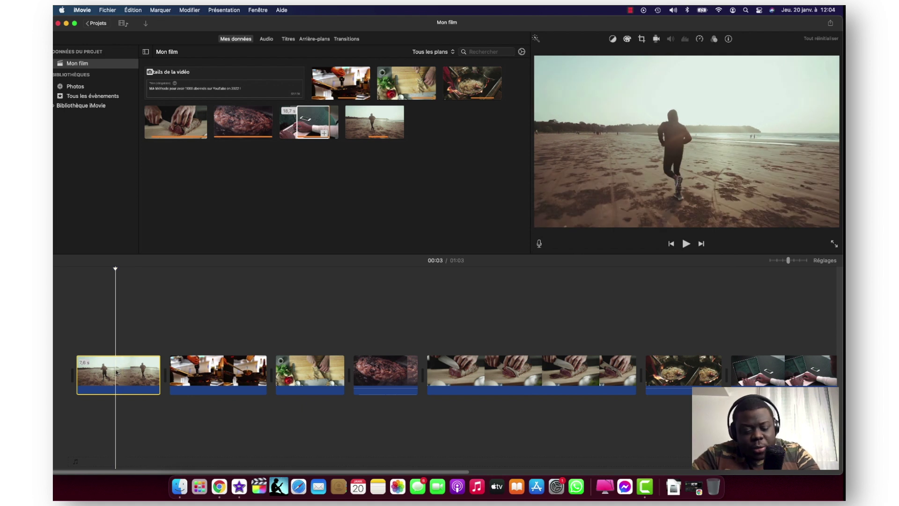
{"action": "right_click", "coordinate": [116, 371]}
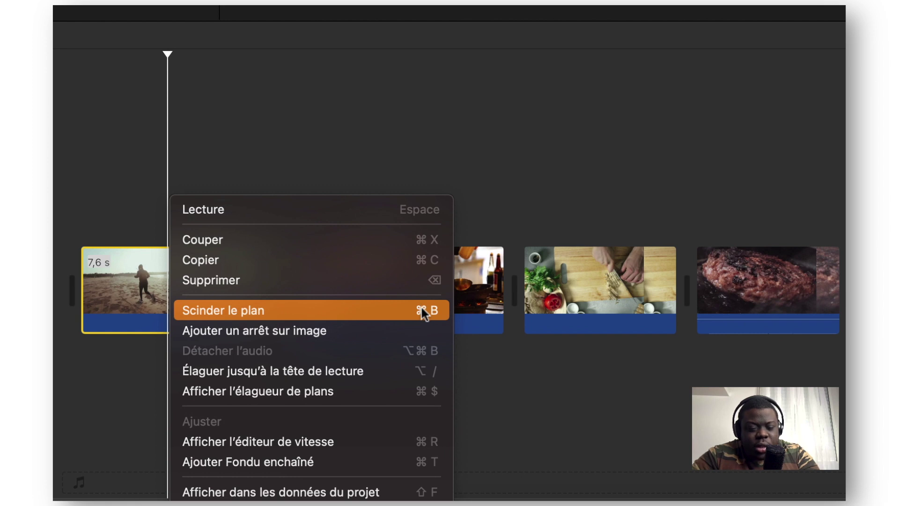
{"action": "left_click", "coordinate": [161, 295]}
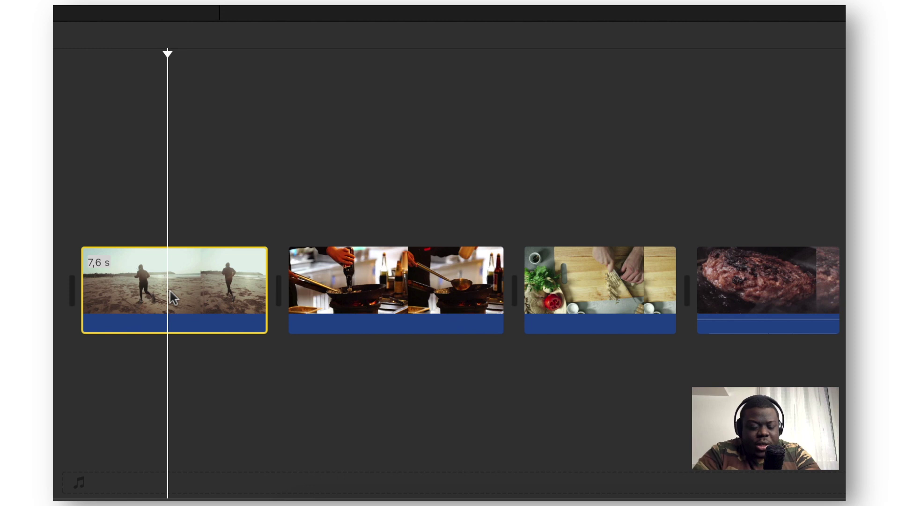
{"action": "key", "text": "super+b"}
{"action": "left_click", "coordinate": [409, 293]}
{"action": "key", "text": "super+b"}
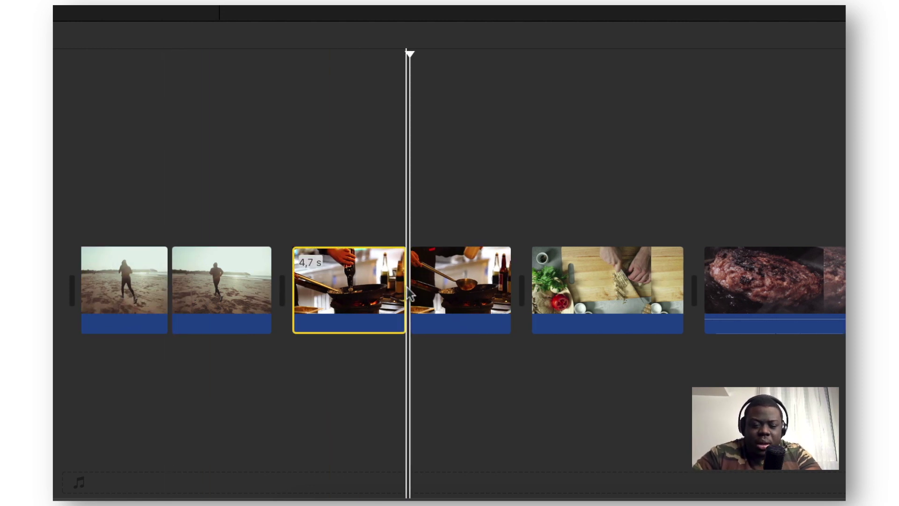
{"action": "left_click", "coordinate": [767, 288]}
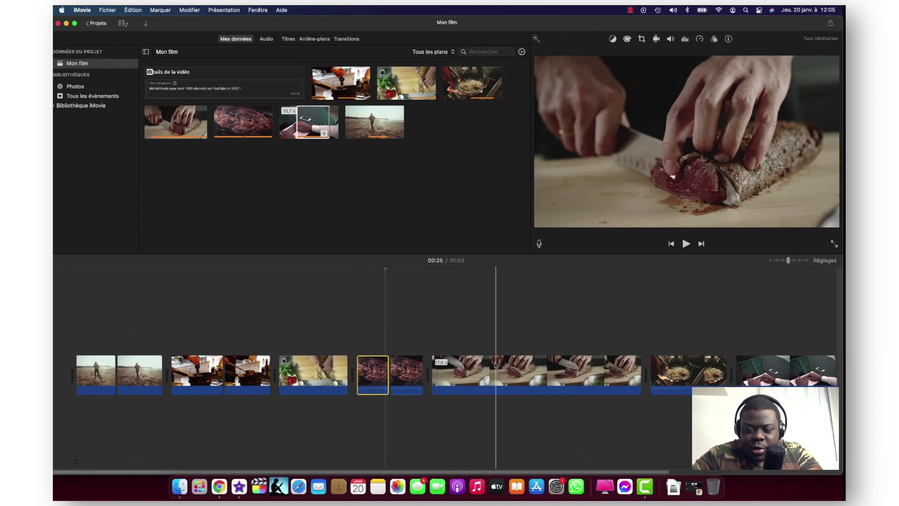
Split the meat-slicing clip at four points, including 00:33, 00:37 and 00:42, to make five pieces.
{"action": "left_click", "coordinate": [487, 369]}
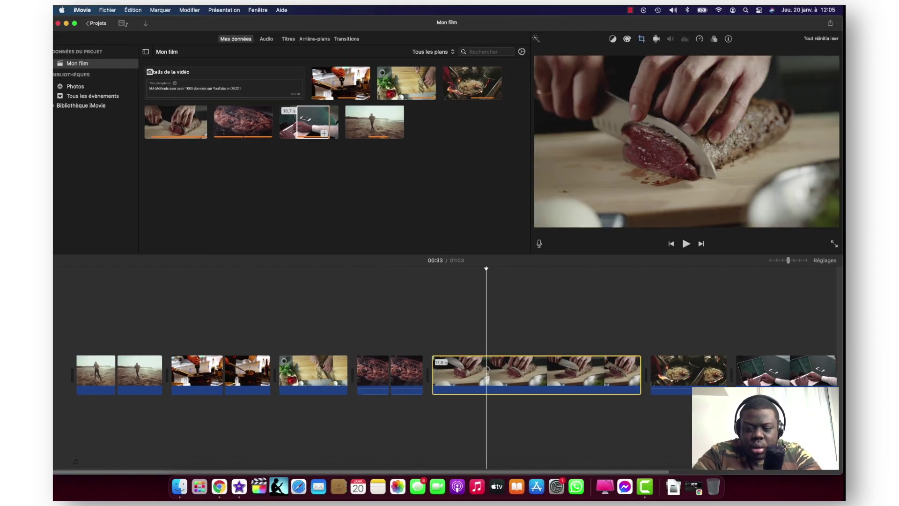
{"action": "key", "text": "super+b"}
{"action": "left_click", "coordinate": [534, 370]}
{"action": "key", "text": "super+b"}
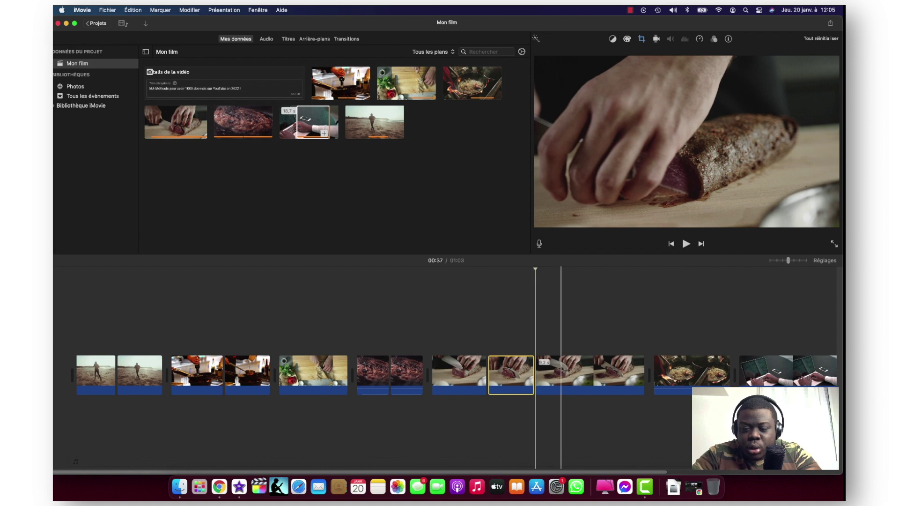
{"action": "left_click", "coordinate": [562, 370]}
{"action": "key", "text": "super+b"}
{"action": "left_click", "coordinate": [602, 372]}
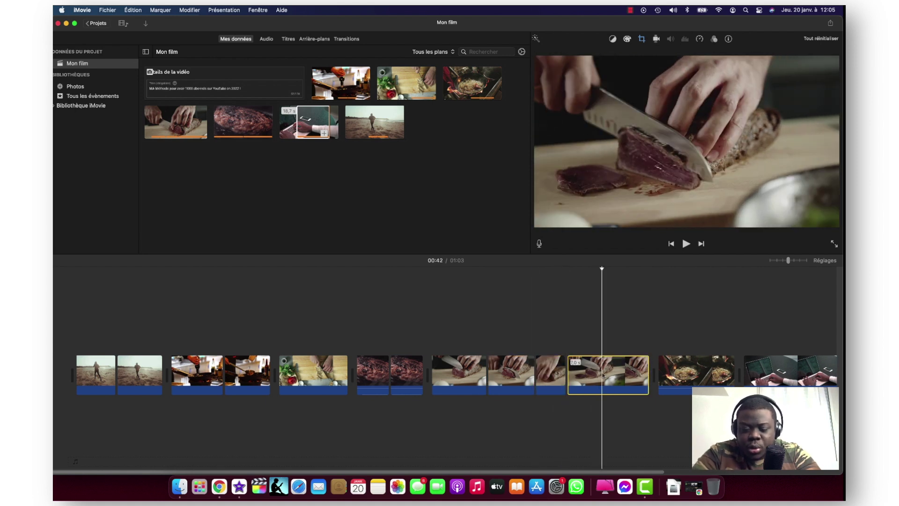
{"action": "key", "text": "super+b"}
{"action": "left_click", "coordinate": [639, 376]}
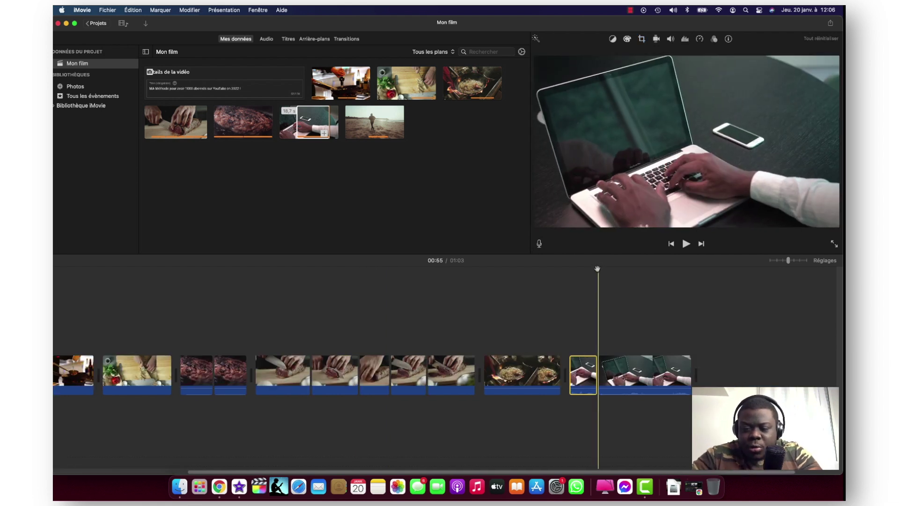
Split the laptop clip again at 00:58 and delete the middle piece between its two cuts.
{"action": "left_click_drag", "start_coordinate": [597, 270], "coordinate": [632, 275]}
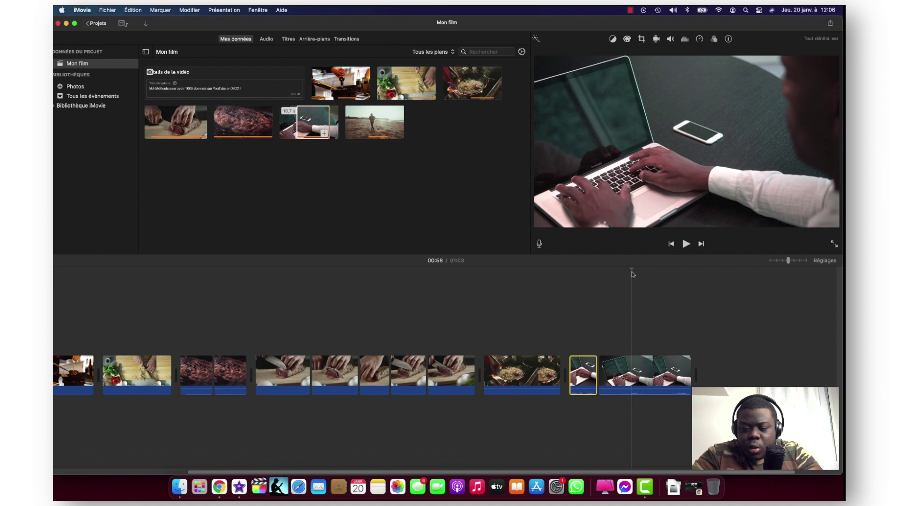
{"action": "key", "text": "super+b"}
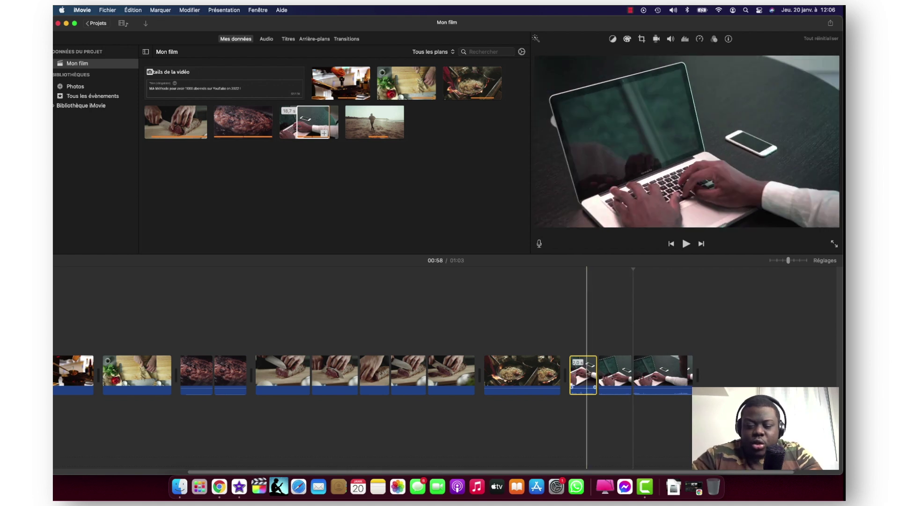
{"action": "left_click", "coordinate": [610, 373]}
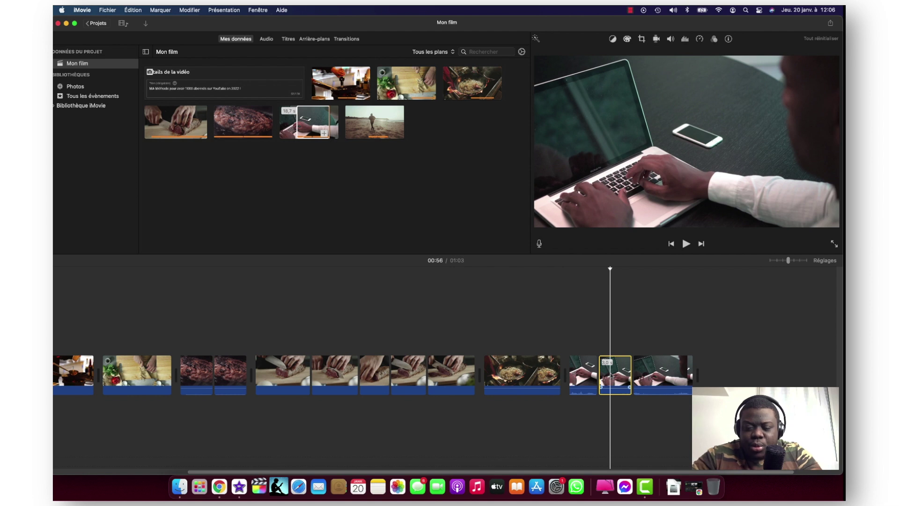
{"action": "key", "text": "Delete"}
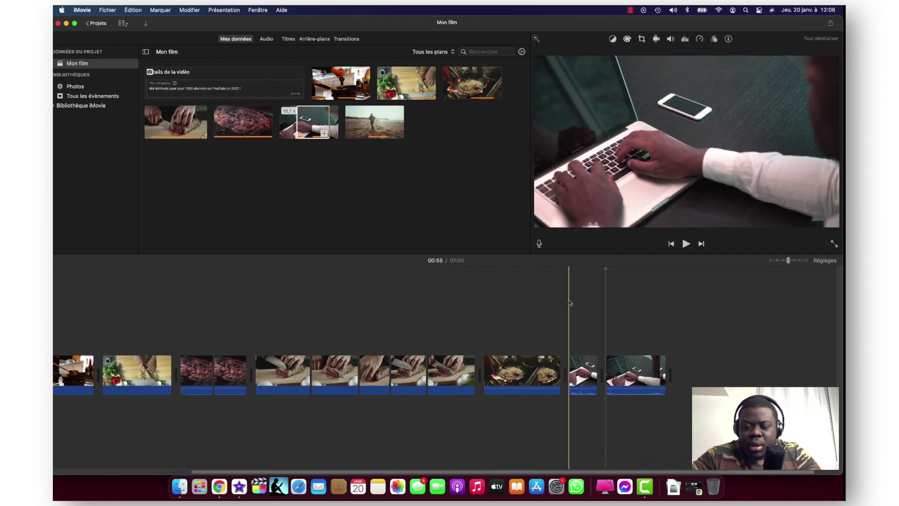
Play the film across the cut between the two remaining laptop pieces.
{"action": "key", "text": "space"}
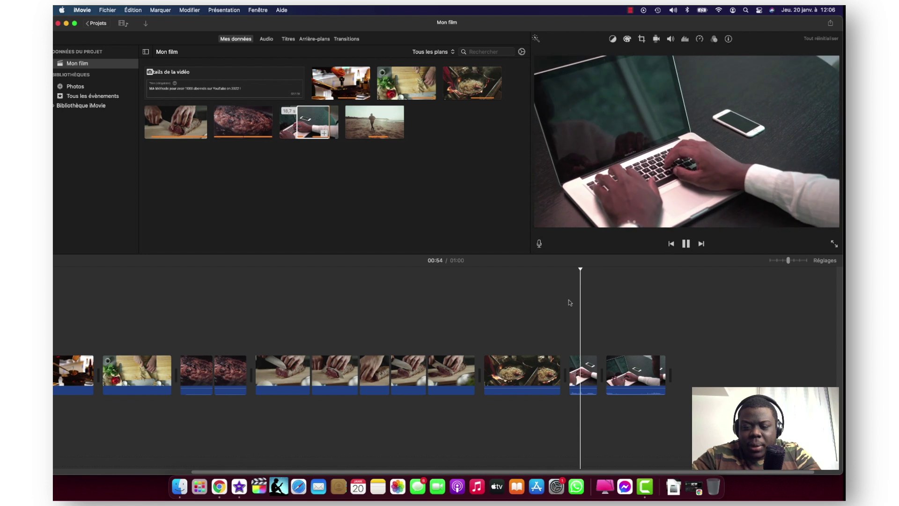
{"action": "key", "text": "space"}
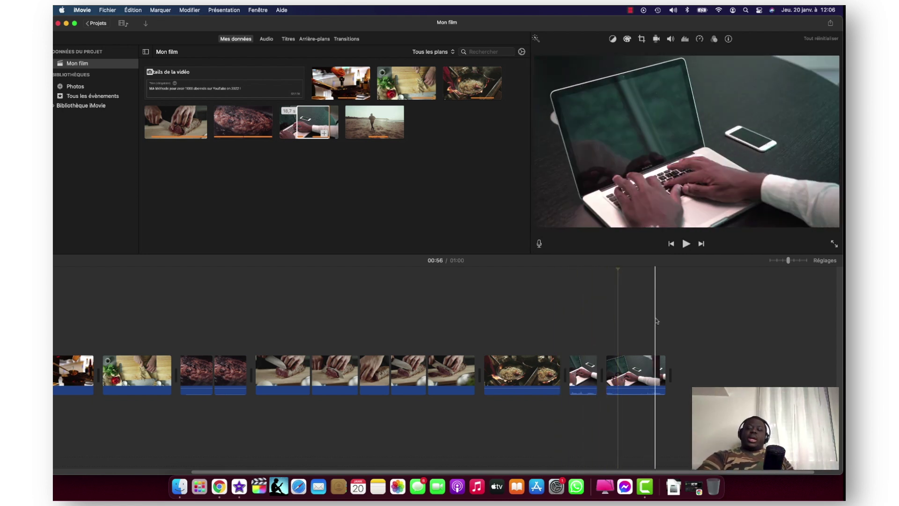
{"action": "scroll", "coordinate": [645, 352], "scroll_direction": "left", "scroll_amount": 5}
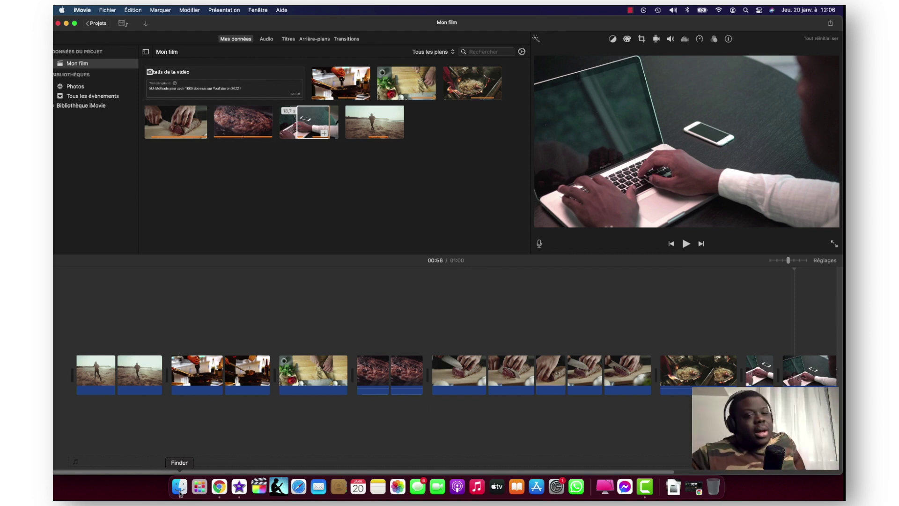
Switch to Finder and add the music file ES_Live with It - Damma Beatz from Téléchargements under the clips, starting at the film's beginning.
{"action": "left_click", "coordinate": [179, 488]}
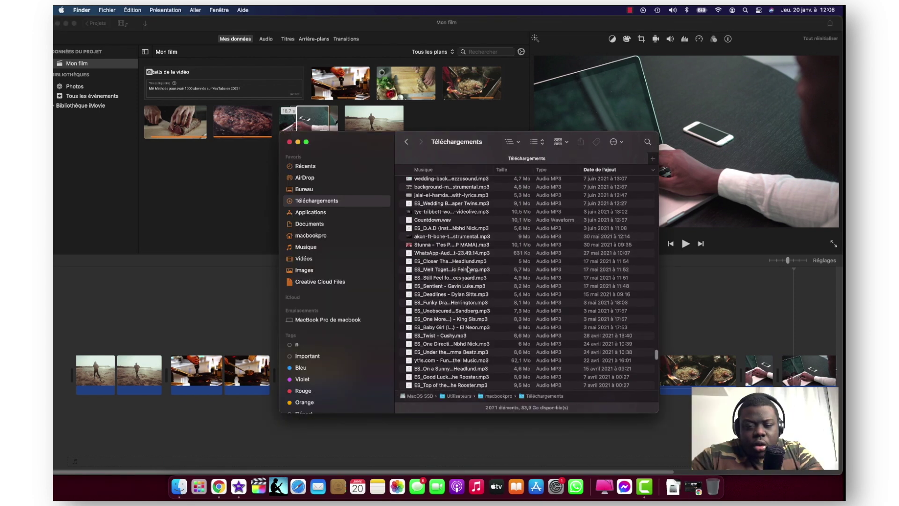
{"action": "scroll", "coordinate": [465, 261], "scroll_direction": "down", "scroll_amount": 2}
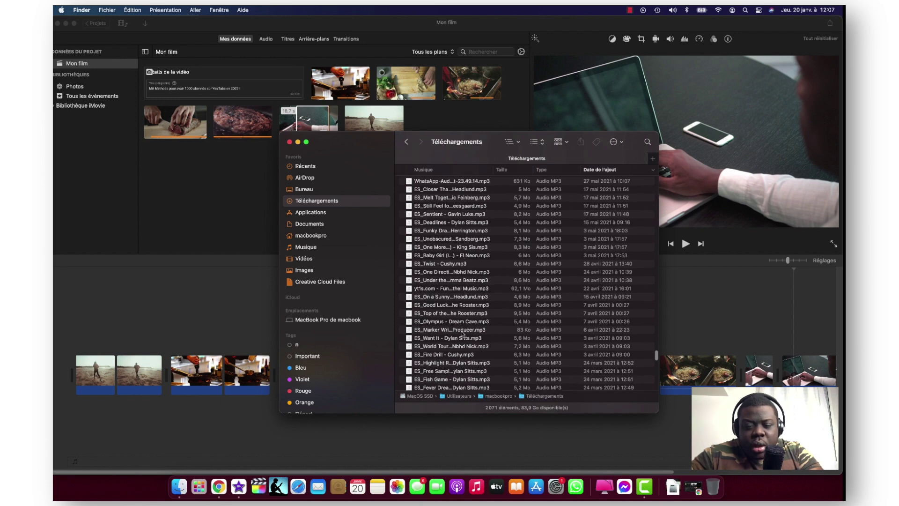
{"action": "left_click", "coordinate": [443, 341]}
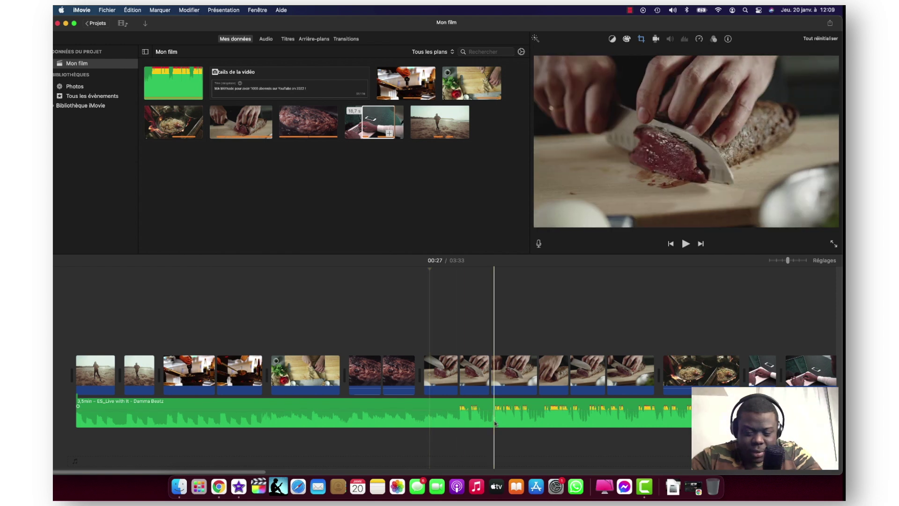
{"action": "scroll", "coordinate": [495, 423], "scroll_direction": "right", "scroll_amount": 1}
{"action": "scroll", "coordinate": [496, 423], "scroll_direction": "right", "scroll_amount": 3}
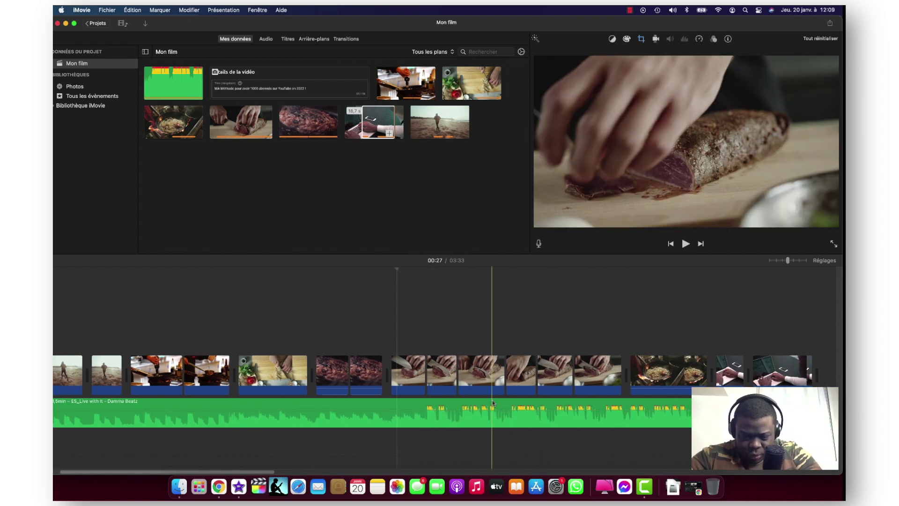
{"action": "scroll", "coordinate": [440, 397], "scroll_direction": "left", "scroll_amount": 2}
{"action": "scroll", "coordinate": [431, 399], "scroll_direction": "left", "scroll_amount": 2}
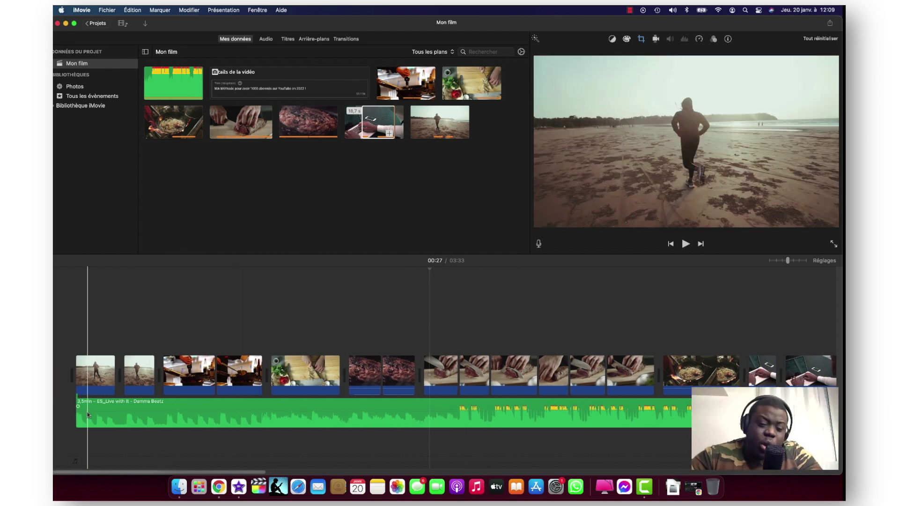
Set the volume of the music track to 70 %.
{"action": "left_click", "coordinate": [124, 408]}
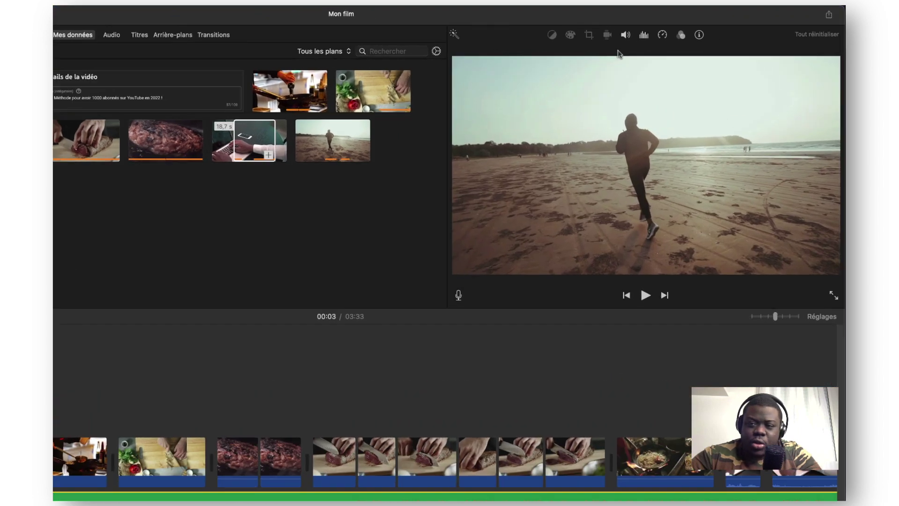
{"action": "left_click", "coordinate": [670, 39]}
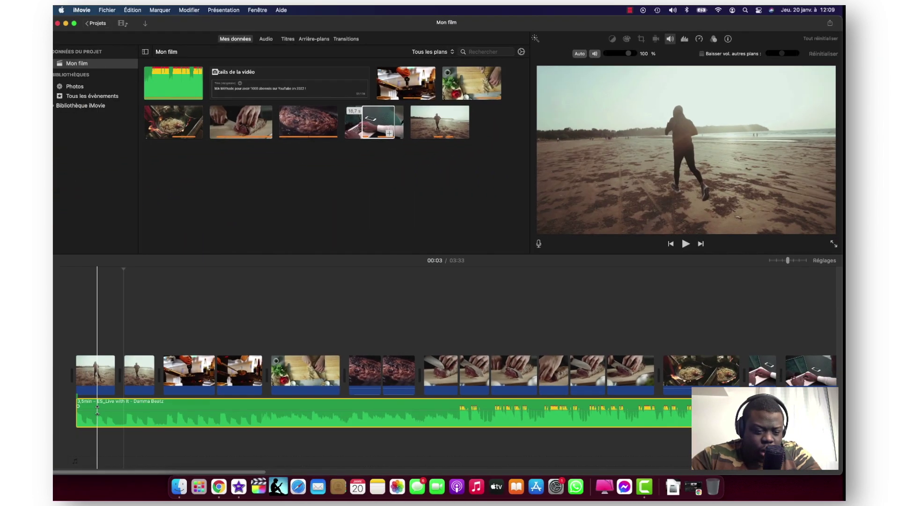
{"action": "left_click_drag", "start_coordinate": [98, 410], "coordinate": [112, 389]}
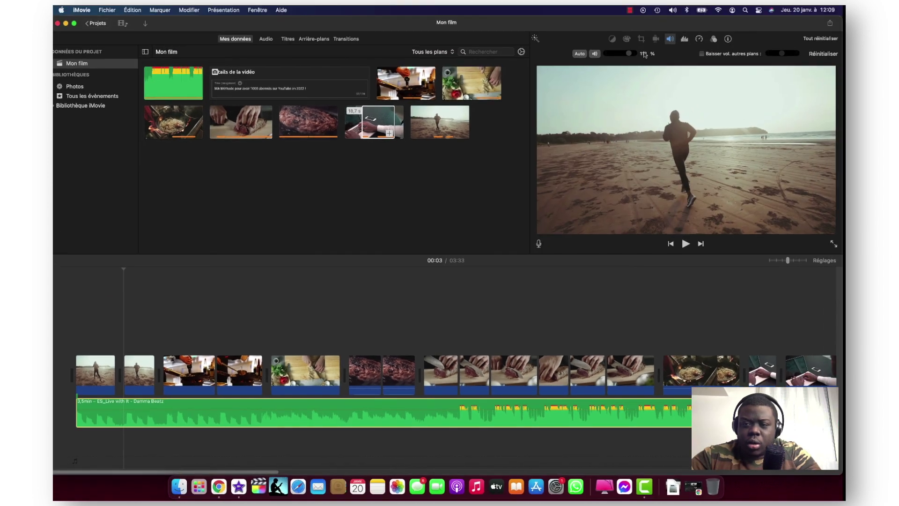
{"action": "left_click_drag", "start_coordinate": [625, 54], "coordinate": [622, 54]}
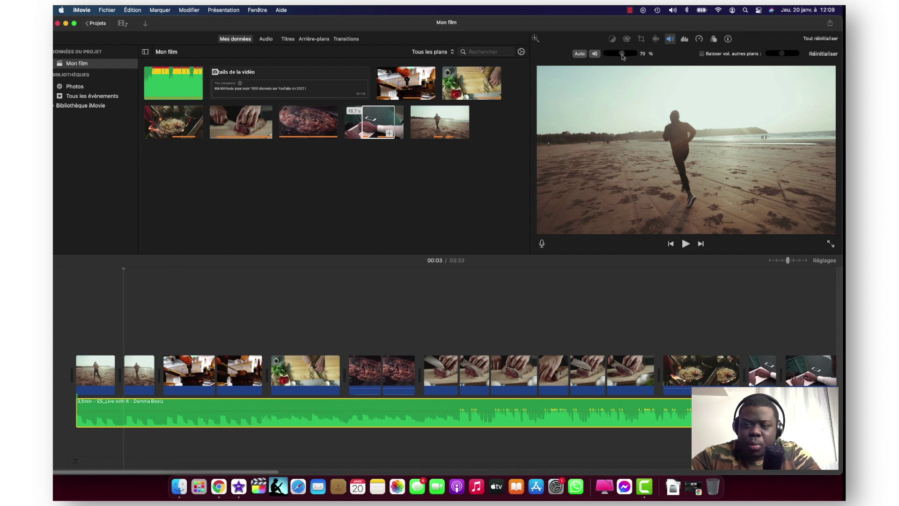
Add four volume keyframes to the music track, two just before and two around the end of the vegetable-cutting clip.
{"action": "left_click", "coordinate": [215, 279]}
{"action": "left_click", "coordinate": [281, 413]}
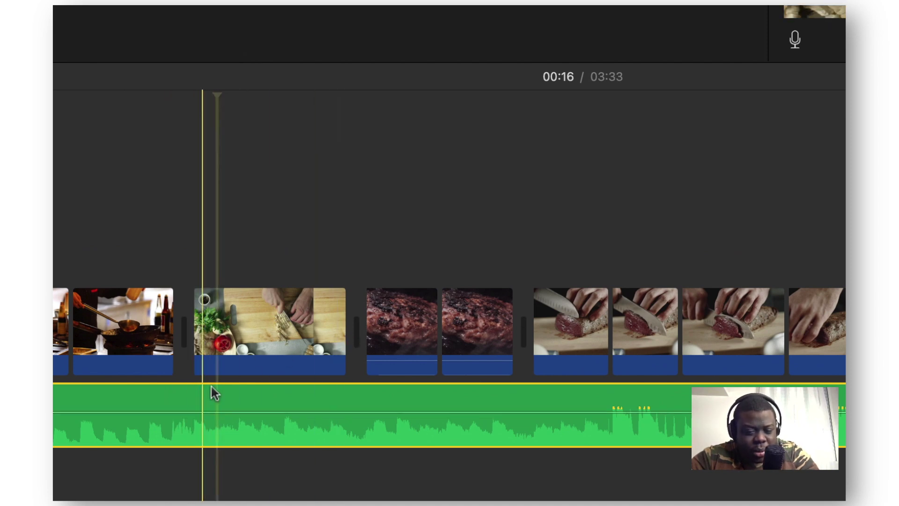
{"action": "left_click", "coordinate": [158, 411], "text": "alt"}
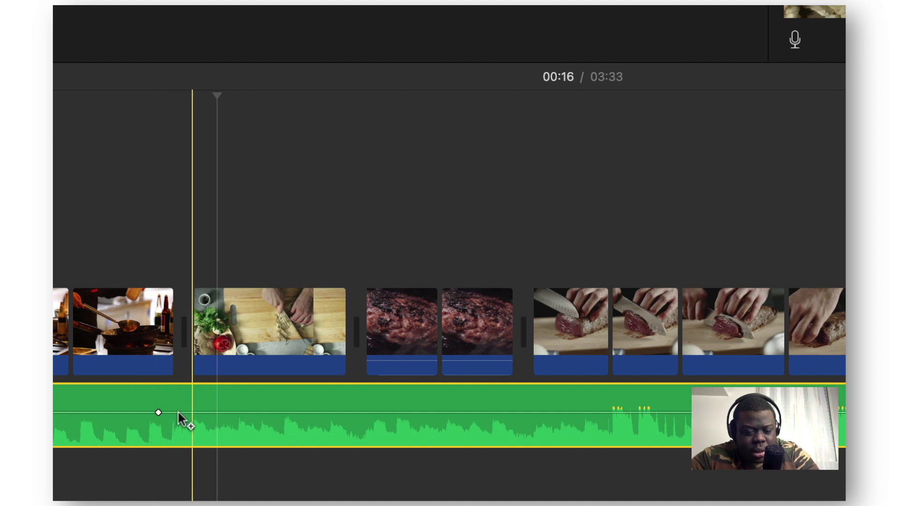
{"action": "left_click", "coordinate": [181, 412], "text": "alt"}
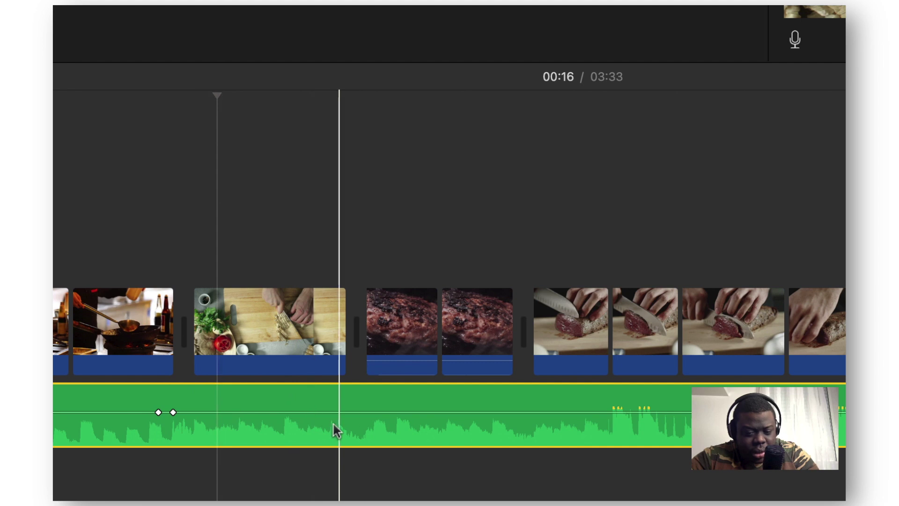
{"action": "left_click", "coordinate": [344, 412], "text": "alt"}
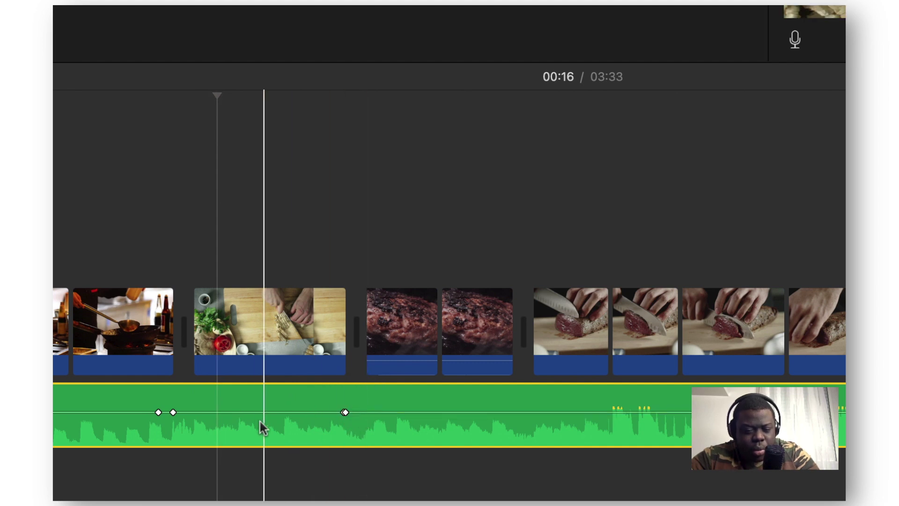
{"action": "left_click", "coordinate": [361, 412], "text": "alt"}
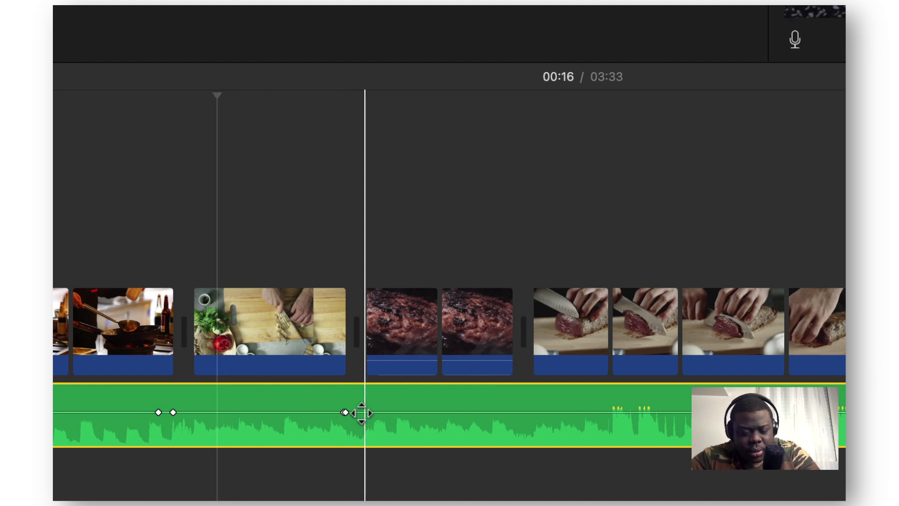
{"action": "left_click", "coordinate": [374, 220]}
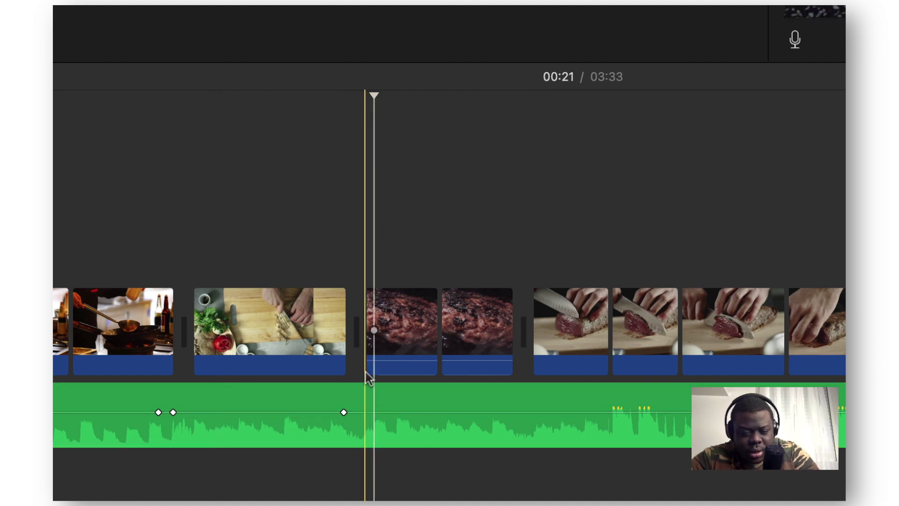
{"action": "left_click", "coordinate": [370, 412], "text": "alt"}
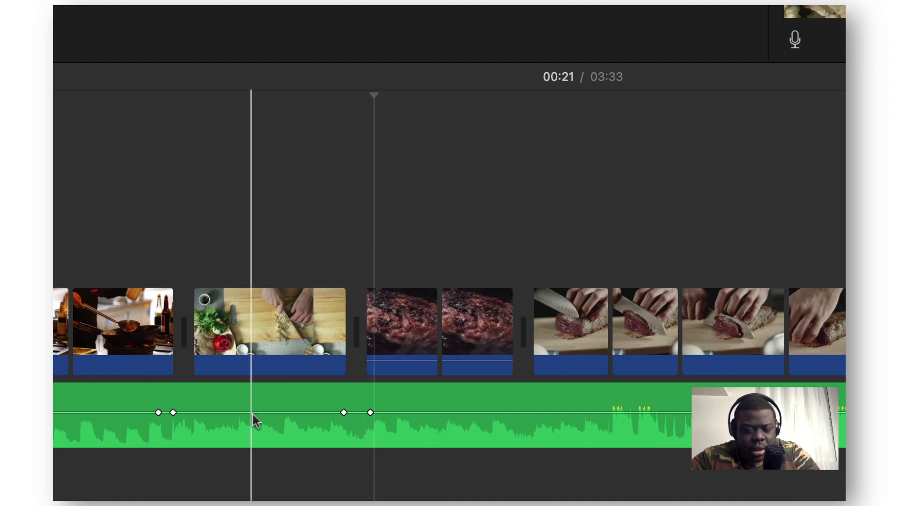
Lower the music volume between the two inner keyframes and place the playhead at 00:14, where the dip starts.
{"action": "left_click_drag", "start_coordinate": [247, 414], "coordinate": [247, 426]}
{"action": "left_click", "coordinate": [54, 269]}
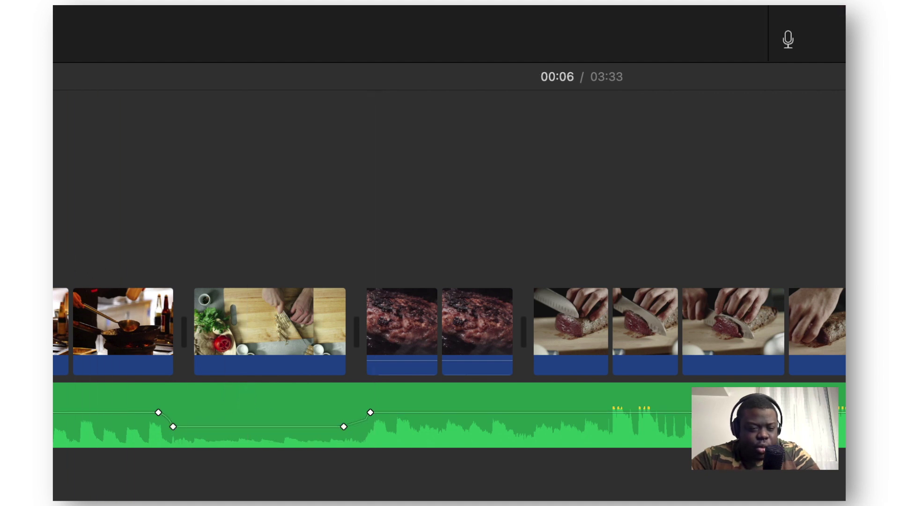
{"action": "left_click", "coordinate": [158, 110]}
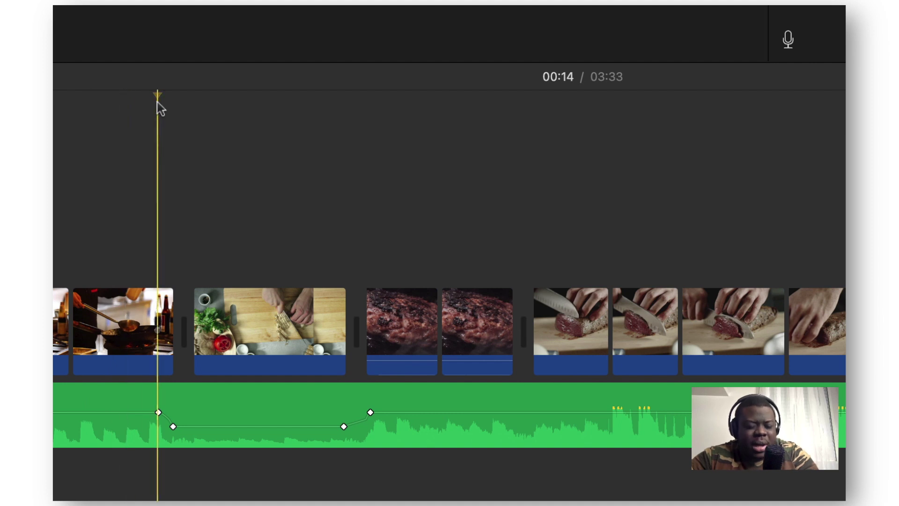
Check the film and keyframes around the music's volume dip at the vegetable-cutting clip.
{"action": "left_click", "coordinate": [218, 103]}
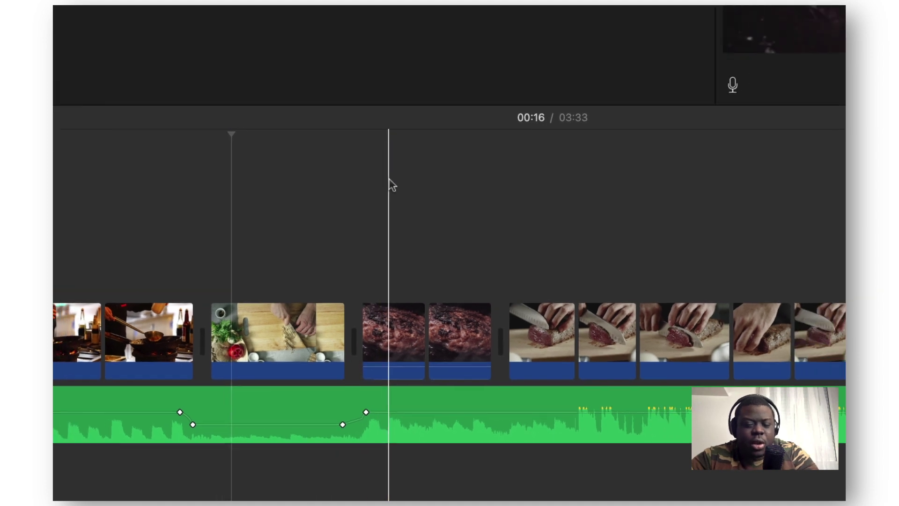
{"action": "left_click", "coordinate": [159, 140]}
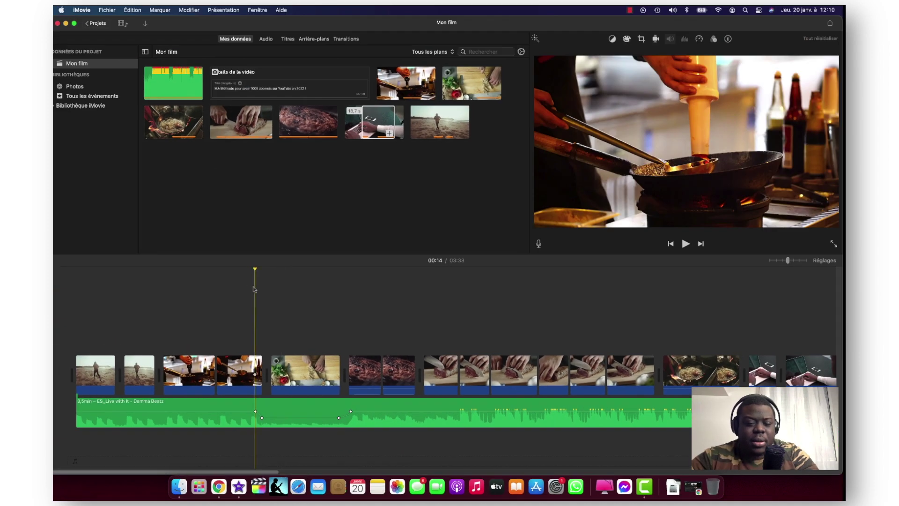
{"action": "left_click", "coordinate": [351, 412]}
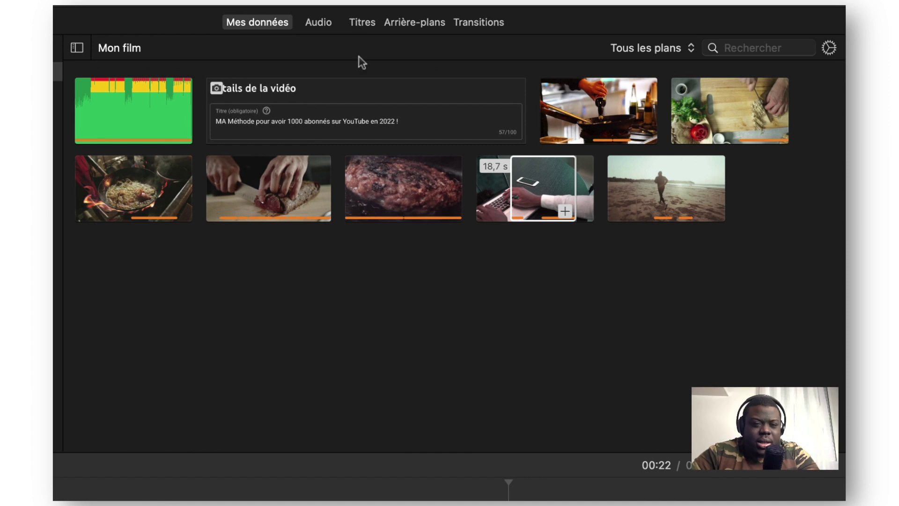
Browse the available titles and compare the Dévoiler, Divisé and Chromatique styles.
{"action": "left_click", "coordinate": [362, 24]}
{"action": "scroll", "coordinate": [435, 280], "scroll_direction": "down", "scroll_amount": 4}
{"action": "scroll", "coordinate": [435, 280], "scroll_direction": "up", "scroll_amount": 4}
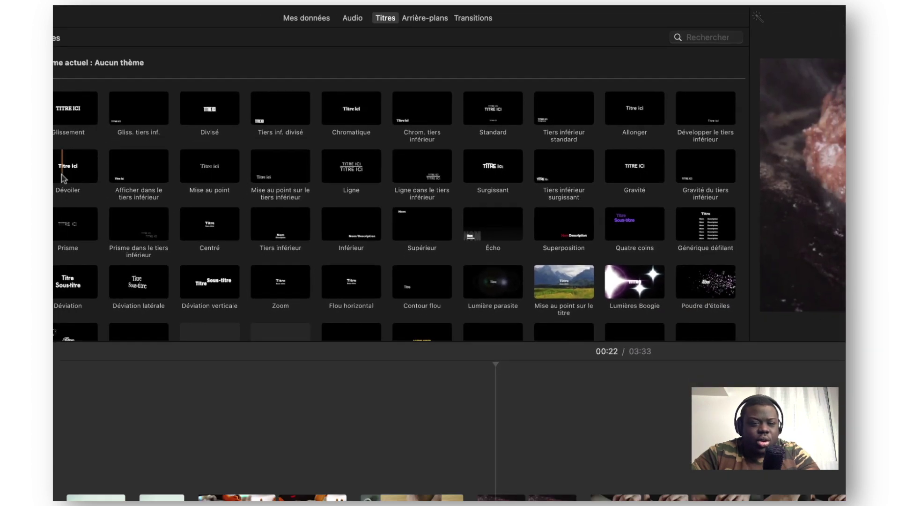
{"action": "left_click", "coordinate": [62, 176]}
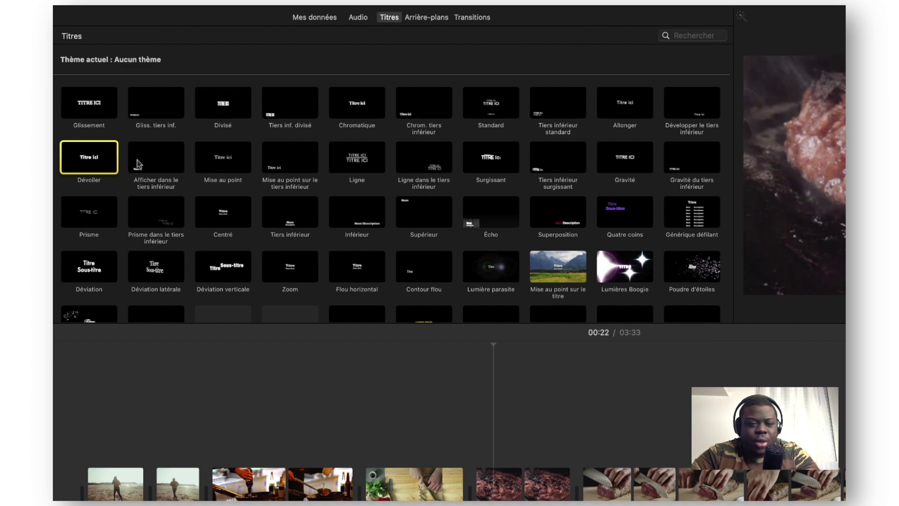
{"action": "left_click", "coordinate": [208, 111]}
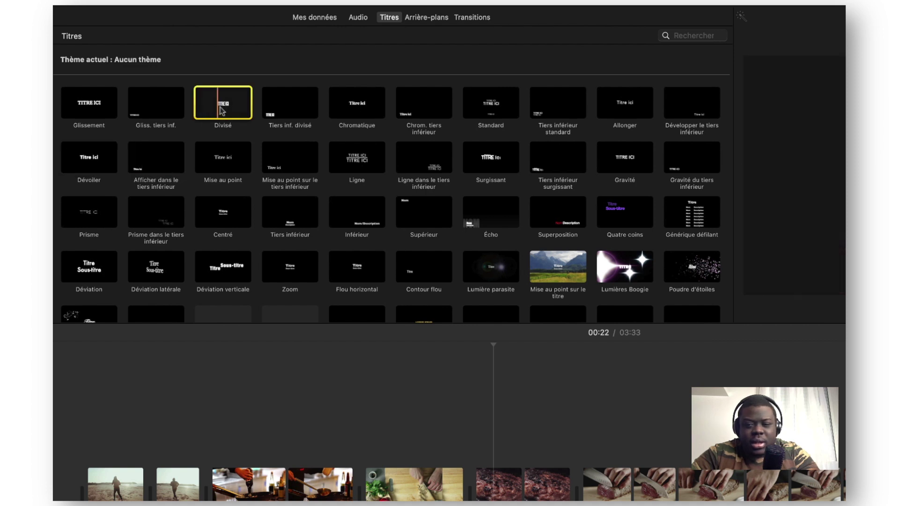
{"action": "left_click", "coordinate": [341, 105]}
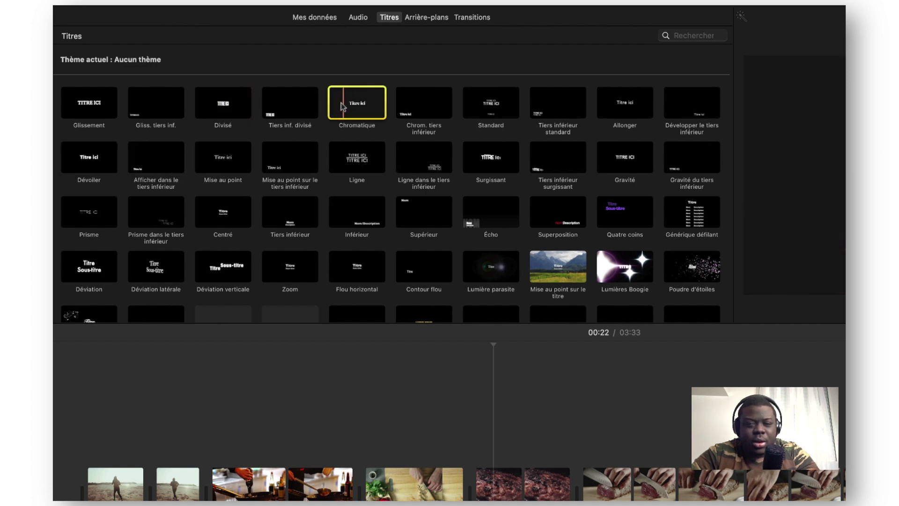
Add a Chromatique title above the first running clip, aligned with the film's beginning.
{"action": "left_click_drag", "start_coordinate": [353, 108], "coordinate": [121, 426]}
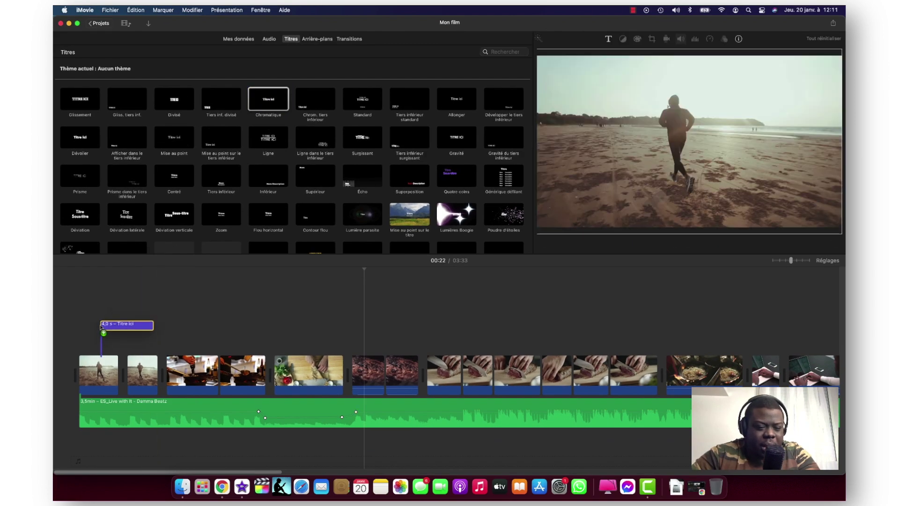
{"action": "left_click_drag", "start_coordinate": [101, 326], "coordinate": [81, 345]}
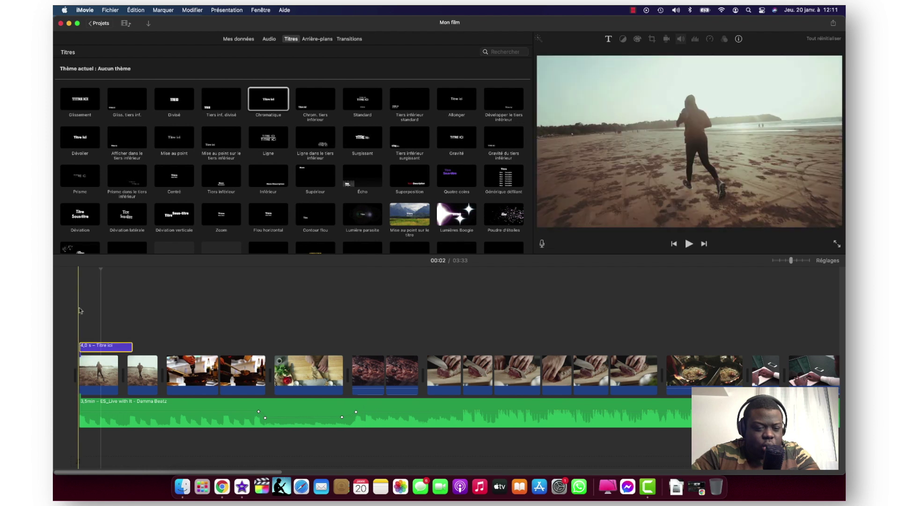
{"action": "left_click_drag", "start_coordinate": [99, 268], "coordinate": [68, 274]}
Replace the title's placeholder text with "UN JOUR DANS MA VIE !".
{"action": "left_click", "coordinate": [103, 346]}
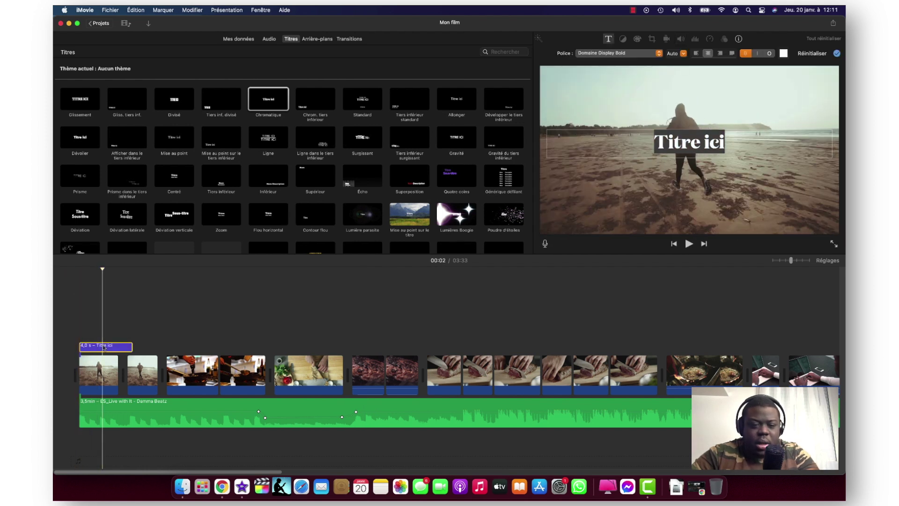
{"action": "double_click", "coordinate": [672, 142]}
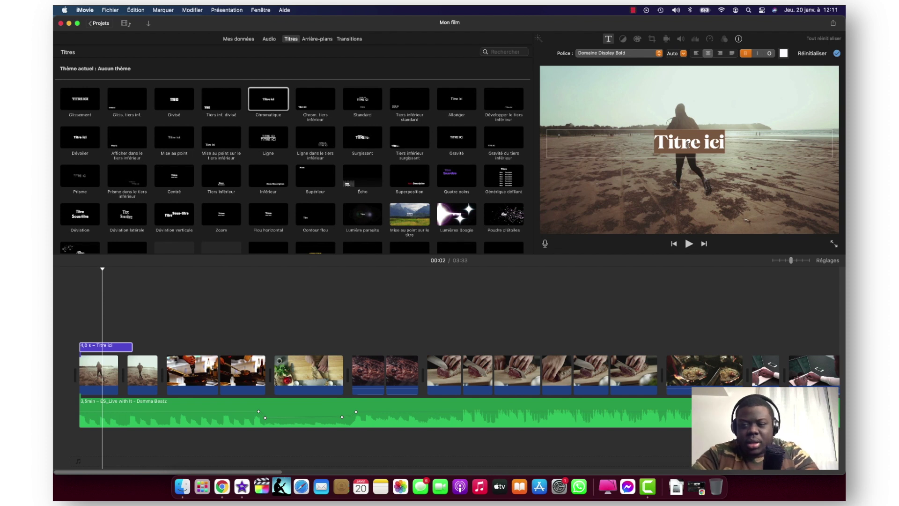
{"action": "type", "text": "UN JOUR DANS MA VIE !"}
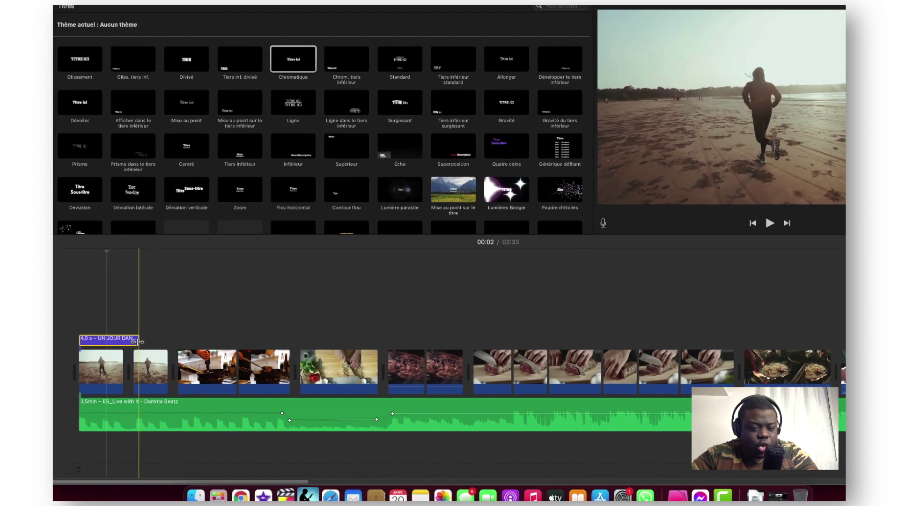
Lengthen the title to 4.6 s so that it ends over the second beach-running clip.
{"action": "left_click_drag", "start_coordinate": [131, 348], "coordinate": [298, 348]}
{"action": "left_click_drag", "start_coordinate": [553, 290], "coordinate": [236, 291]}
{"action": "left_click", "coordinate": [143, 284]}
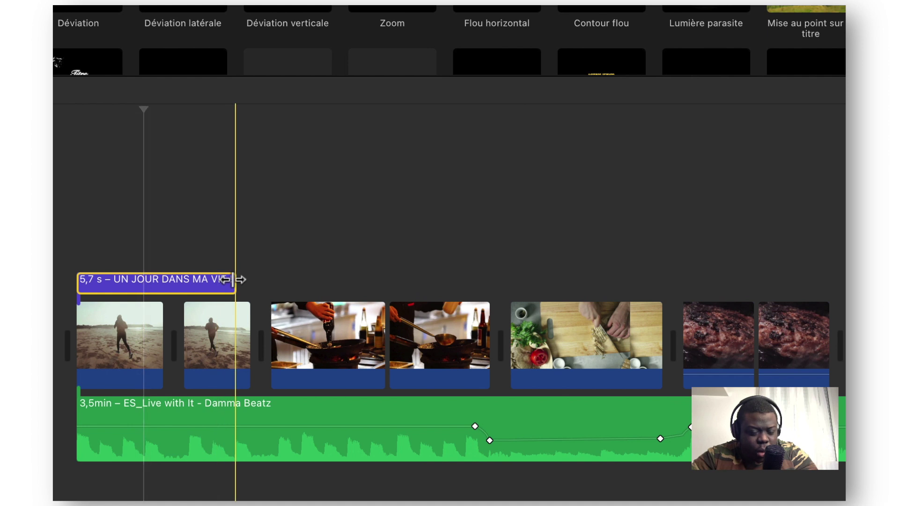
{"action": "scroll", "coordinate": [233, 279], "scroll_direction": "up", "scroll_amount": 3}
{"action": "left_click_drag", "start_coordinate": [233, 279], "coordinate": [170, 283]}
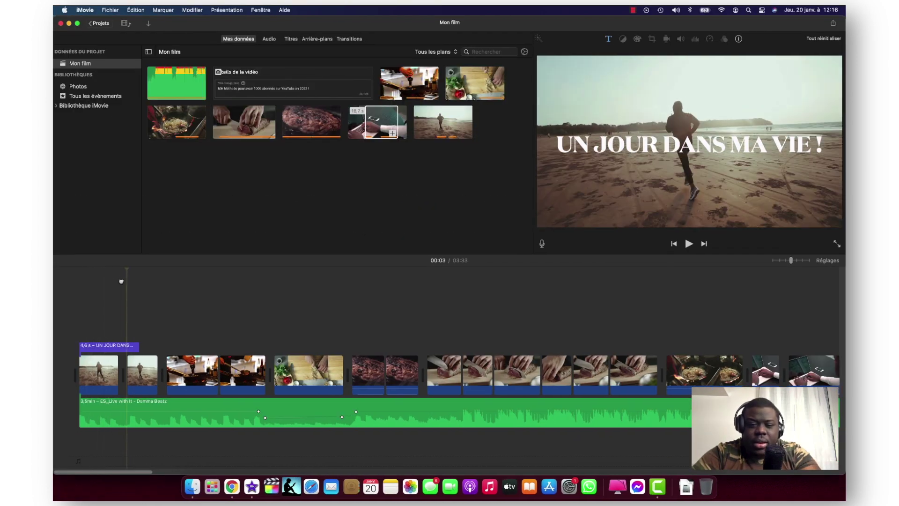
Try the outline style on the "UN JOUR DANS MA VIE !" title and set its font to Avenir Next Heavy.
{"action": "left_click", "coordinate": [116, 346]}
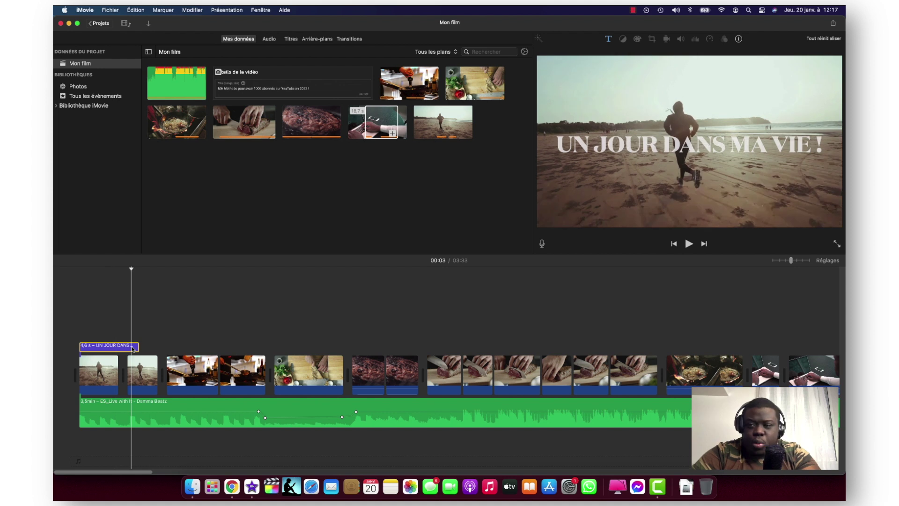
{"action": "left_click", "coordinate": [133, 348]}
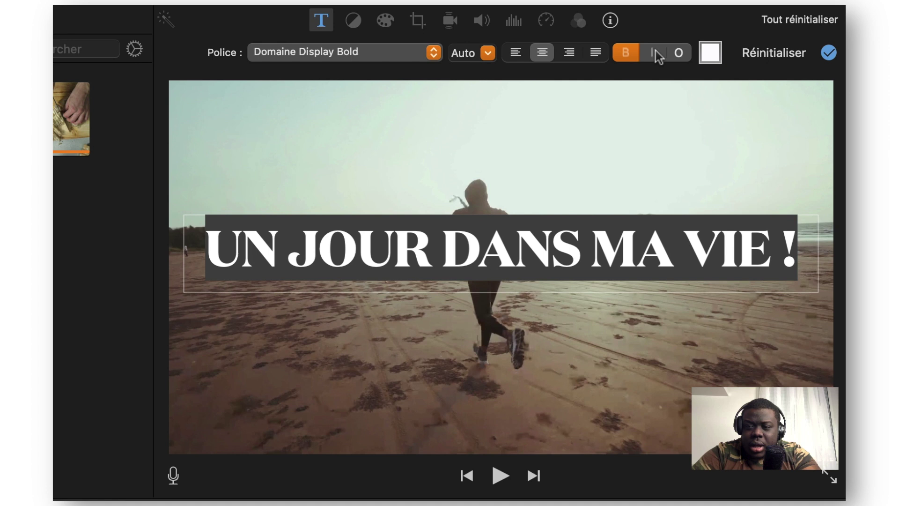
{"action": "left_click", "coordinate": [680, 54]}
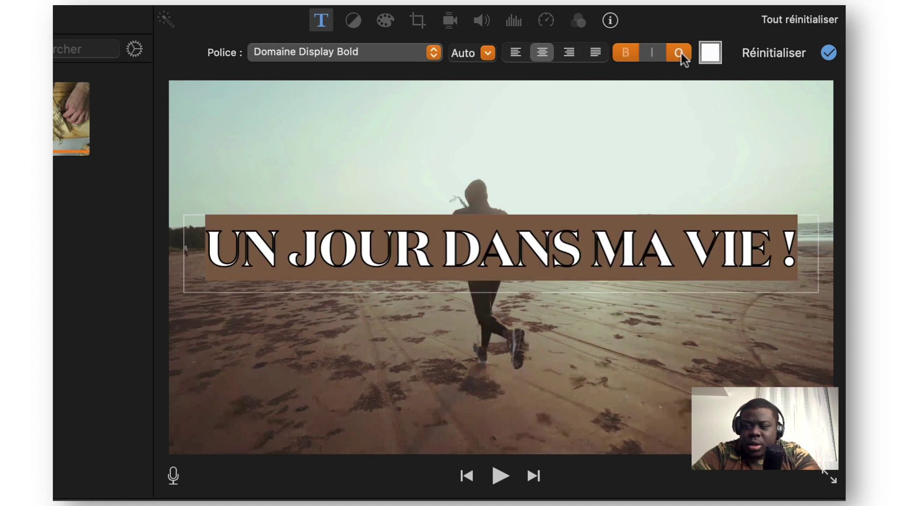
{"action": "left_click", "coordinate": [680, 54]}
{"action": "left_click", "coordinate": [431, 54]}
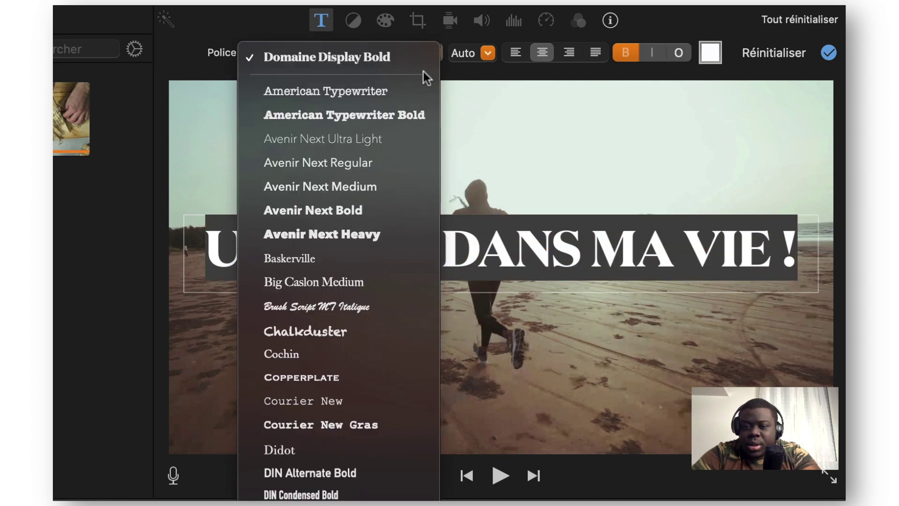
{"action": "left_click", "coordinate": [355, 229]}
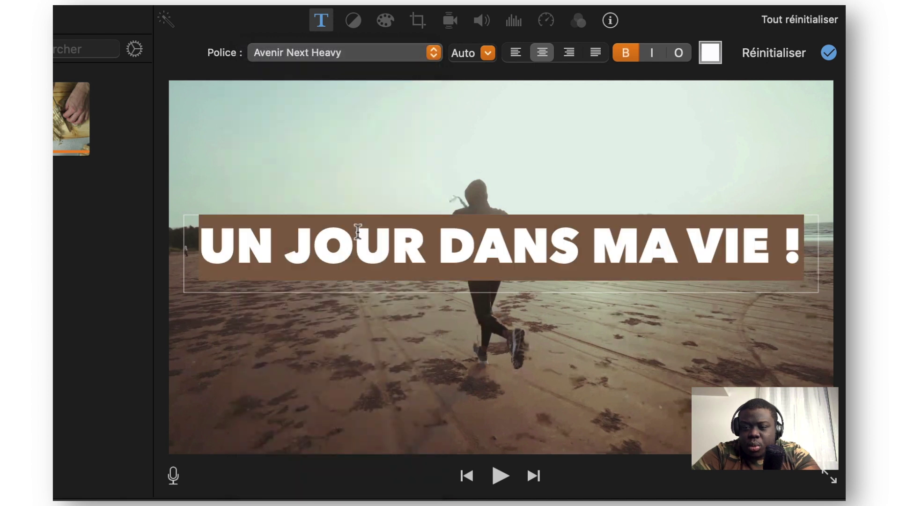
Apply italic and outline styles to the title text and play the title back briefly.
{"action": "left_click", "coordinate": [650, 53]}
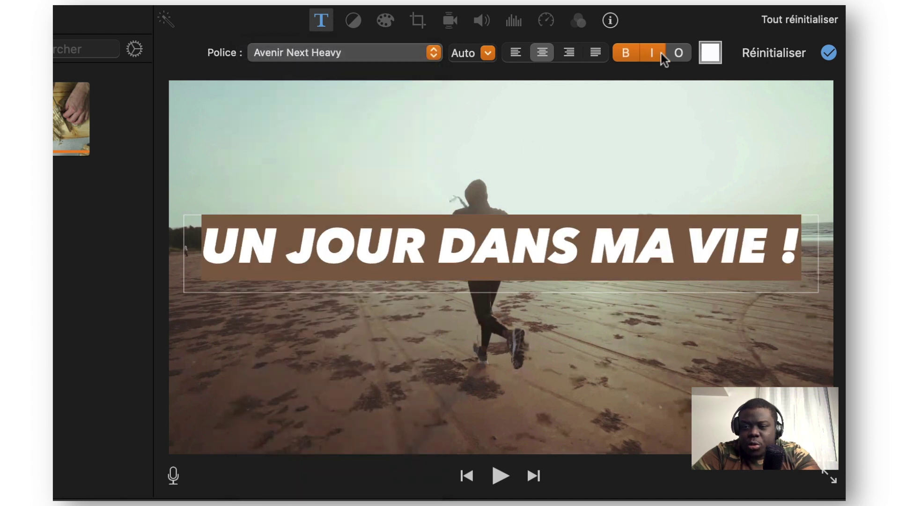
{"action": "left_click", "coordinate": [677, 53]}
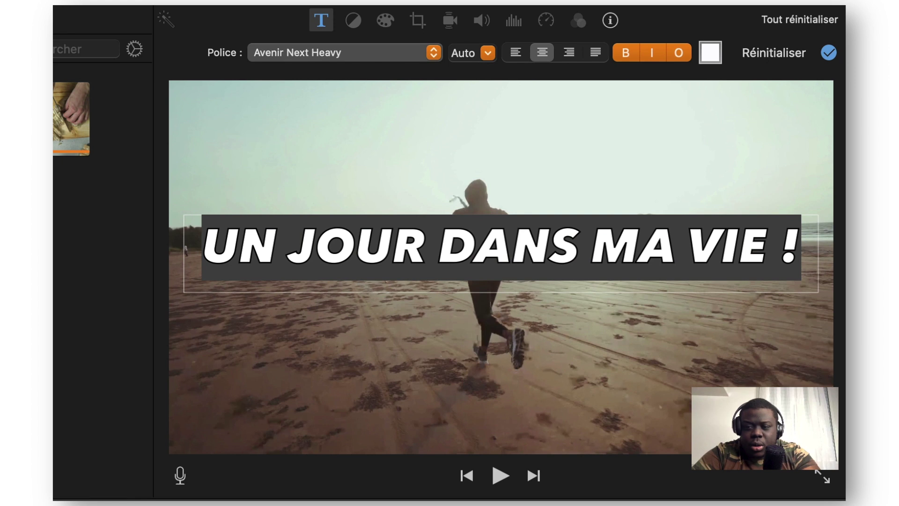
{"action": "key", "text": "space"}
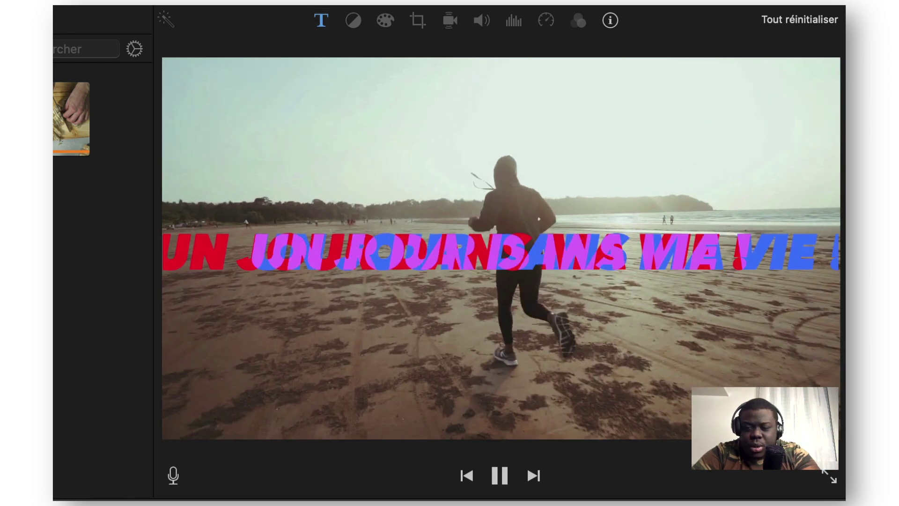
{"action": "key", "text": "space"}
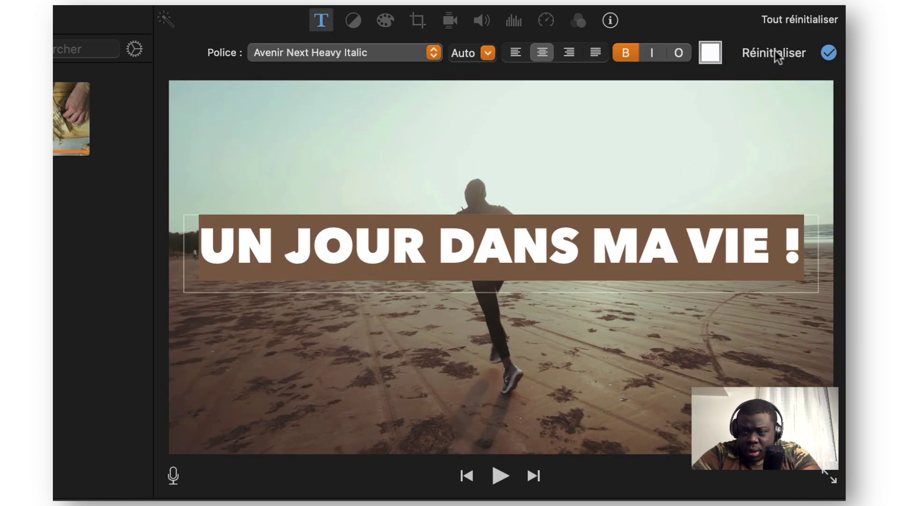
Try left, right and justified alignment on the title text and return it to centred.
{"action": "left_click", "coordinate": [516, 52]}
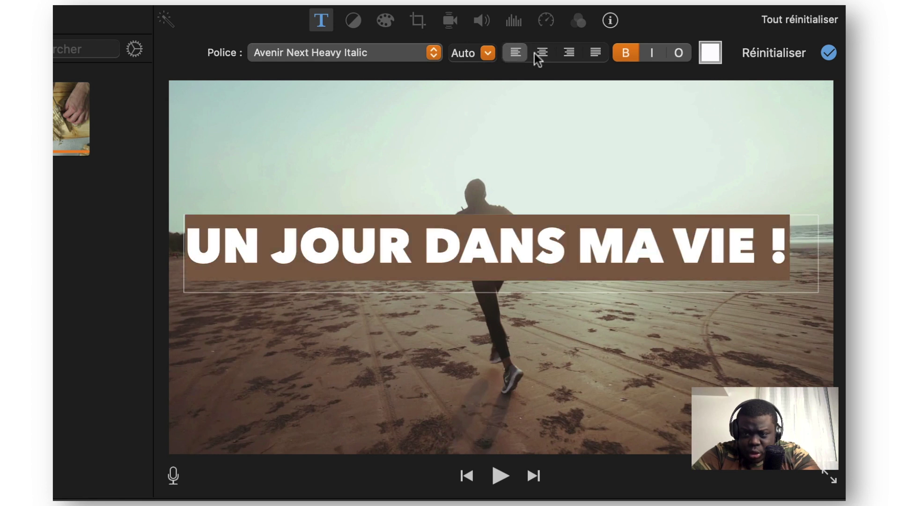
{"action": "left_click", "coordinate": [536, 53]}
{"action": "left_click", "coordinate": [568, 53]}
{"action": "left_click", "coordinate": [595, 54]}
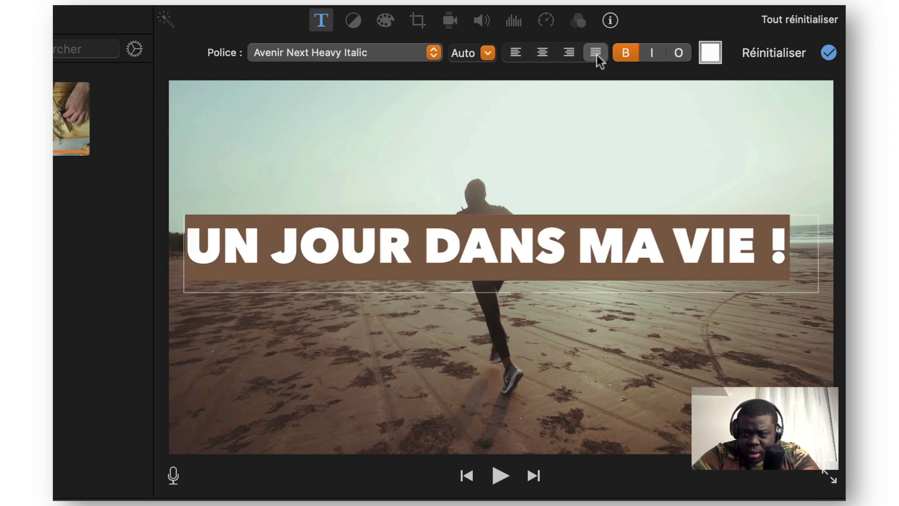
{"action": "left_click", "coordinate": [542, 53]}
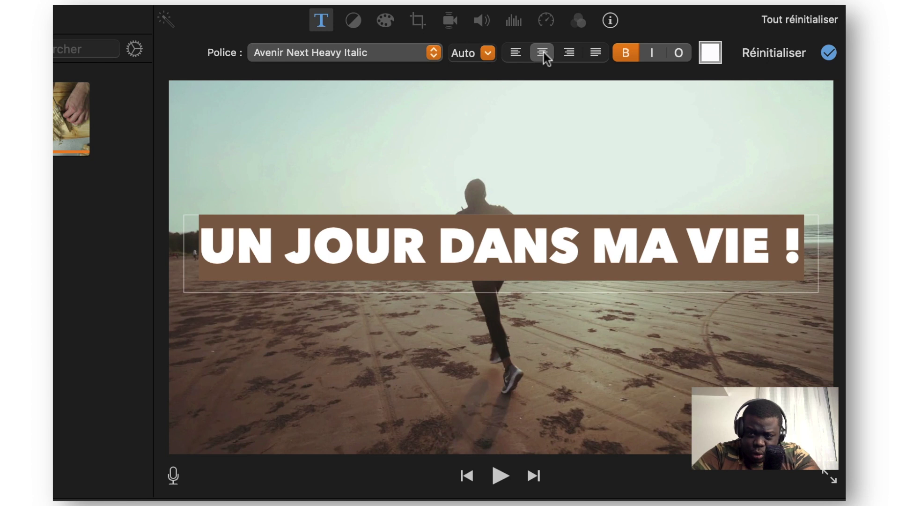
Make the title text bold and italic, apply the changes and place the playhead at 00:02.
{"action": "left_click", "coordinate": [628, 58]}
{"action": "left_click", "coordinate": [628, 58]}
{"action": "left_click", "coordinate": [652, 57]}
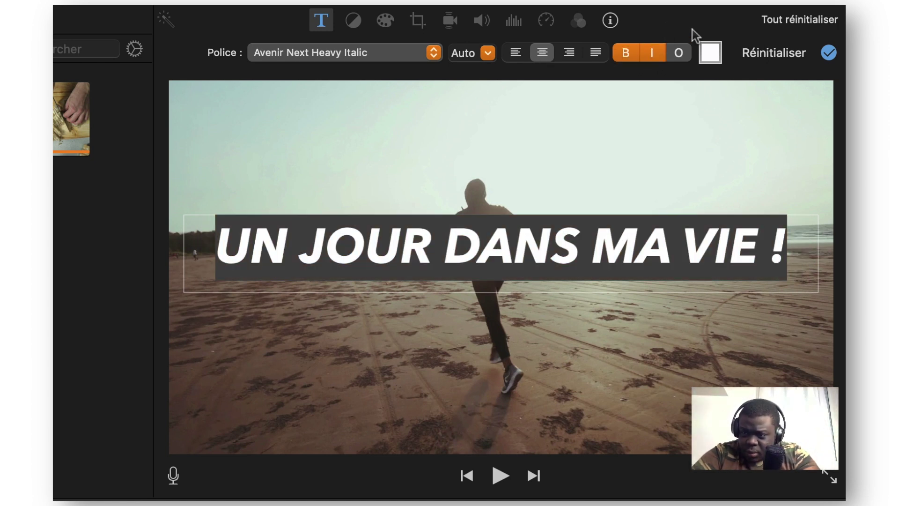
{"action": "left_click", "coordinate": [829, 55]}
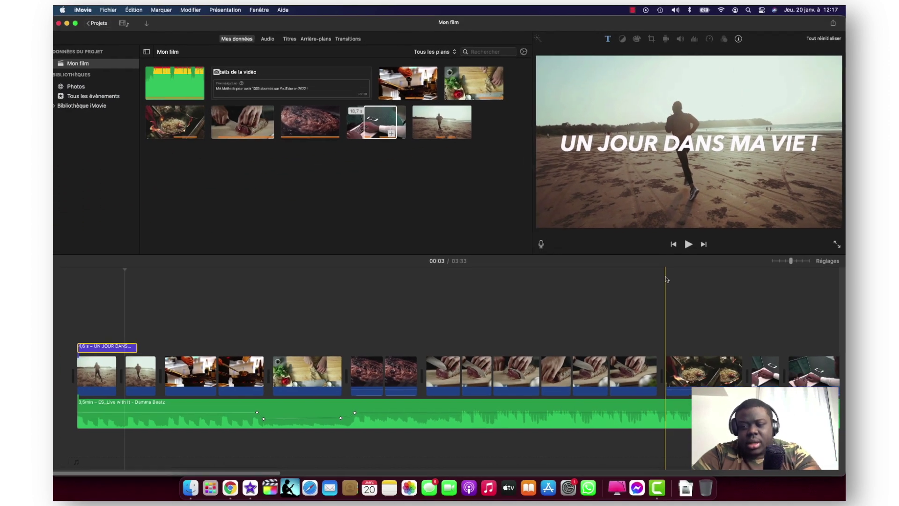
{"action": "left_click", "coordinate": [125, 270]}
{"action": "mouse_move", "coordinate": [104, 272]}
{"action": "left_mouse_down"}
{"action": "mouse_move", "coordinate": [112, 270]}
{"action": "mouse_move", "coordinate": [80, 270]}
{"action": "mouse_move", "coordinate": [109, 270]}
{"action": "left_mouse_up"}
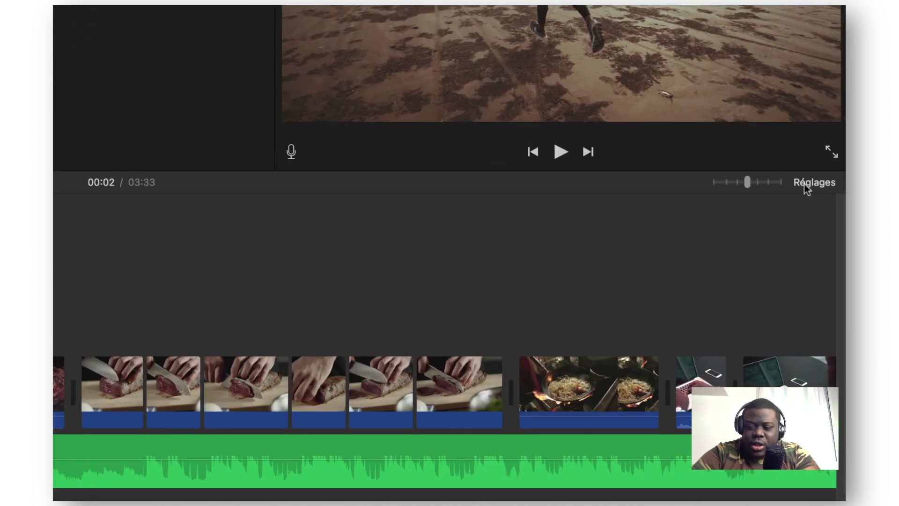
Browse the project themes and apply the Néon theme to the film.
{"action": "left_click", "coordinate": [805, 183]}
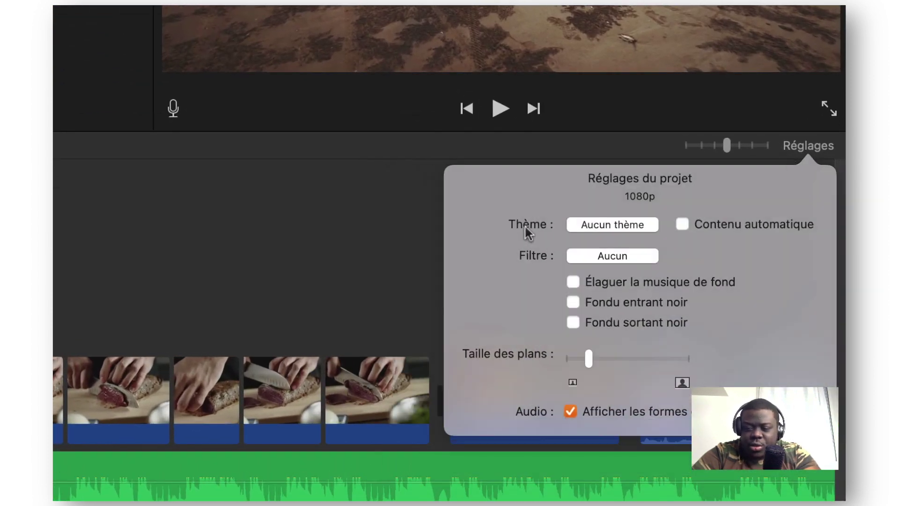
{"action": "left_click", "coordinate": [603, 225]}
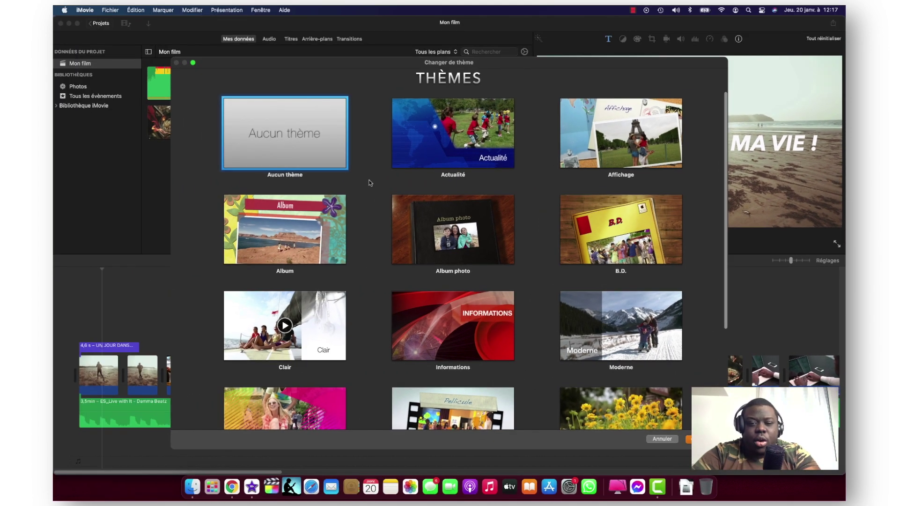
{"action": "scroll", "coordinate": [371, 182], "scroll_direction": "down", "scroll_amount": 5}
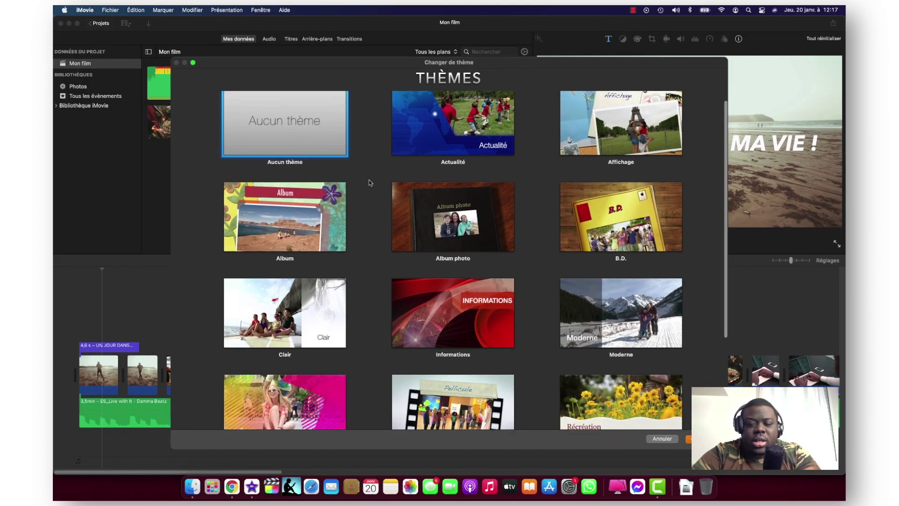
{"action": "scroll", "coordinate": [370, 182], "scroll_direction": "up", "scroll_amount": 4}
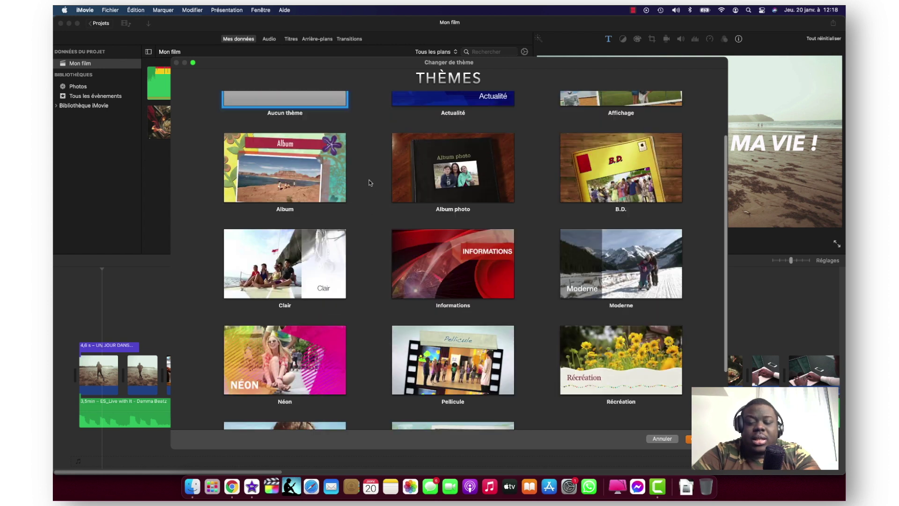
{"action": "scroll", "coordinate": [370, 183], "scroll_direction": "down", "scroll_amount": 4}
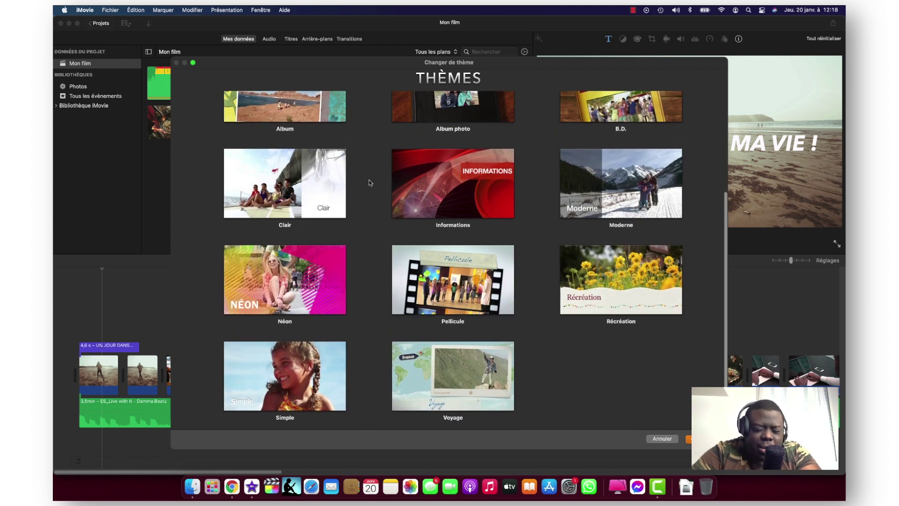
{"action": "left_click", "coordinate": [278, 268]}
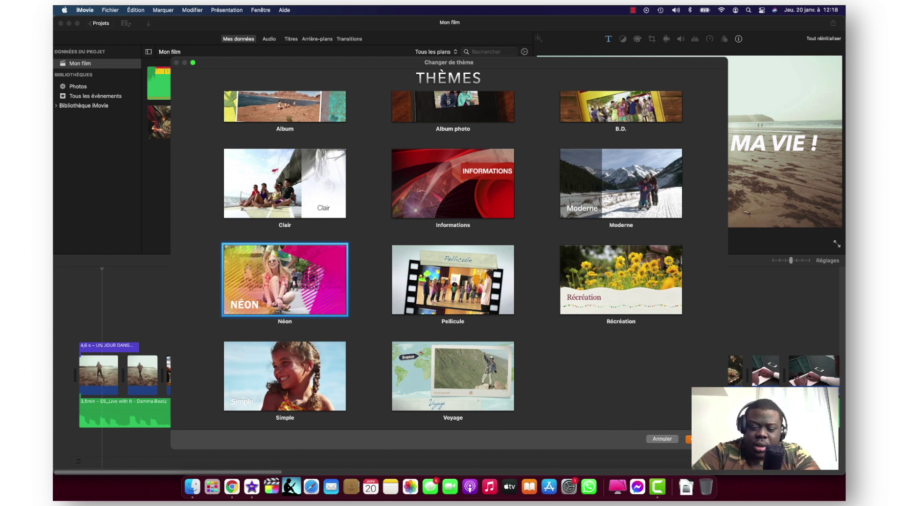
{"action": "left_click", "coordinate": [702, 439]}
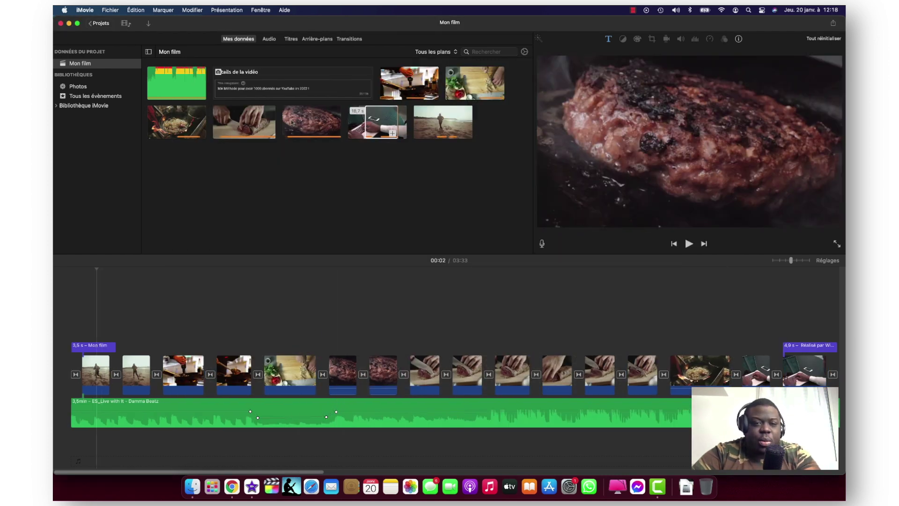
Delete the transitions between the clips from the second beach clip to the last clip, turning off automatic content.
{"action": "left_click", "coordinate": [292, 40]}
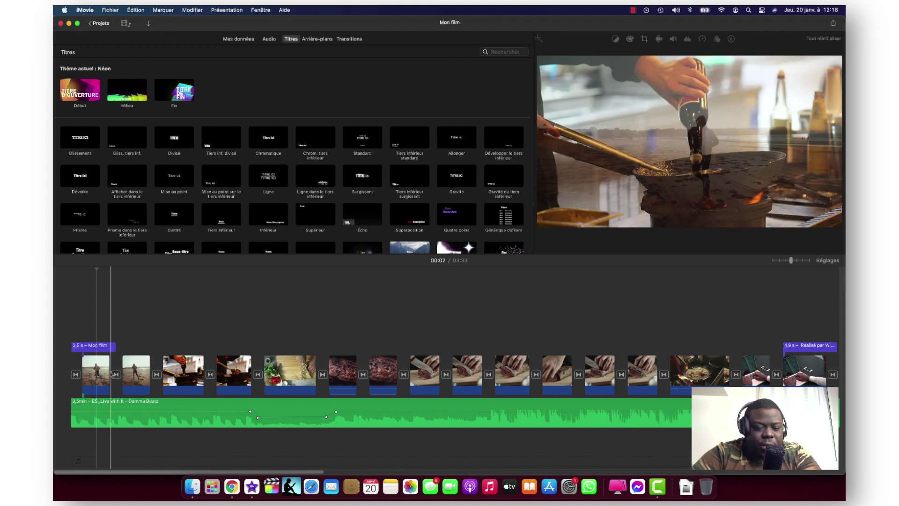
{"action": "left_click", "coordinate": [157, 374]}
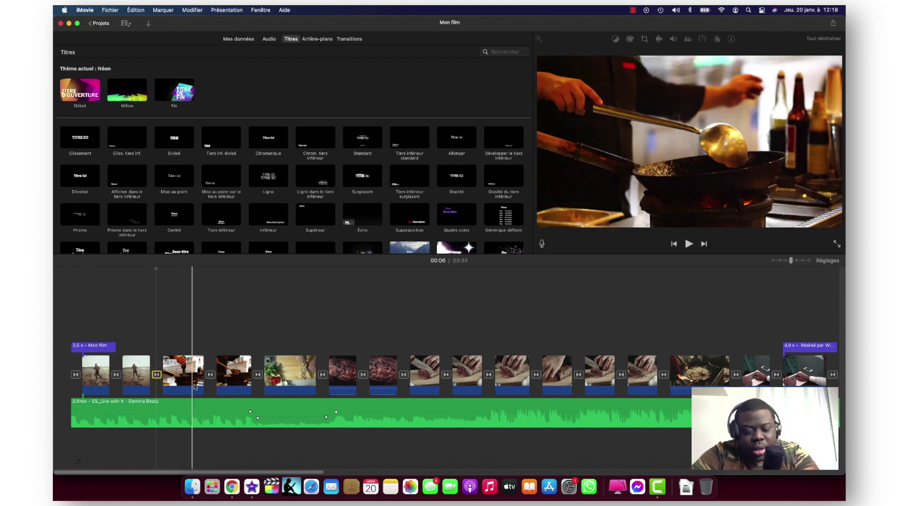
{"action": "left_click", "coordinate": [210, 374]}
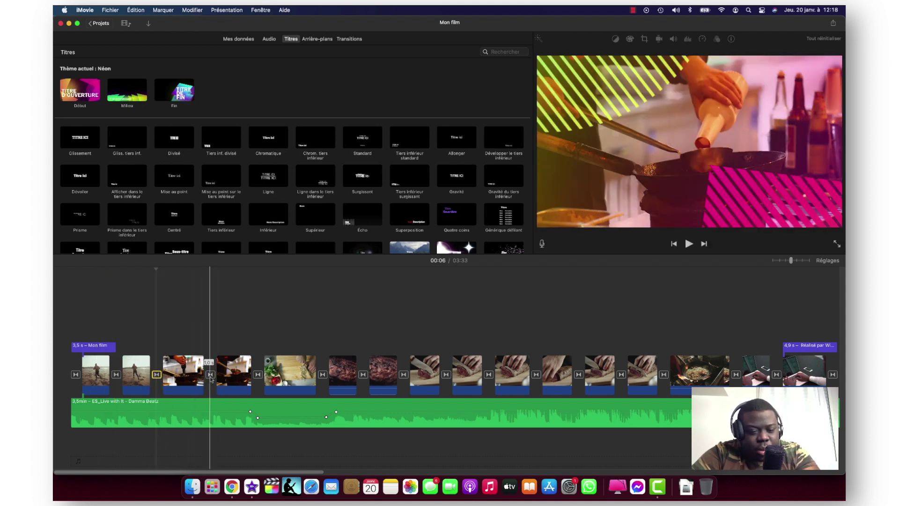
{"action": "left_click", "coordinate": [258, 375]}
{"action": "left_click", "coordinate": [323, 374]}
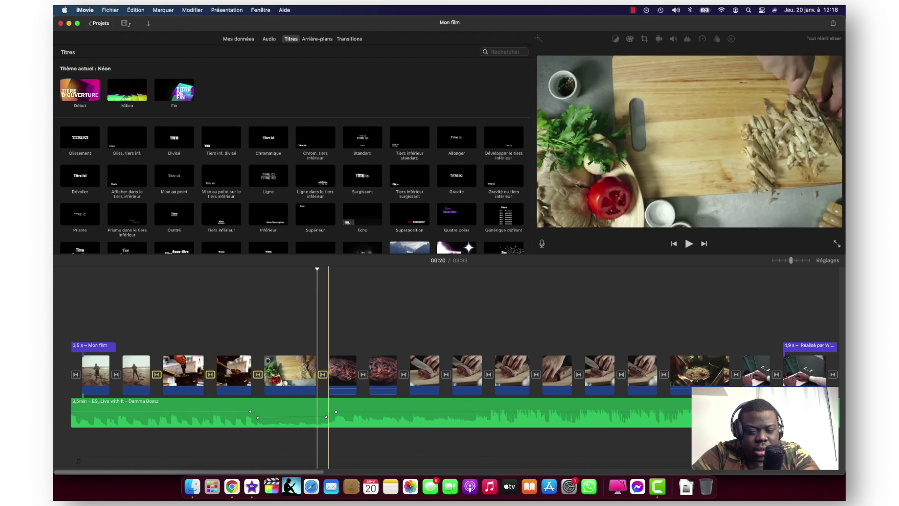
{"action": "left_click", "coordinate": [363, 374]}
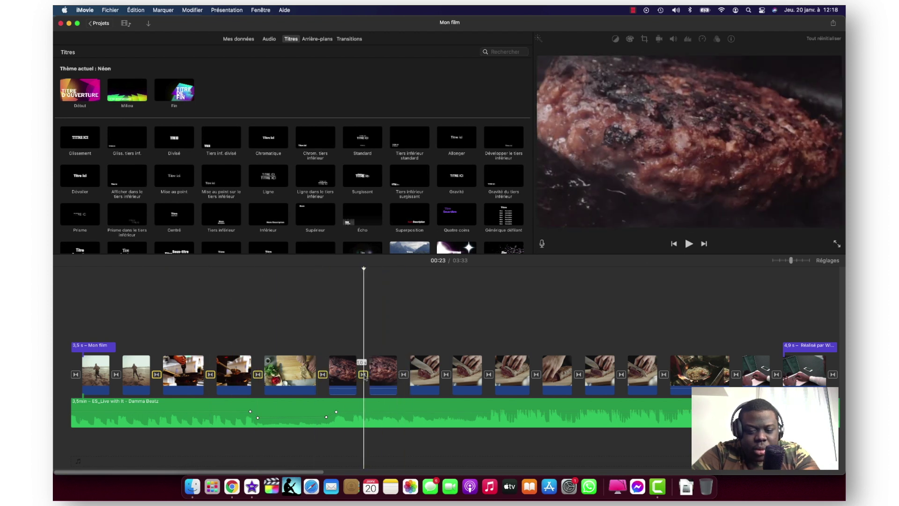
{"action": "left_click", "coordinate": [446, 374]}
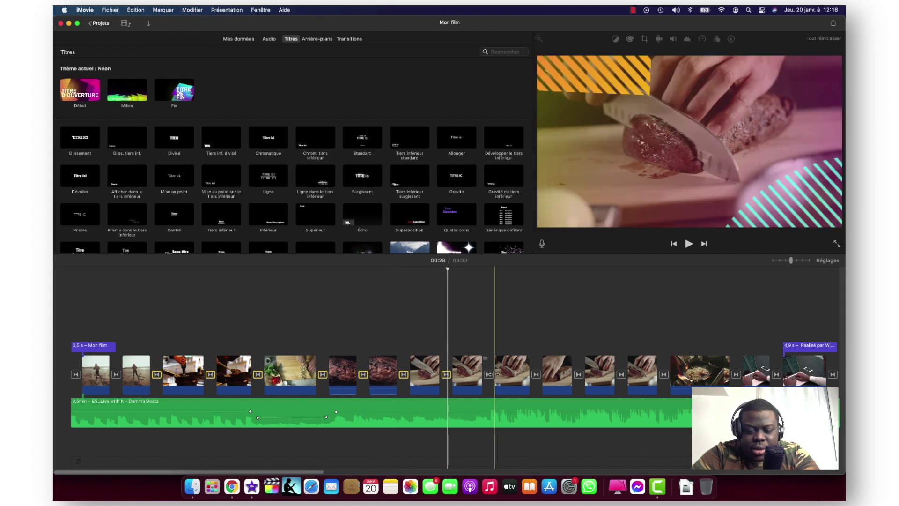
{"action": "left_click", "coordinate": [488, 374]}
{"action": "double_click", "coordinate": [536, 374]}
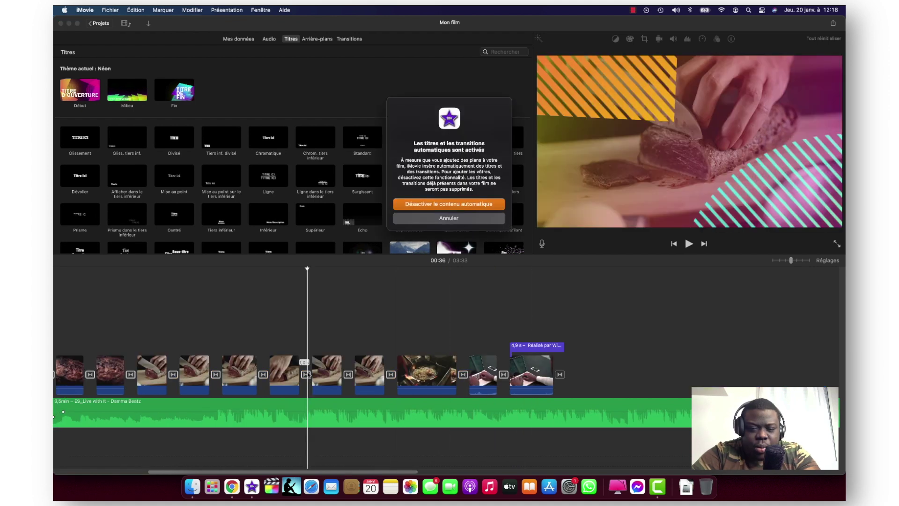
{"action": "left_click", "coordinate": [440, 204]}
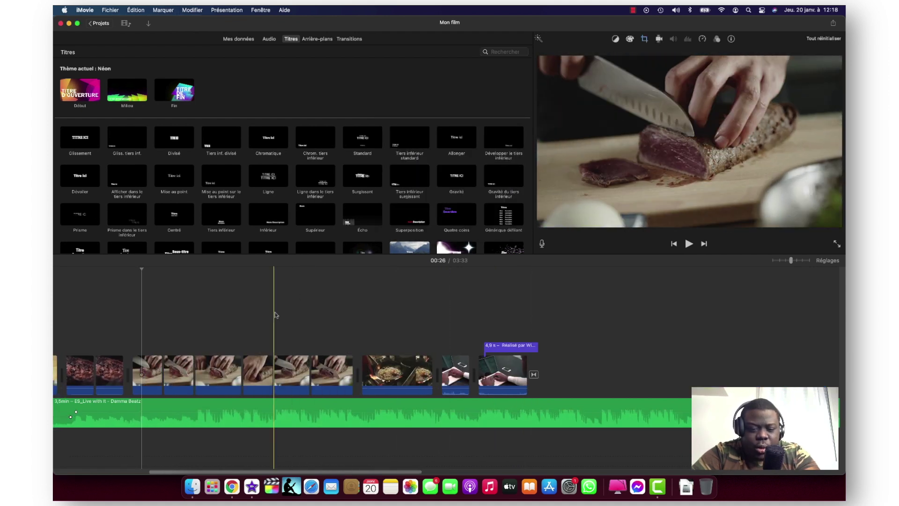
Play the themed opening title briefly from the start of the film.
{"action": "scroll", "coordinate": [275, 313], "scroll_direction": "left", "scroll_amount": 10}
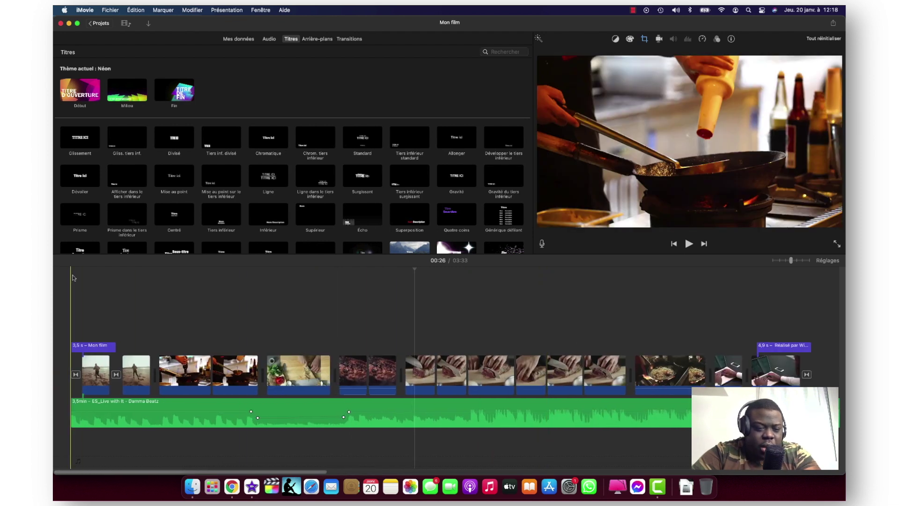
{"action": "left_click", "coordinate": [65, 269]}
{"action": "key", "text": "space"}
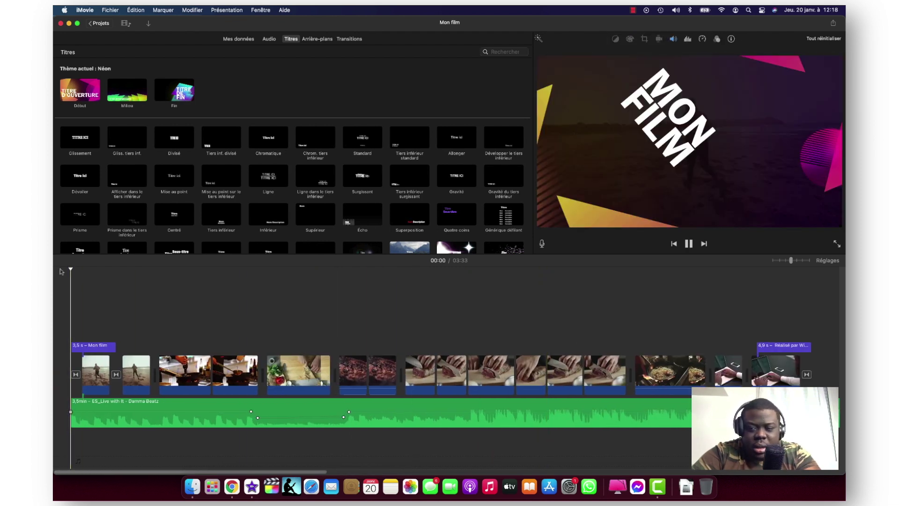
{"action": "key", "text": "space"}
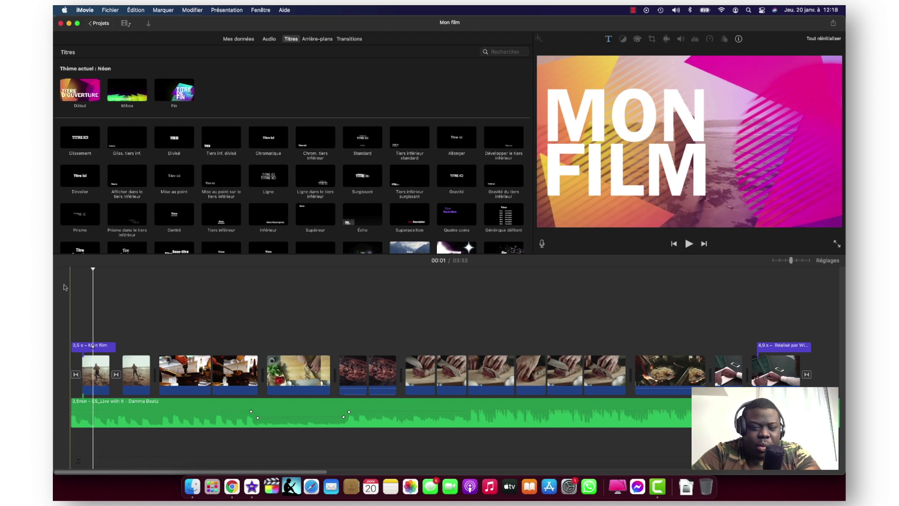
Replace the opening title text with "UNE JOURNÉE DANS MA VIE" and play the title from near the beginning.
{"action": "left_click", "coordinate": [81, 347]}
{"action": "double_click", "coordinate": [87, 346]}
{"action": "double_click", "coordinate": [558, 166]}
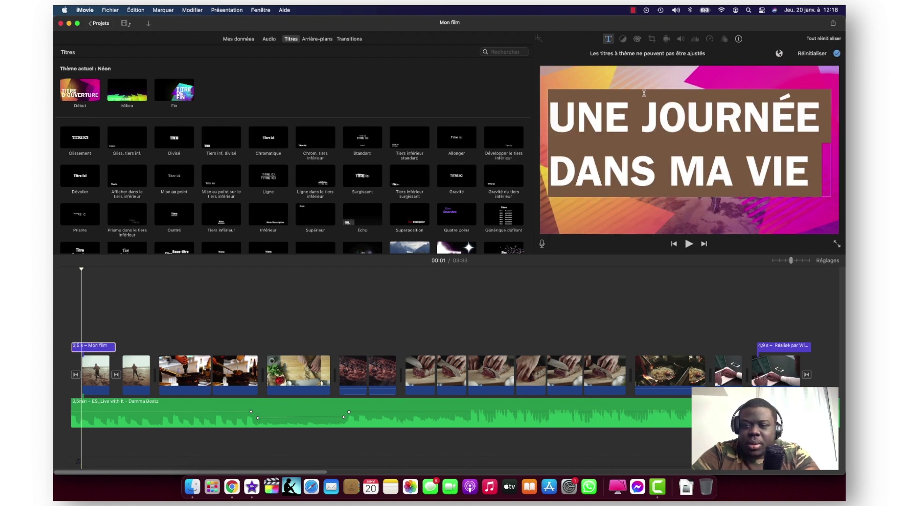
{"action": "left_click", "coordinate": [642, 103]}
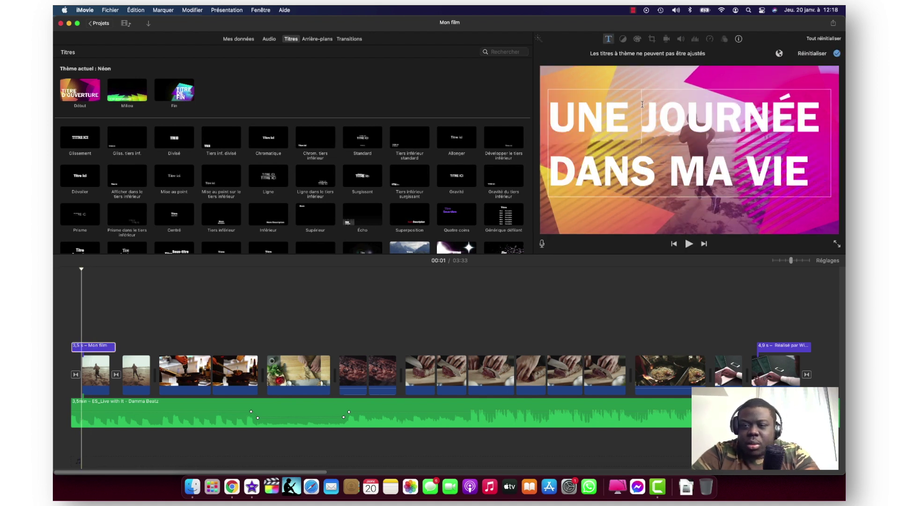
{"action": "triple_click", "coordinate": [635, 112]}
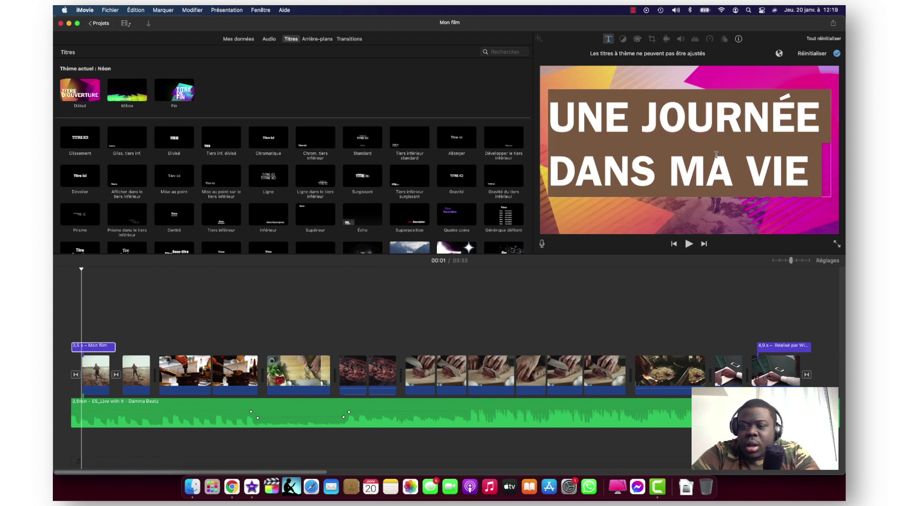
{"action": "left_click", "coordinate": [663, 204]}
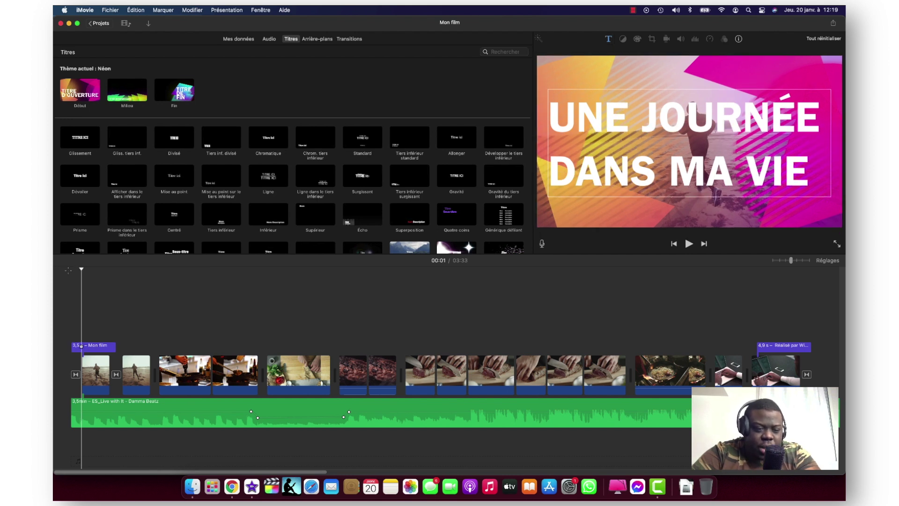
{"action": "left_click_drag", "start_coordinate": [81, 270], "coordinate": [74, 272]}
{"action": "key", "text": "space"}
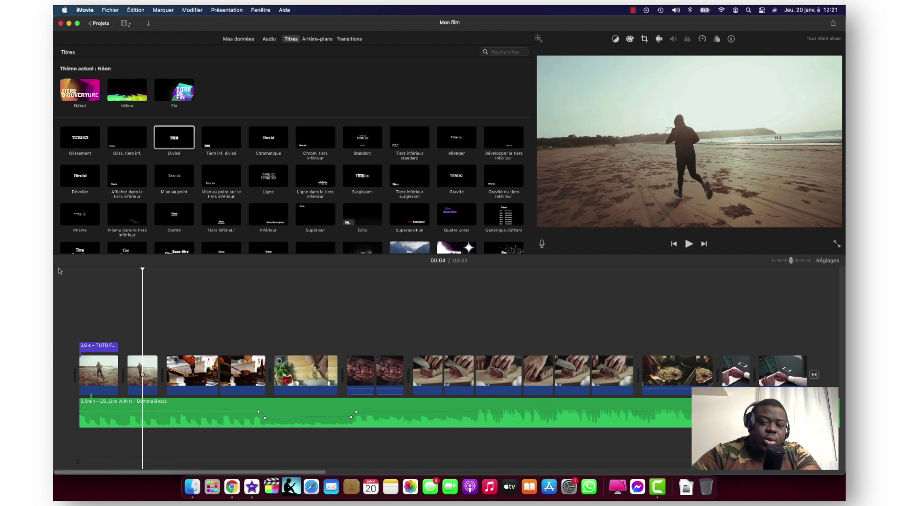
Browse the available title styles and play the film briefly from 00:03.
{"action": "scroll", "coordinate": [279, 209], "scroll_direction": "down", "scroll_amount": 3}
{"action": "scroll", "coordinate": [280, 209], "scroll_direction": "up", "scroll_amount": 2}
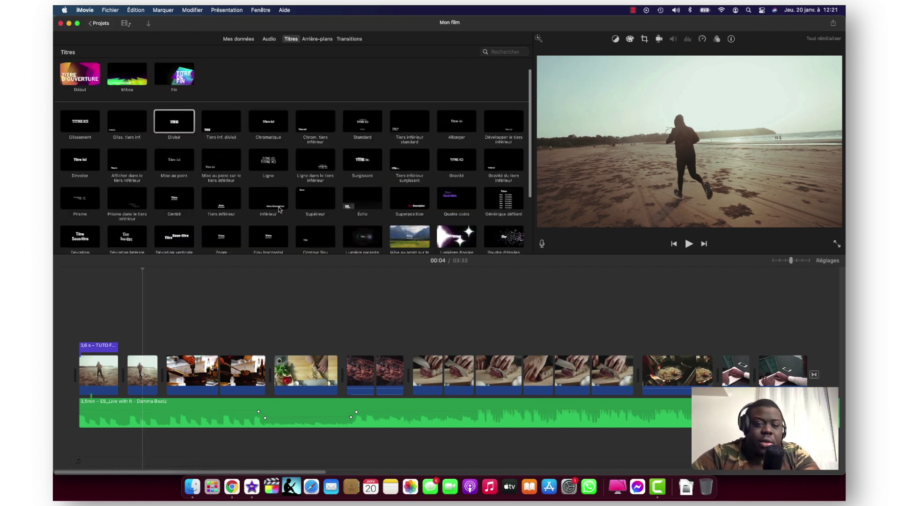
{"action": "scroll", "coordinate": [279, 210], "scroll_direction": "down", "scroll_amount": 5}
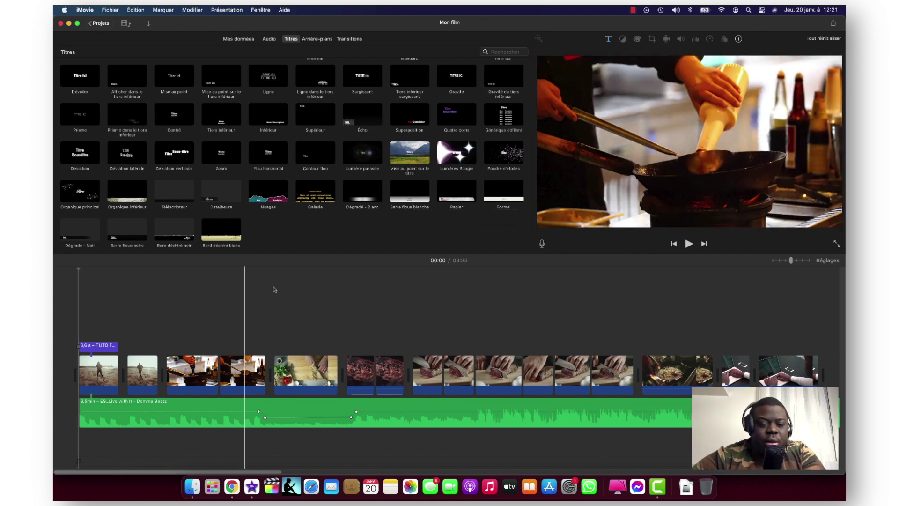
{"action": "left_click", "coordinate": [129, 292]}
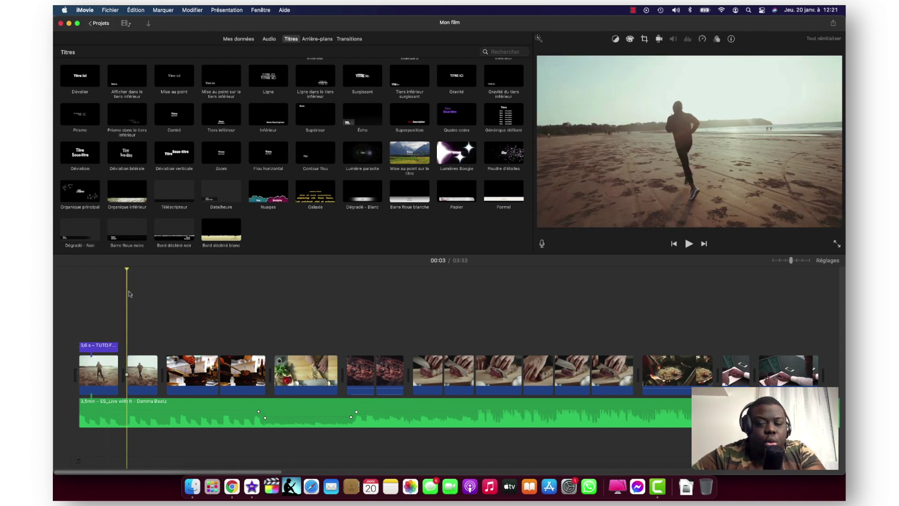
{"action": "key", "text": "space"}
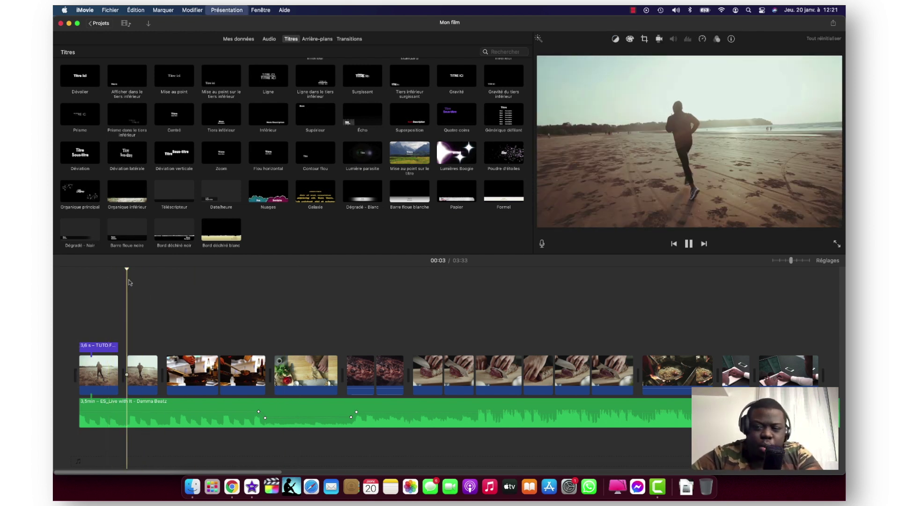
{"action": "key", "text": "space"}
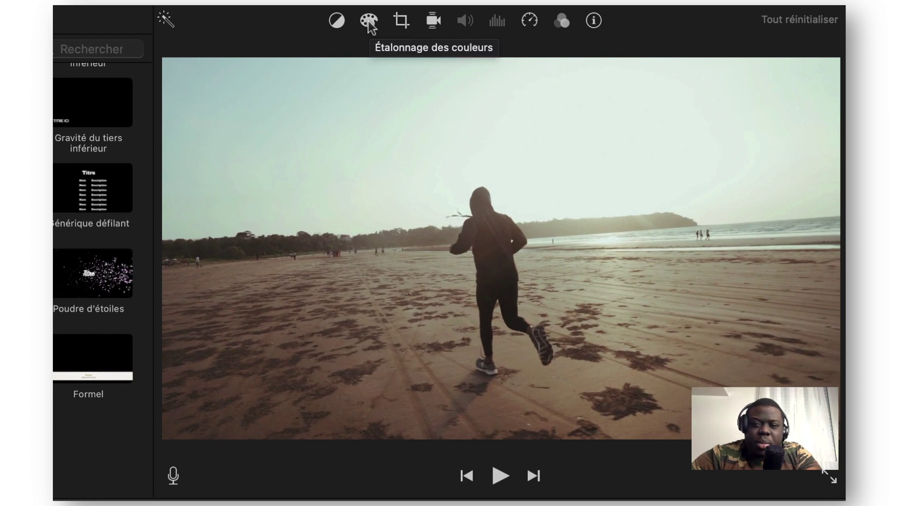
Adjust the beach running clip's white balance by sampling the sand, the sky and finally the runner's dark clothing.
{"action": "left_click", "coordinate": [335, 21]}
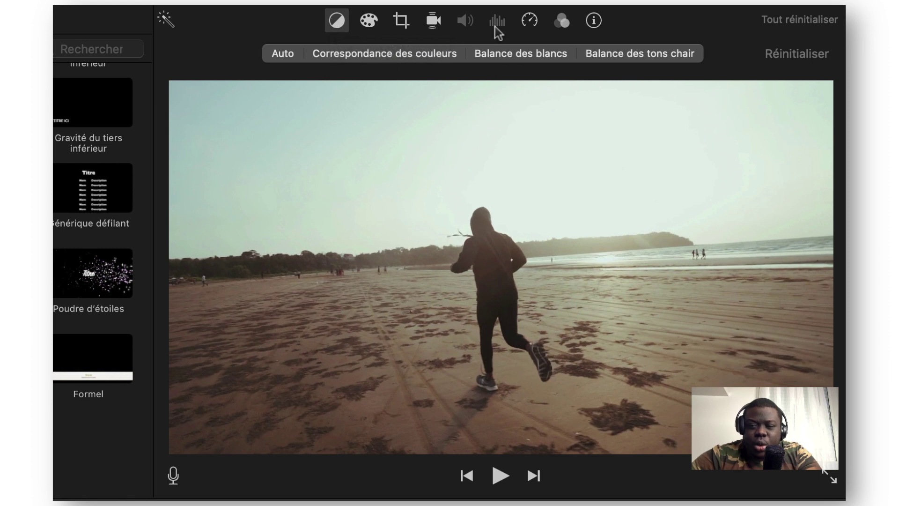
{"action": "left_click", "coordinate": [522, 53]}
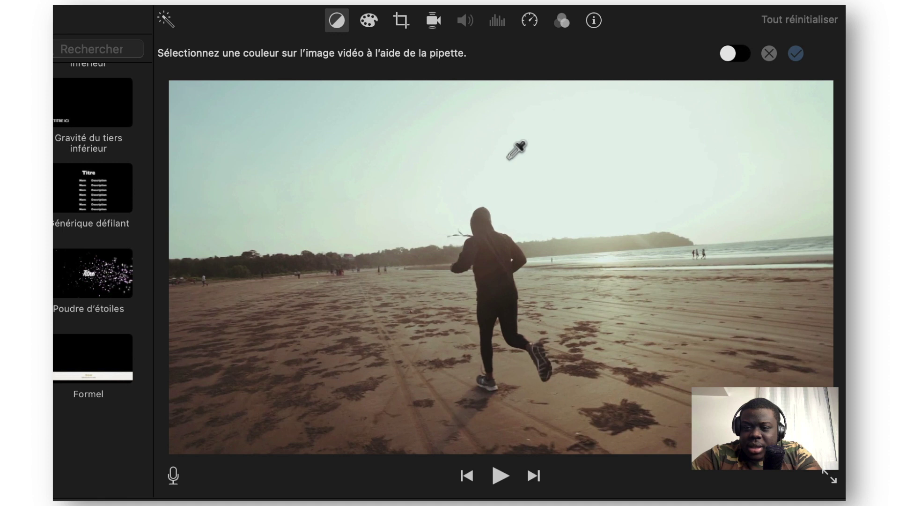
{"action": "left_click", "coordinate": [397, 412]}
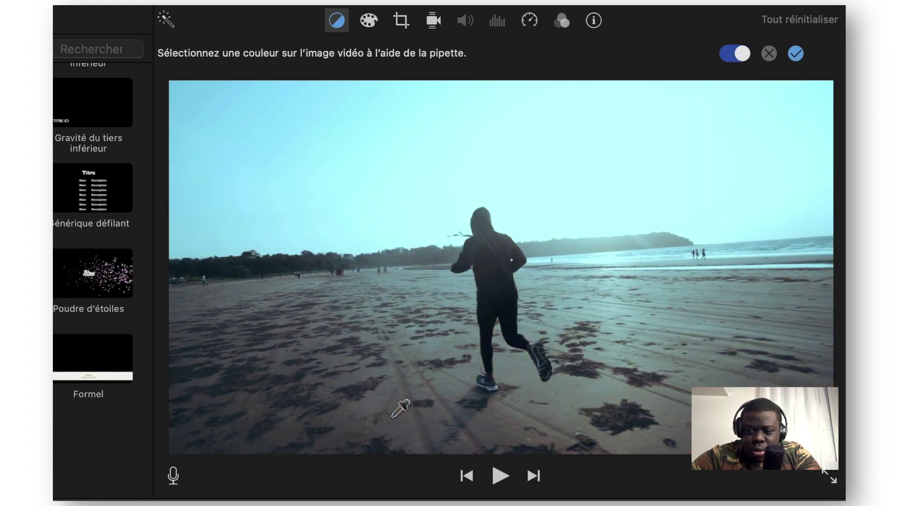
{"action": "left_click", "coordinate": [761, 139]}
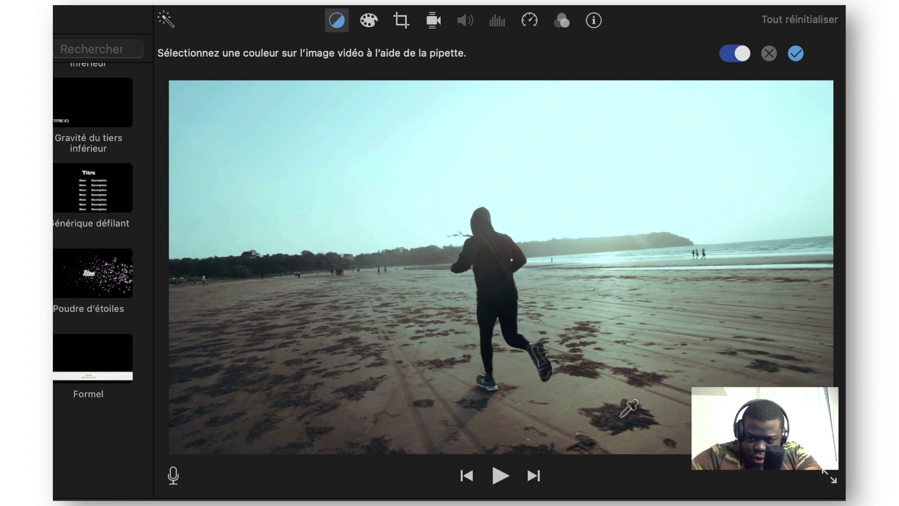
{"action": "left_click", "coordinate": [557, 398]}
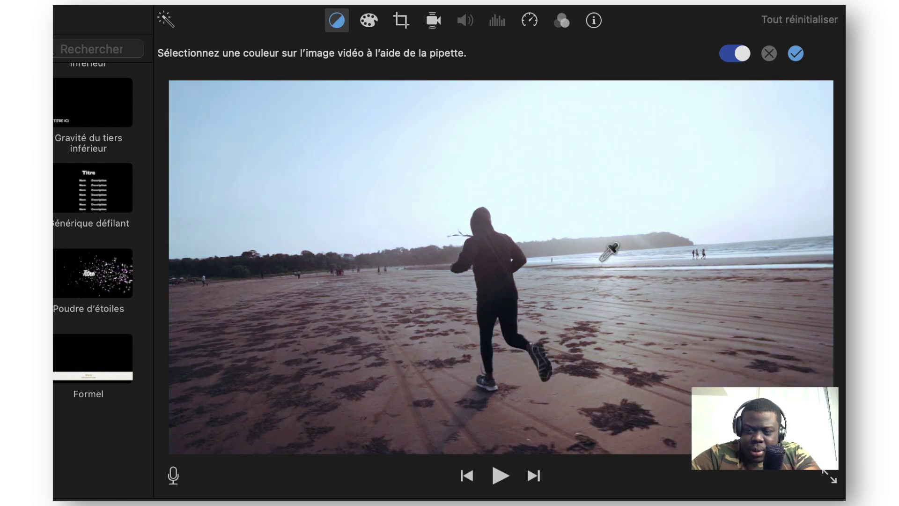
{"action": "left_click", "coordinate": [491, 326]}
Try adjusting the beach running clip's highlights, contrast, brightness and shadows with colour correction, lowering the highlights most.
{"action": "left_click", "coordinate": [369, 19]}
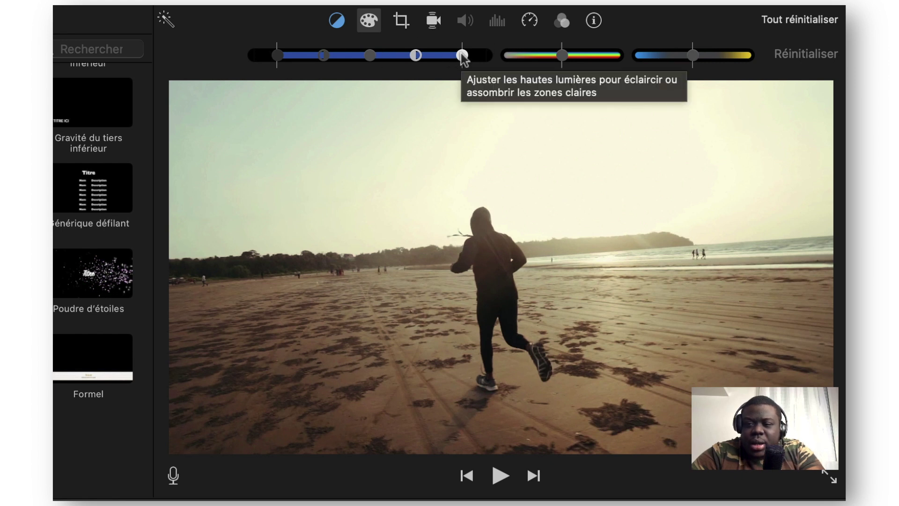
{"action": "mouse_move", "coordinate": [461, 54]}
{"action": "left_mouse_down"}
{"action": "mouse_move", "coordinate": [418, 55]}
{"action": "mouse_move", "coordinate": [460, 54]}
{"action": "left_mouse_up"}
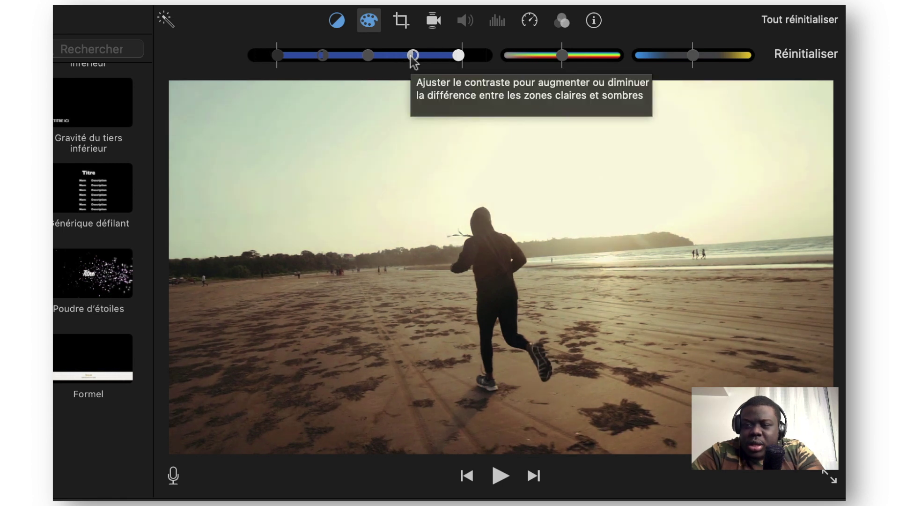
{"action": "mouse_move", "coordinate": [413, 55]}
{"action": "left_mouse_down"}
{"action": "mouse_move", "coordinate": [398, 56]}
{"action": "mouse_move", "coordinate": [411, 55]}
{"action": "left_mouse_up"}
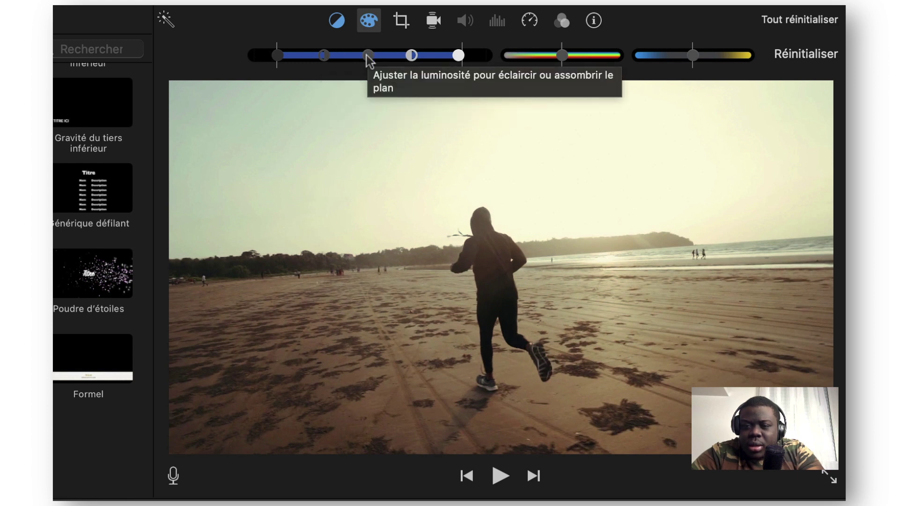
{"action": "mouse_move", "coordinate": [368, 55]}
{"action": "left_mouse_down"}
{"action": "mouse_move", "coordinate": [353, 55]}
{"action": "mouse_move", "coordinate": [378, 55]}
{"action": "mouse_move", "coordinate": [349, 55]}
{"action": "mouse_move", "coordinate": [367, 55]}
{"action": "left_mouse_up"}
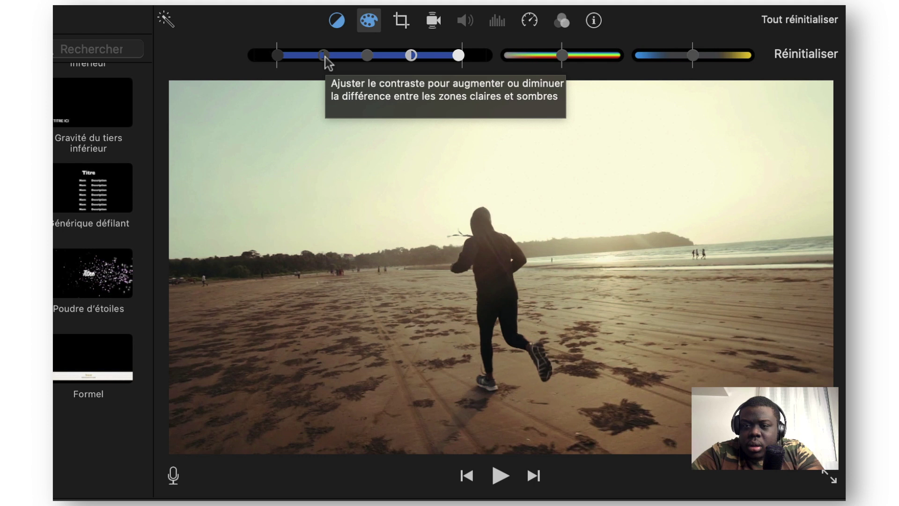
{"action": "mouse_move", "coordinate": [325, 57]}
{"action": "left_mouse_down"}
{"action": "mouse_move", "coordinate": [315, 57]}
{"action": "mouse_move", "coordinate": [325, 57]}
{"action": "left_mouse_up"}
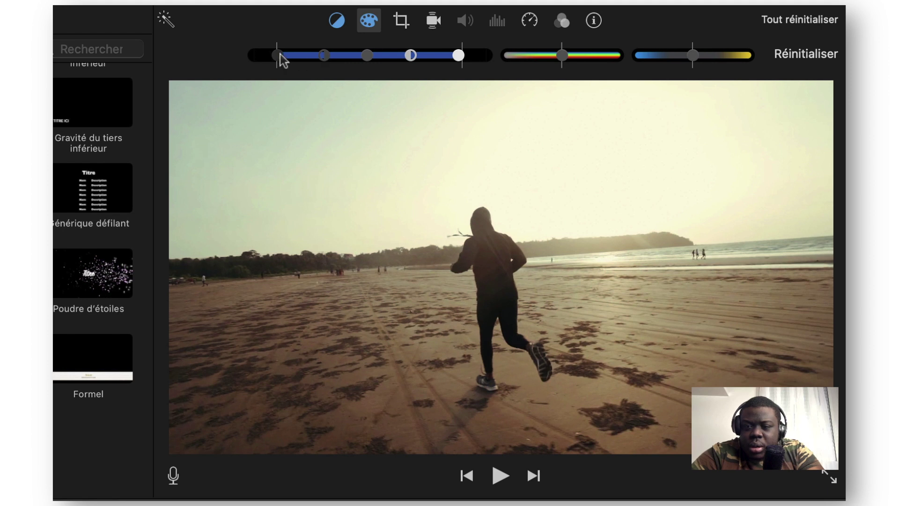
{"action": "mouse_move", "coordinate": [279, 54]}
{"action": "left_mouse_down"}
{"action": "mouse_move", "coordinate": [251, 56]}
{"action": "mouse_move", "coordinate": [293, 55]}
{"action": "mouse_move", "coordinate": [278, 54]}
{"action": "left_mouse_up"}
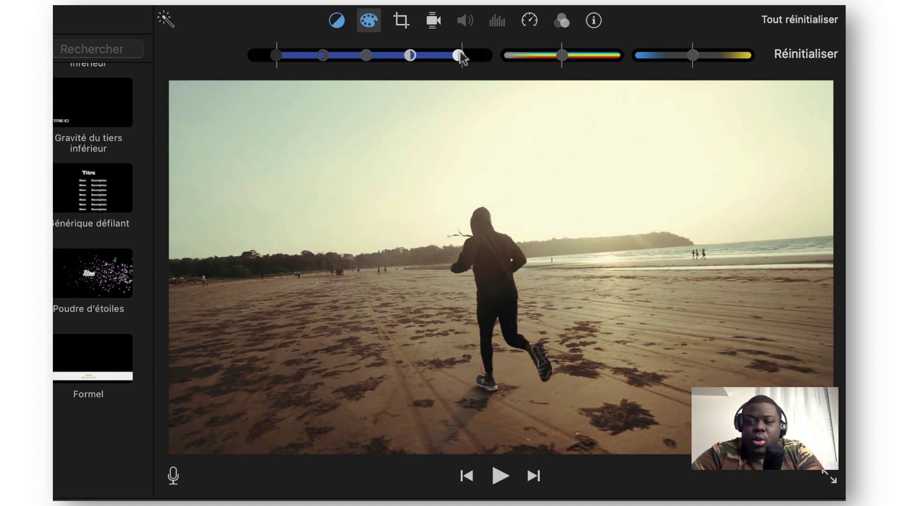
{"action": "left_click_drag", "start_coordinate": [457, 55], "coordinate": [434, 55]}
{"action": "mouse_move", "coordinate": [280, 60]}
{"action": "left_mouse_down"}
{"action": "mouse_move", "coordinate": [271, 60]}
{"action": "mouse_move", "coordinate": [280, 58]}
{"action": "left_mouse_up"}
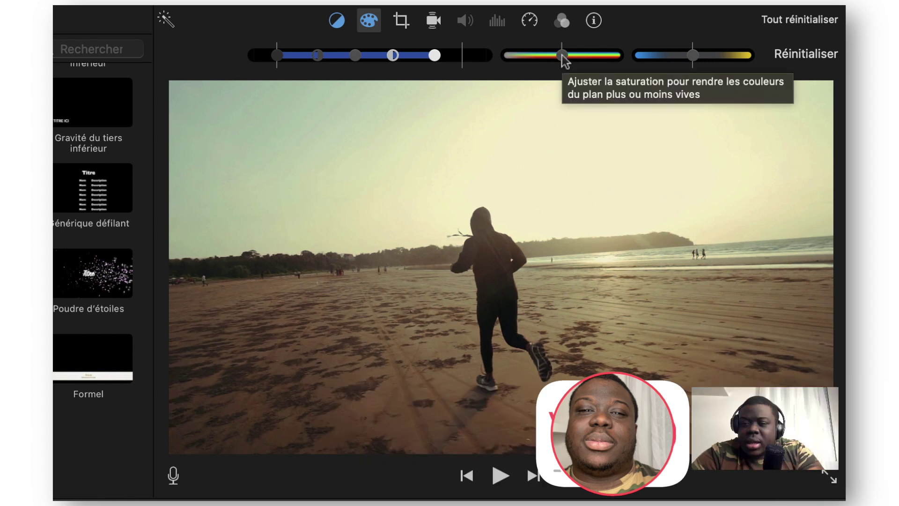
Try strong and weak saturation and cooler and warmer colour temperature on the beach running clip, leaving both near neutral.
{"action": "left_click_drag", "start_coordinate": [562, 55], "coordinate": [611, 54]}
{"action": "left_click_drag", "start_coordinate": [503, 58], "coordinate": [552, 50]}
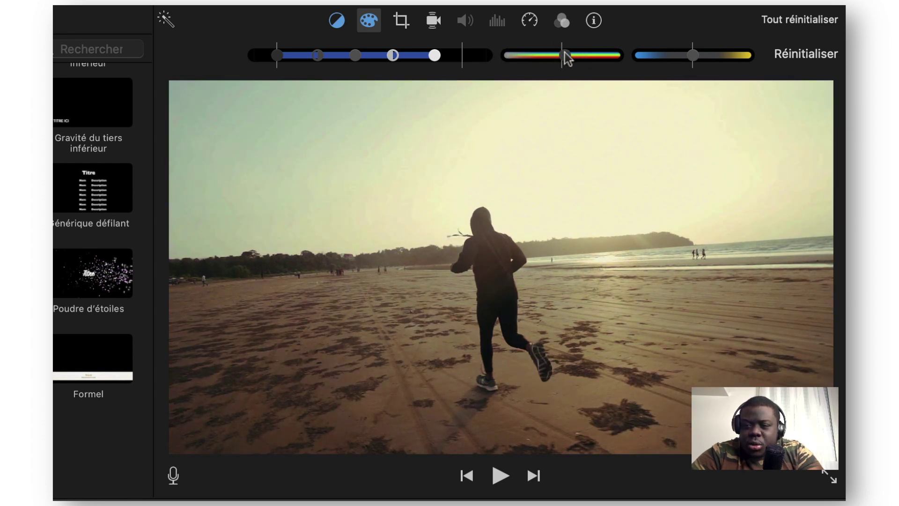
{"action": "left_click", "coordinate": [696, 54]}
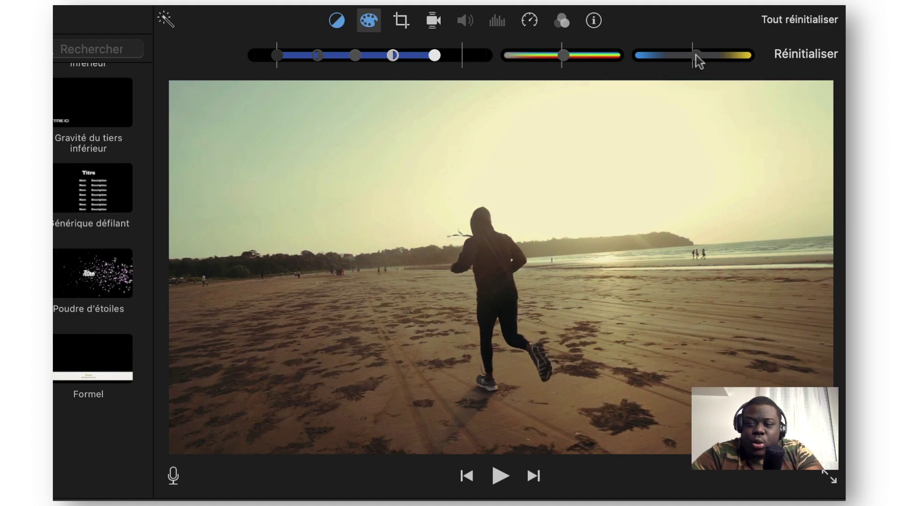
{"action": "left_click_drag", "start_coordinate": [641, 57], "coordinate": [690, 55]}
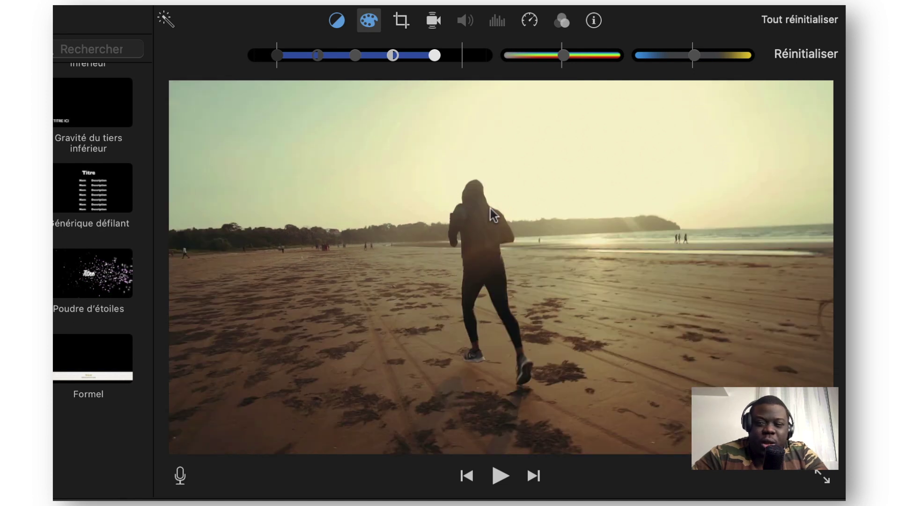
Reset the colour correction and all other adjustments on the beach running clip and play it briefly.
{"action": "left_click", "coordinate": [787, 55]}
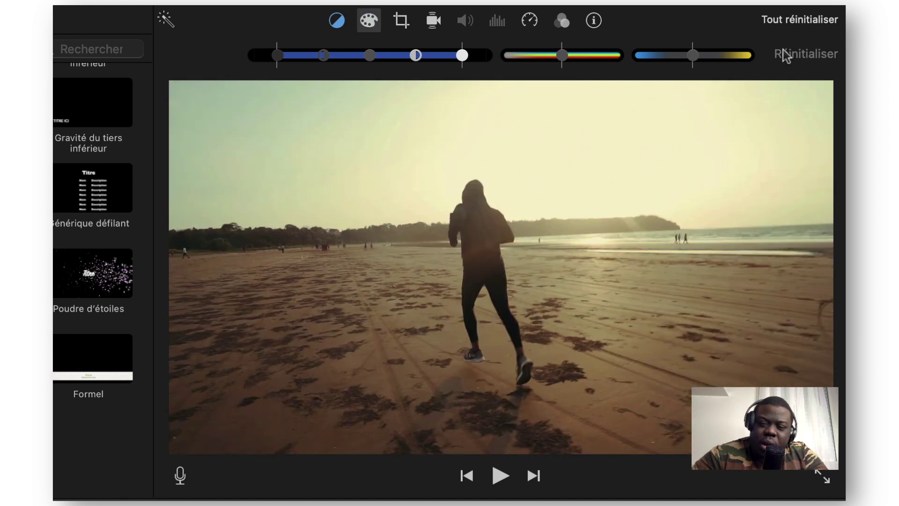
{"action": "left_click", "coordinate": [777, 19]}
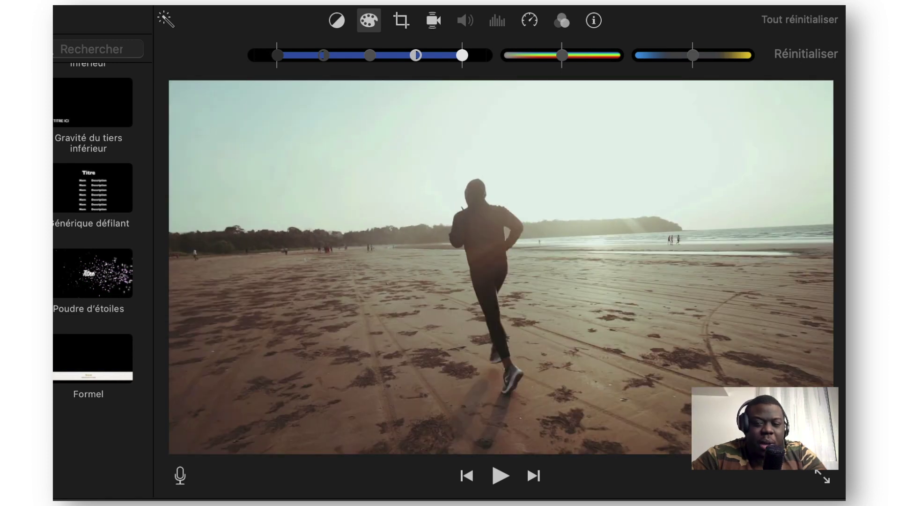
{"action": "key", "text": "space"}
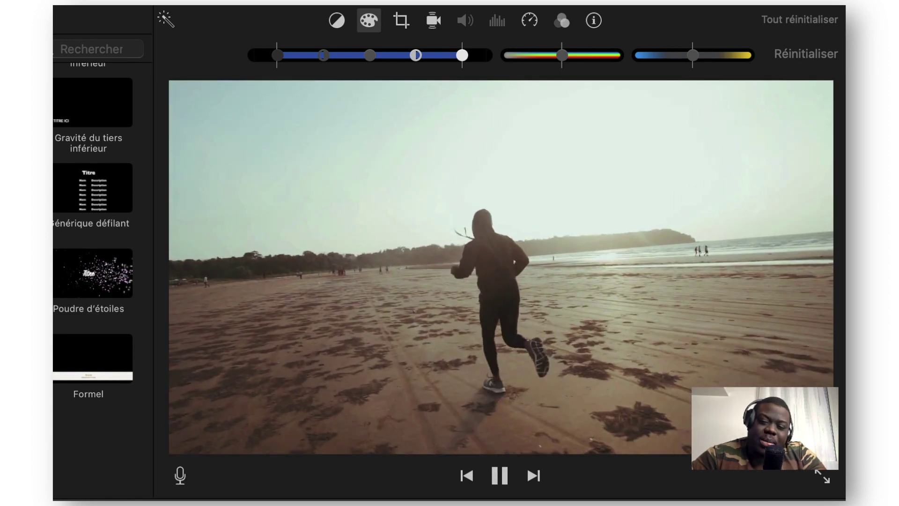
{"action": "key", "text": "space"}
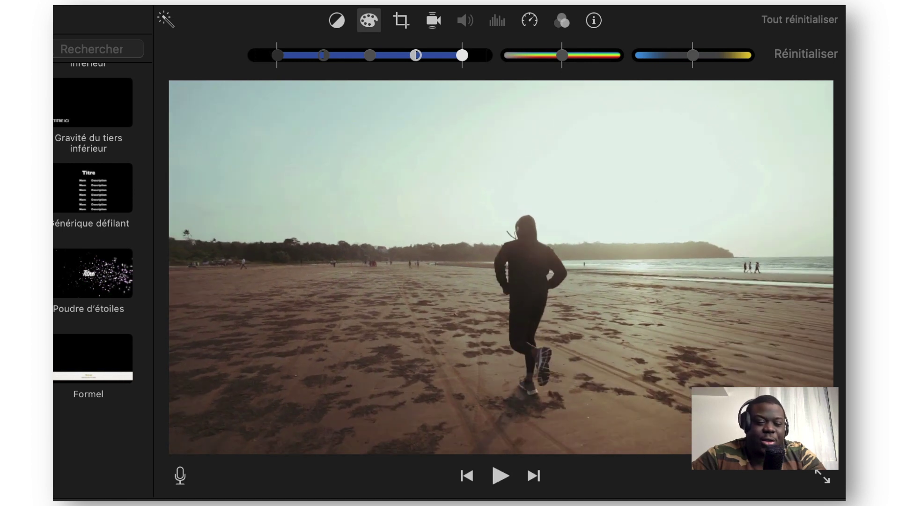
{"action": "key", "text": "space"}
{"action": "key", "text": "space"}
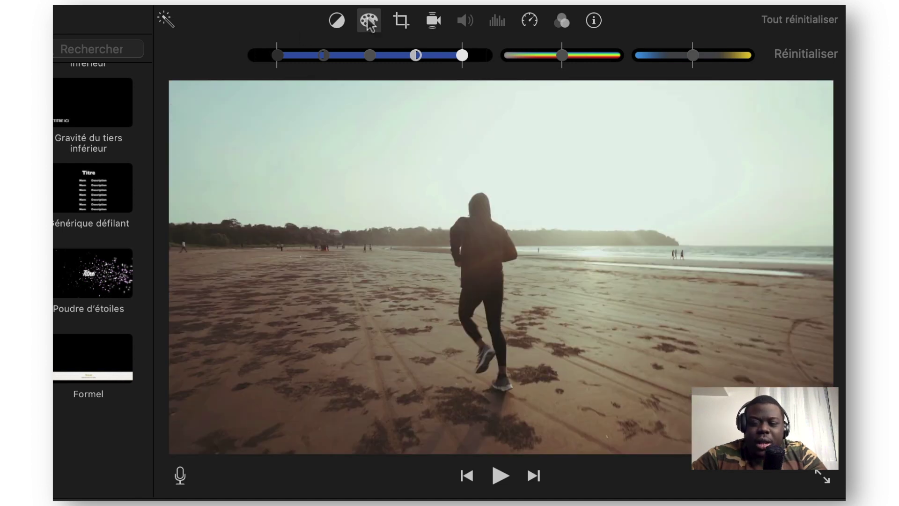
Enable shaky video stabilisation at 33 % on the beach running clip and play the stabilised footage.
{"action": "left_click", "coordinate": [433, 21]}
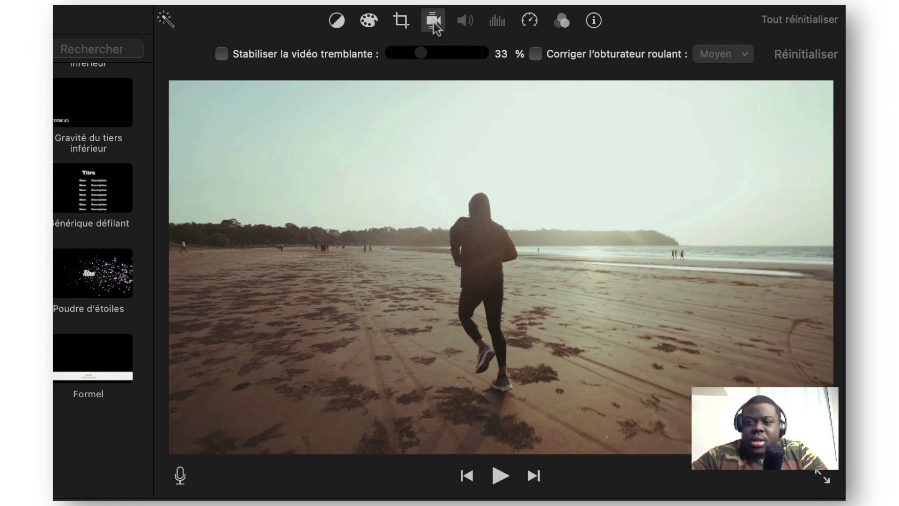
{"action": "left_click", "coordinate": [221, 54]}
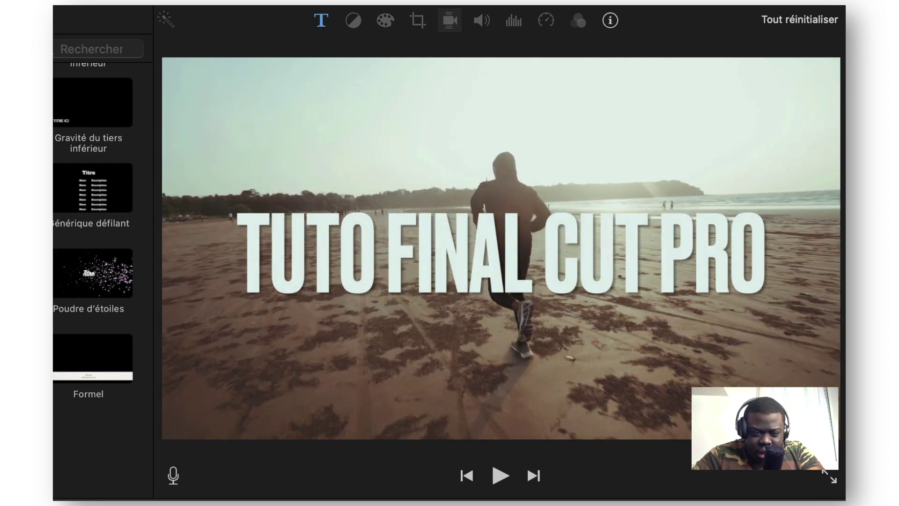
{"action": "key", "text": "space"}
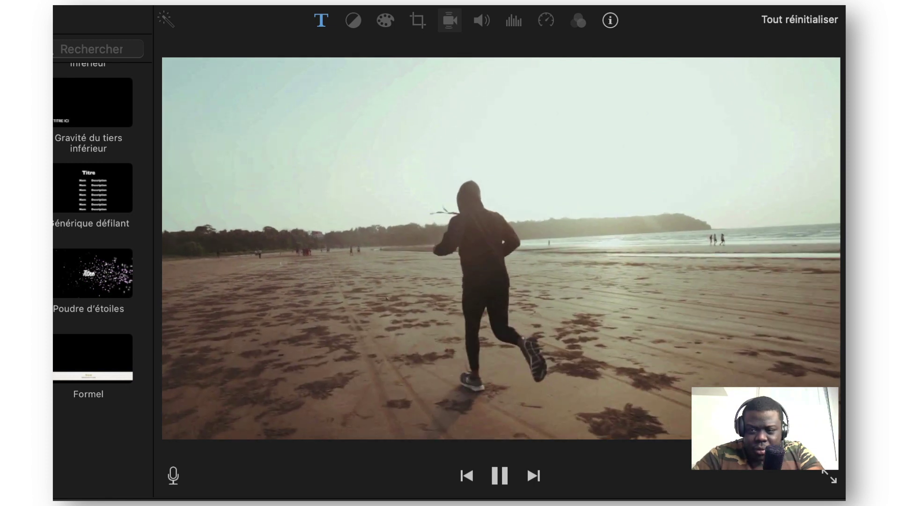
{"action": "key", "text": "space"}
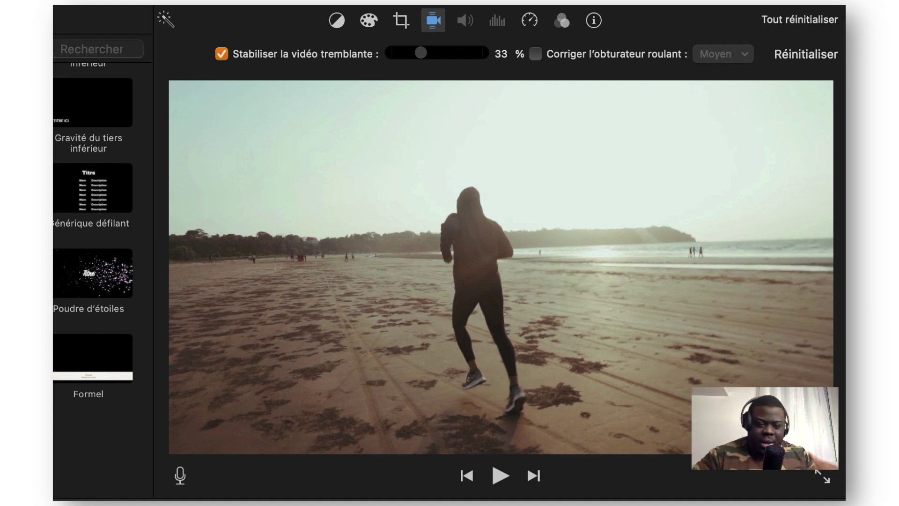
{"action": "key", "text": "space"}
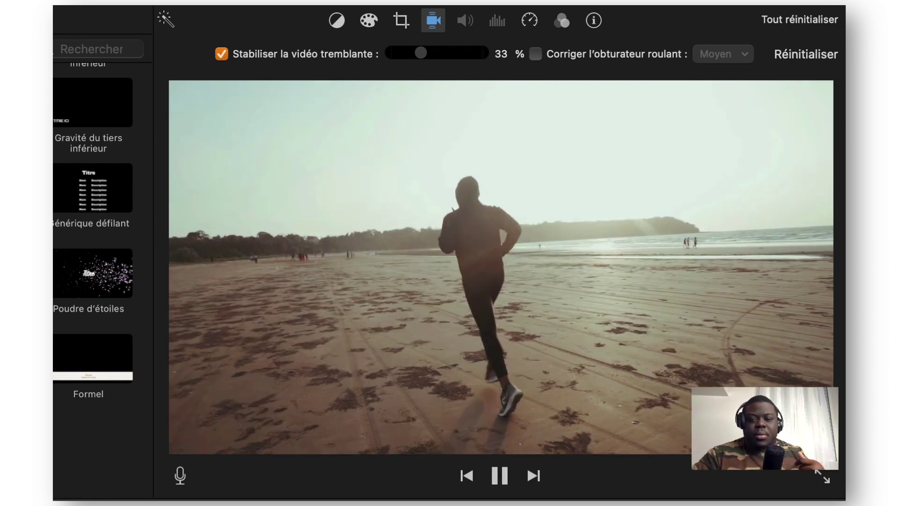
{"action": "key", "text": "space"}
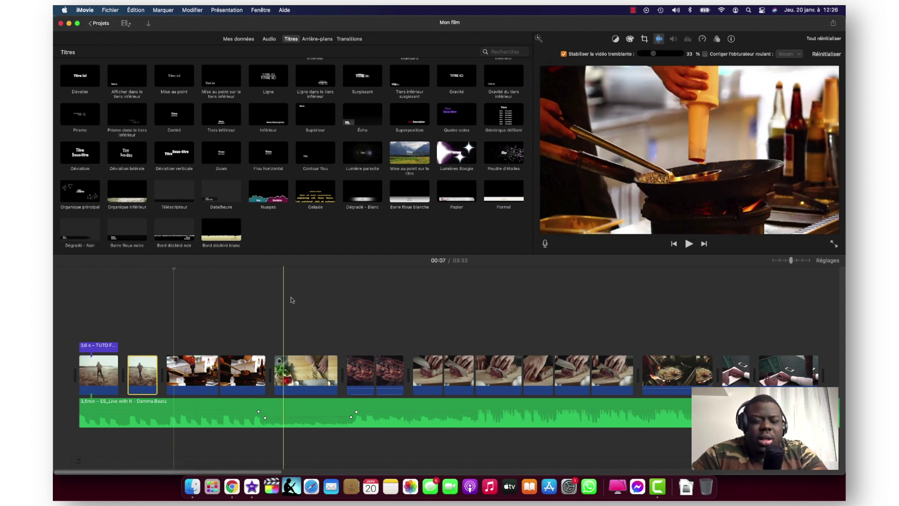
Add a Fondu enchaîné transition between the second beach running clip and the first cooking clip and play it.
{"action": "left_click", "coordinate": [349, 38]}
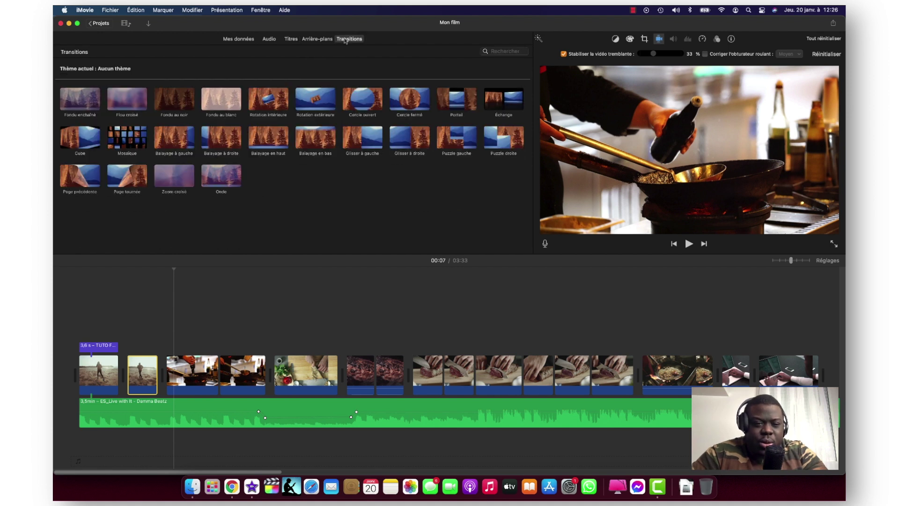
{"action": "left_click", "coordinate": [80, 101]}
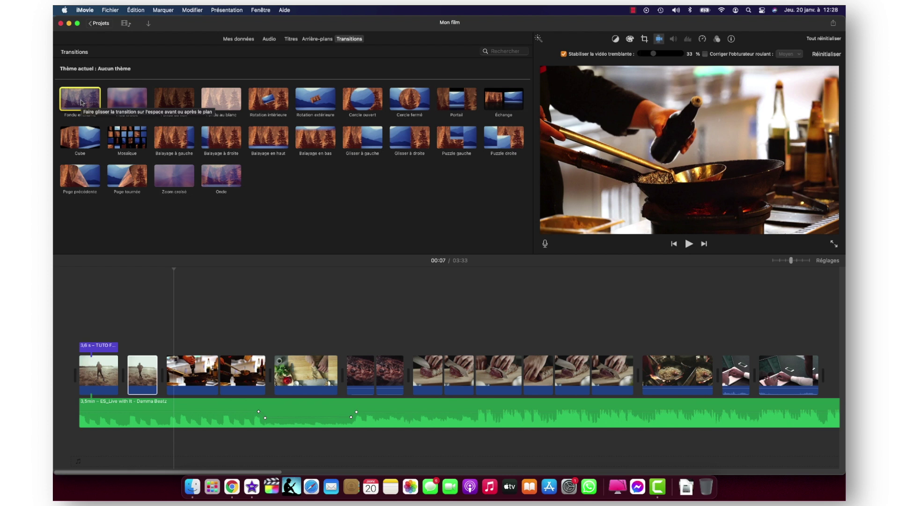
{"action": "left_click_drag", "start_coordinate": [81, 104], "coordinate": [124, 381]}
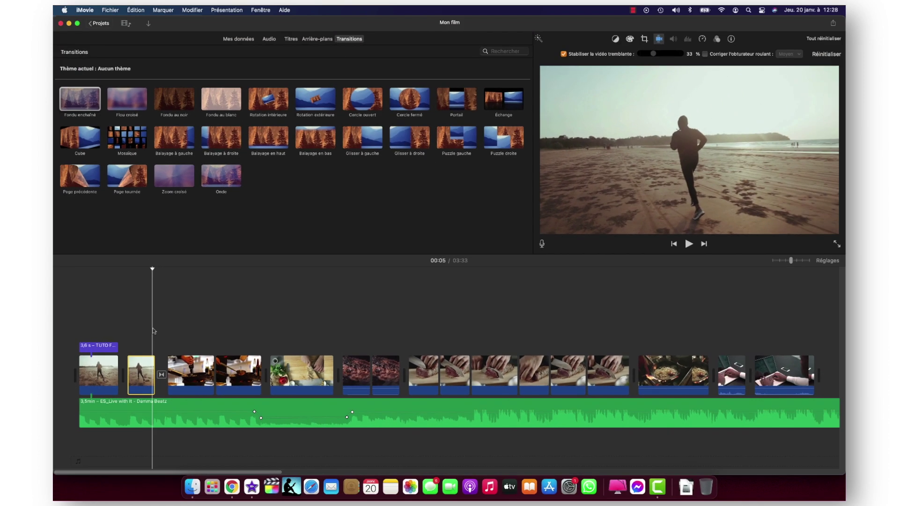
{"action": "key", "text": "space"}
{"action": "key", "text": "space"}
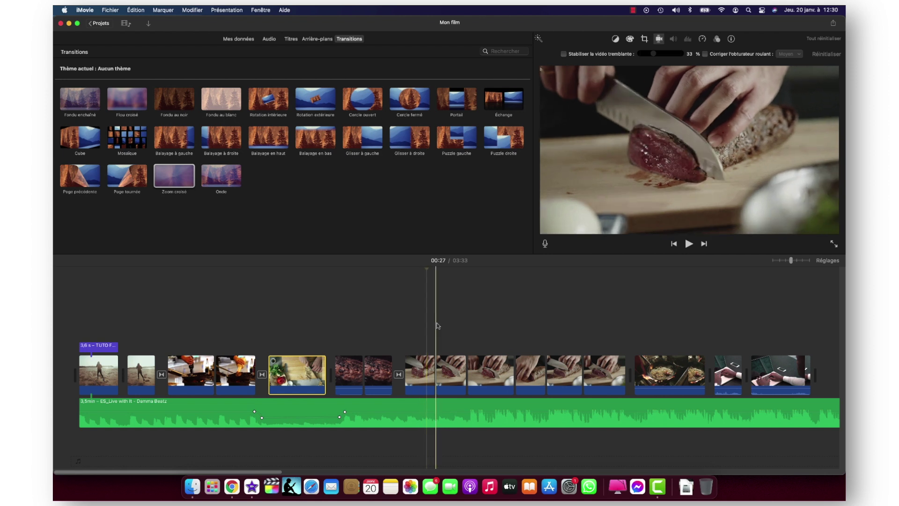
Compare the Adapter and Ken Burns styles on the second meat-slicing clip and set its crop style to Recadrer pour remplir.
{"action": "left_click", "coordinate": [413, 357]}
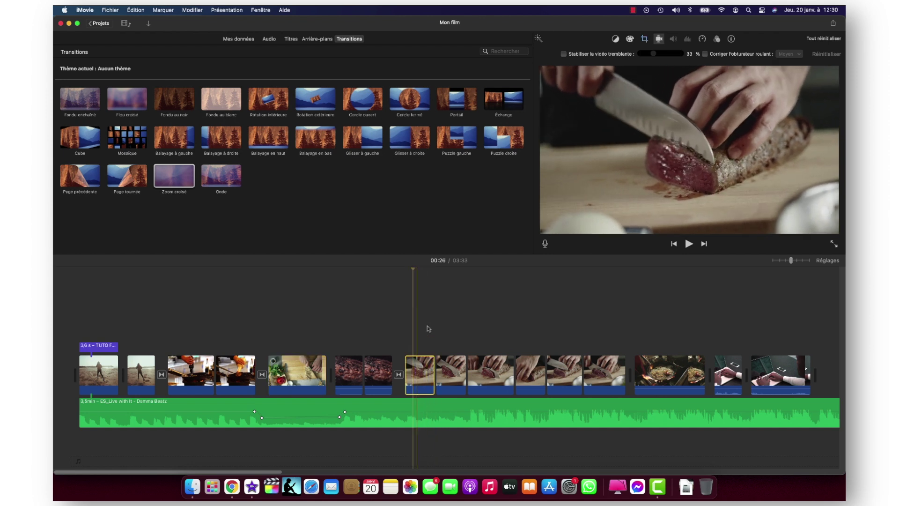
{"action": "left_click", "coordinate": [445, 363]}
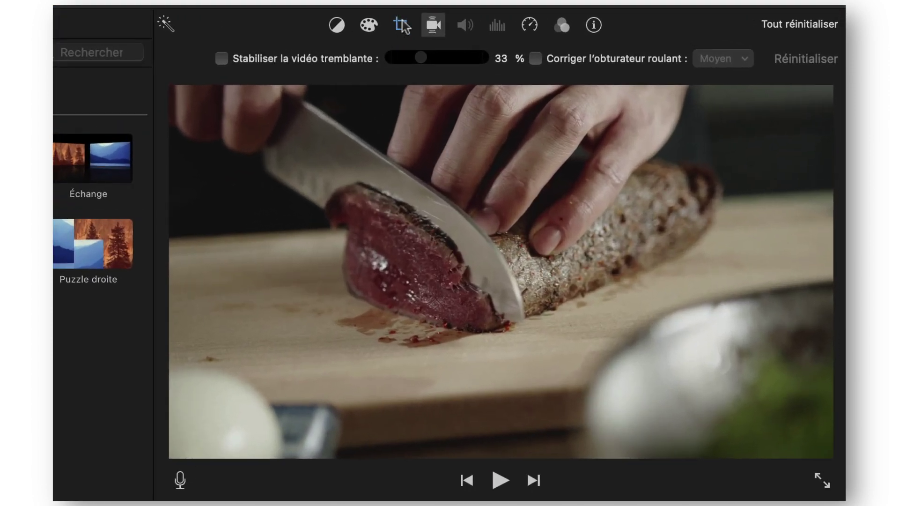
{"action": "left_click", "coordinate": [399, 28]}
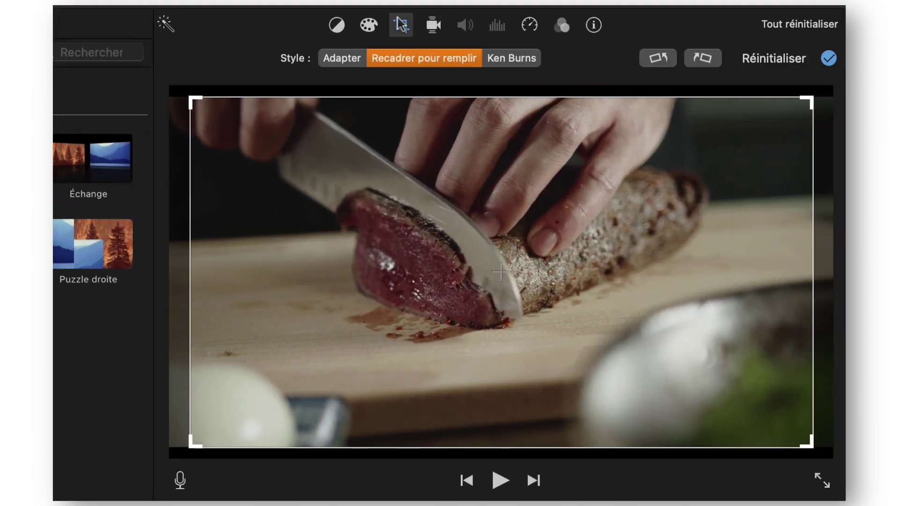
{"action": "left_click", "coordinate": [341, 58]}
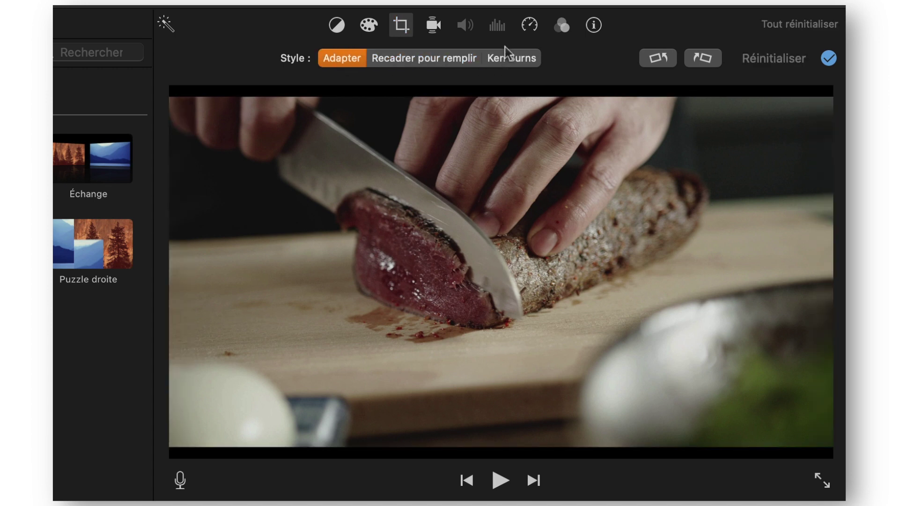
{"action": "left_click", "coordinate": [506, 59]}
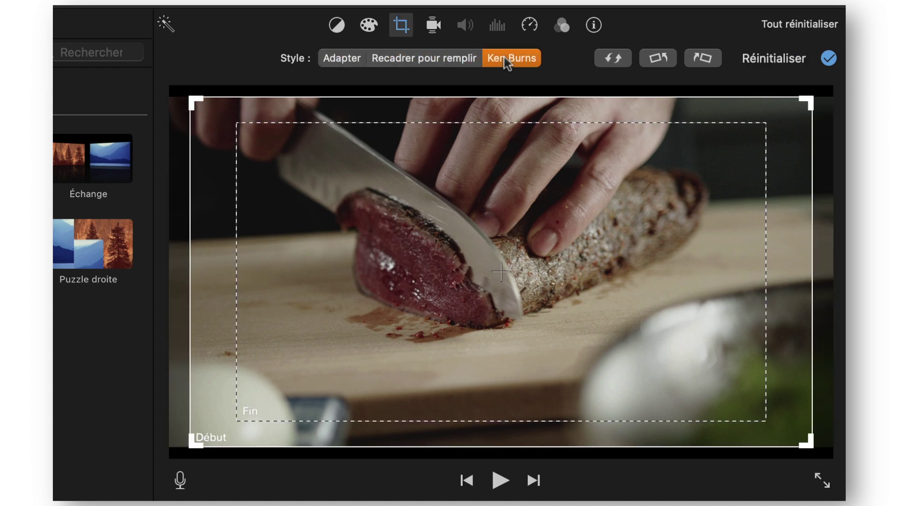
{"action": "left_click", "coordinate": [415, 59]}
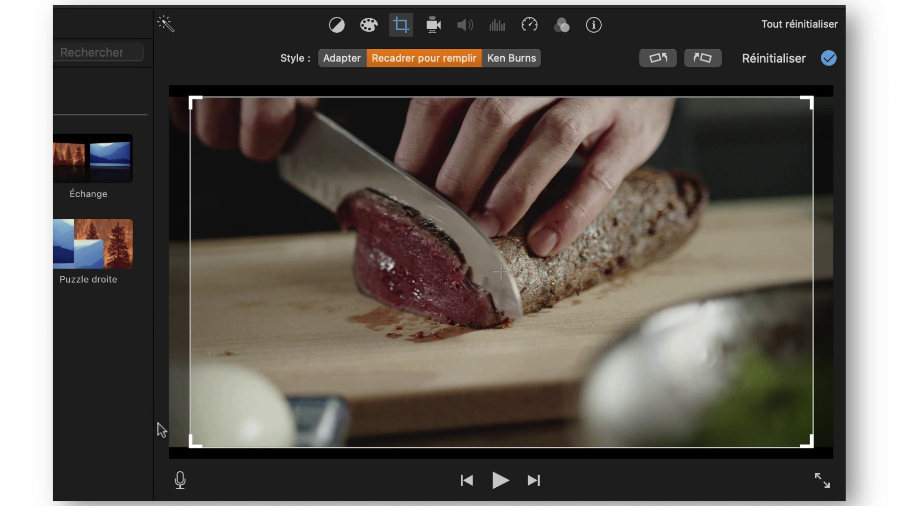
Tighten the crop frame around the meat and hands, centre it on the knife, apply the crop and play the clip.
{"action": "left_click_drag", "start_coordinate": [213, 433], "coordinate": [328, 391]}
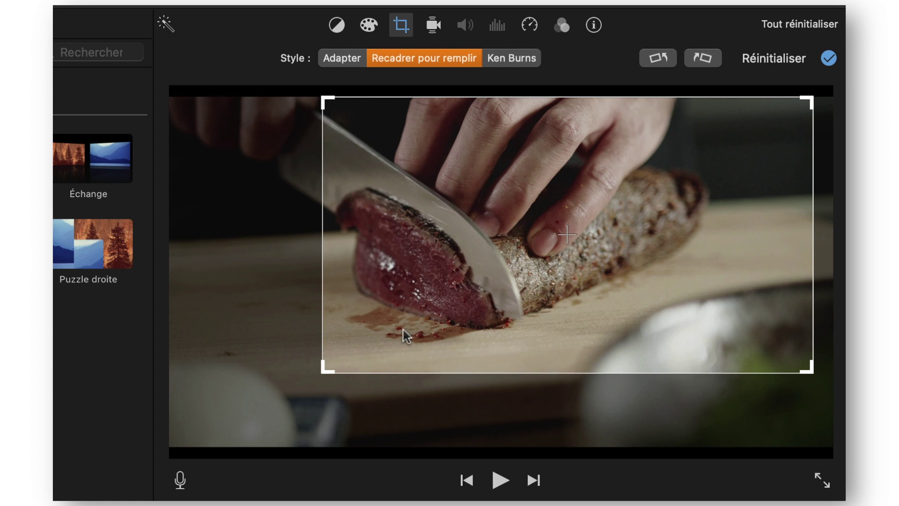
{"action": "left_click_drag", "start_coordinate": [473, 296], "coordinate": [430, 296]}
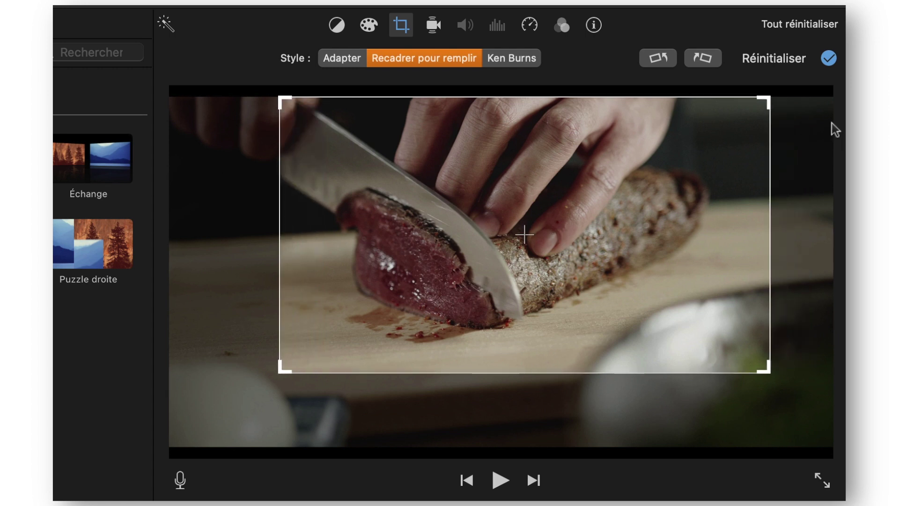
{"action": "left_click", "coordinate": [828, 58]}
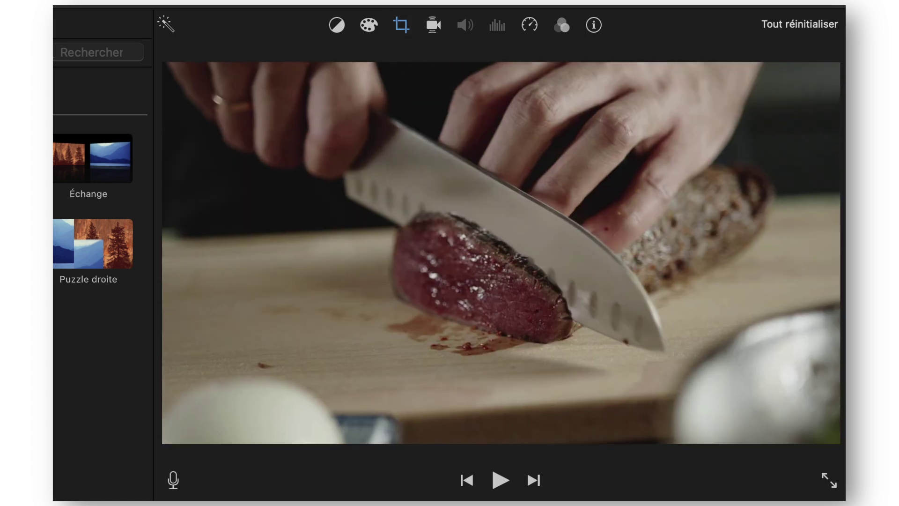
{"action": "key", "text": "space"}
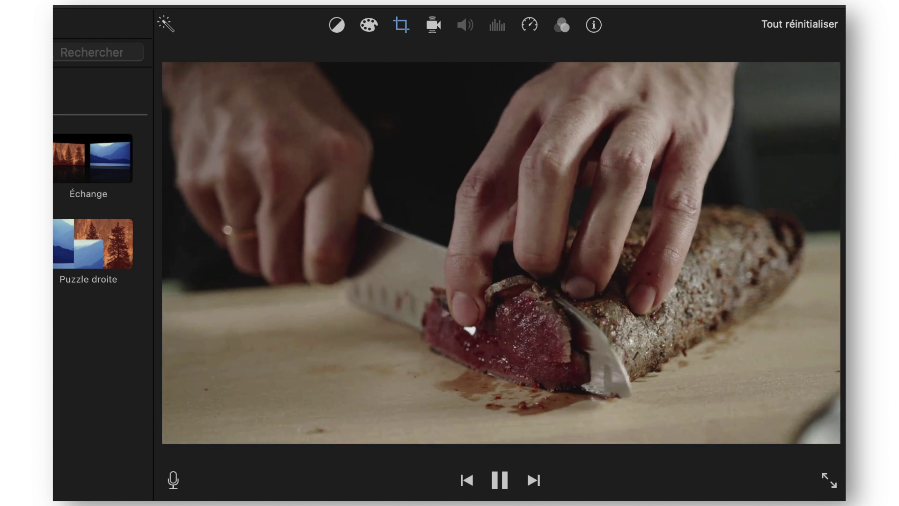
Switch the second meat-slicing clip to Ken Burns, tighten the Fin frame around the meat and the hand holding it, apply it and play the clip.
{"action": "key", "text": "space"}
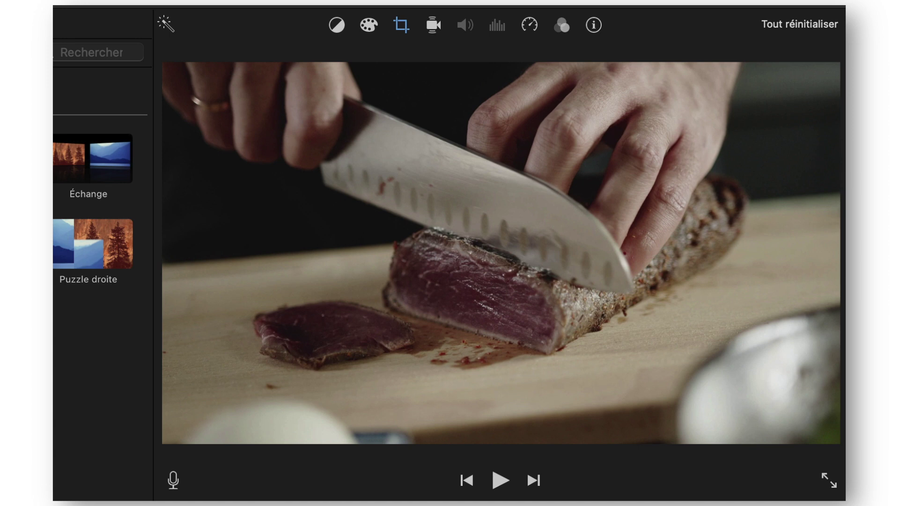
{"action": "left_click", "coordinate": [406, 27]}
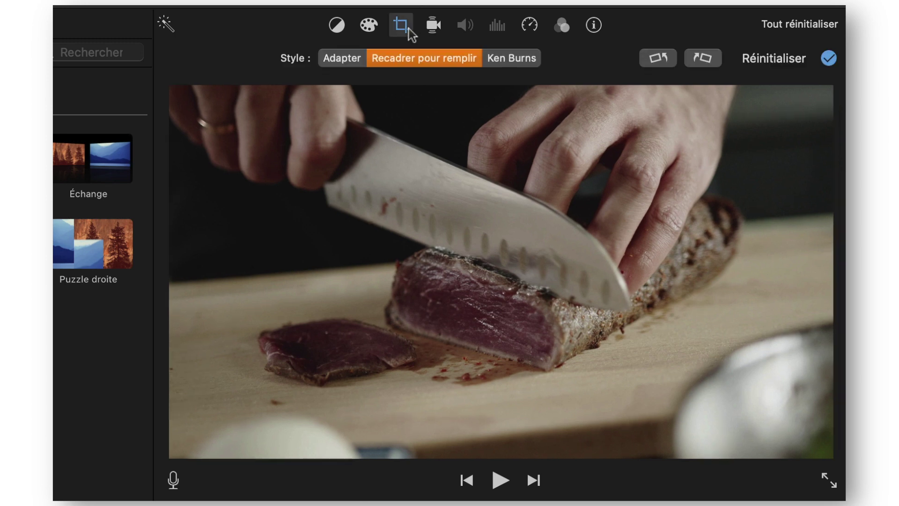
{"action": "left_click", "coordinate": [499, 64]}
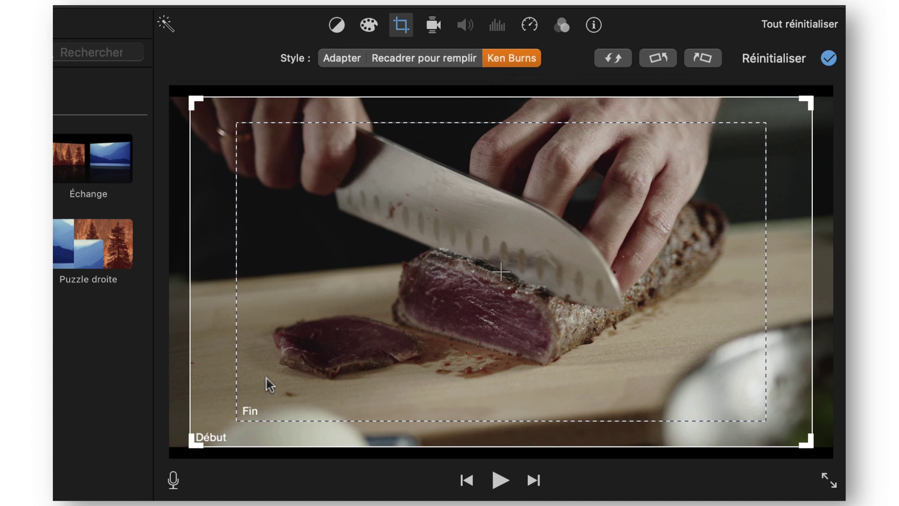
{"action": "left_click", "coordinate": [289, 375]}
{"action": "left_click_drag", "start_coordinate": [242, 420], "coordinate": [327, 393]}
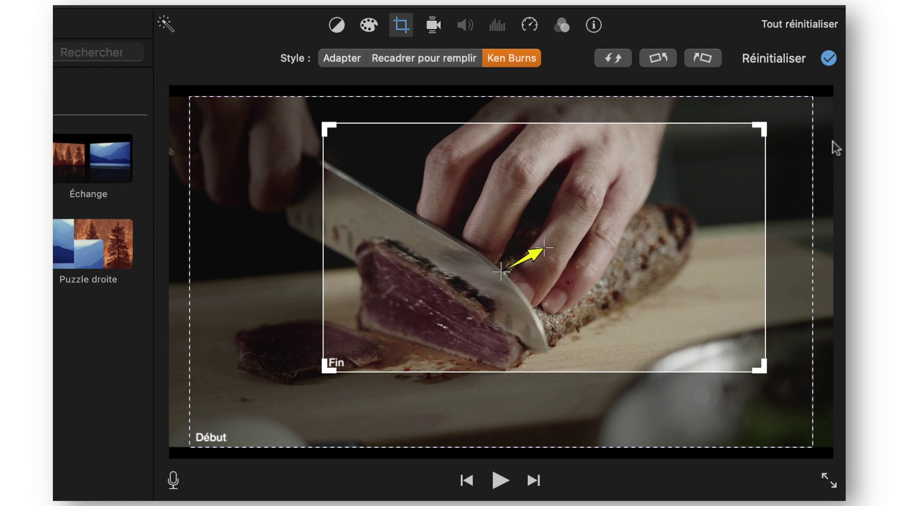
{"action": "left_click", "coordinate": [828, 58]}
{"action": "key", "text": "space"}
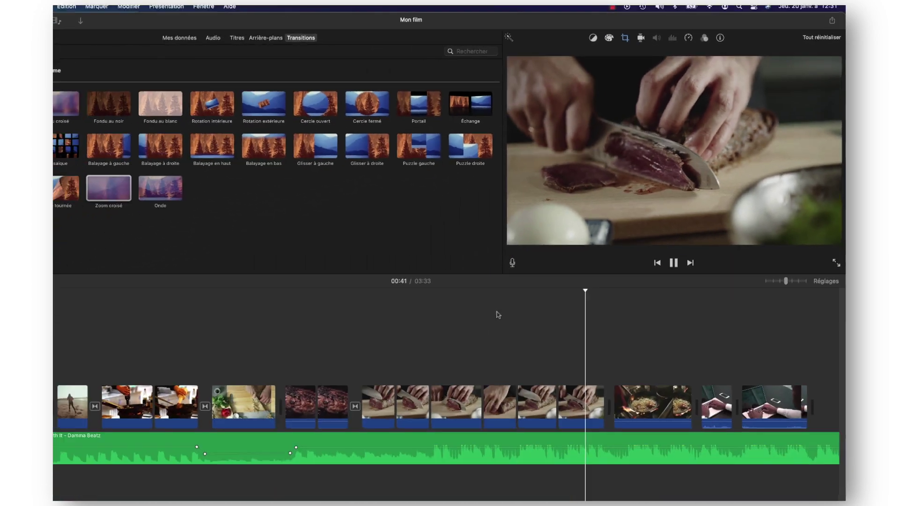
{"action": "key", "text": "space"}
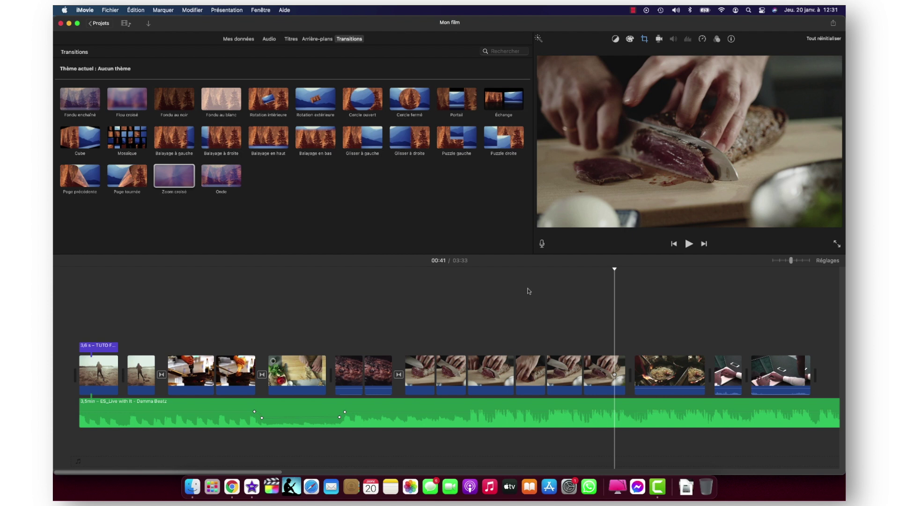
Record a voiceover of about 6.8 s from the start of the mushroom-chopping clip, using RODE NT-USB as the input source.
{"action": "left_click", "coordinate": [270, 286]}
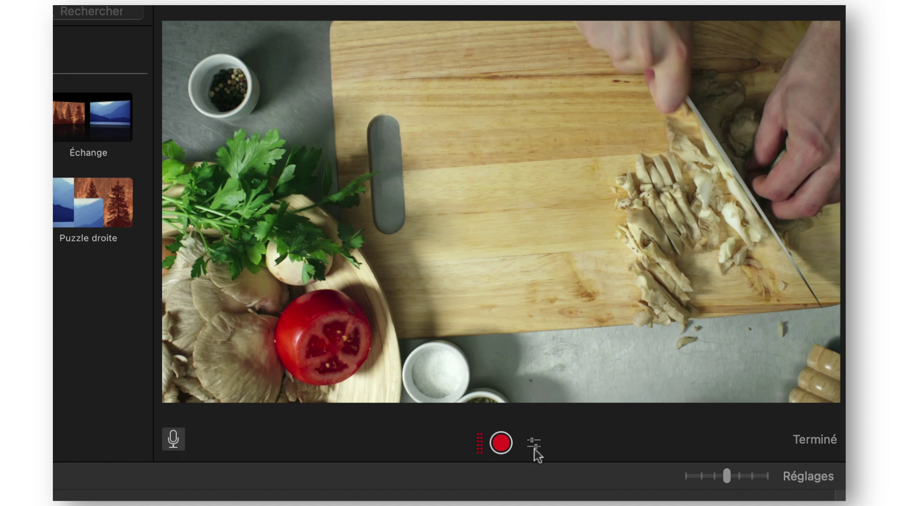
{"action": "left_click", "coordinate": [534, 444]}
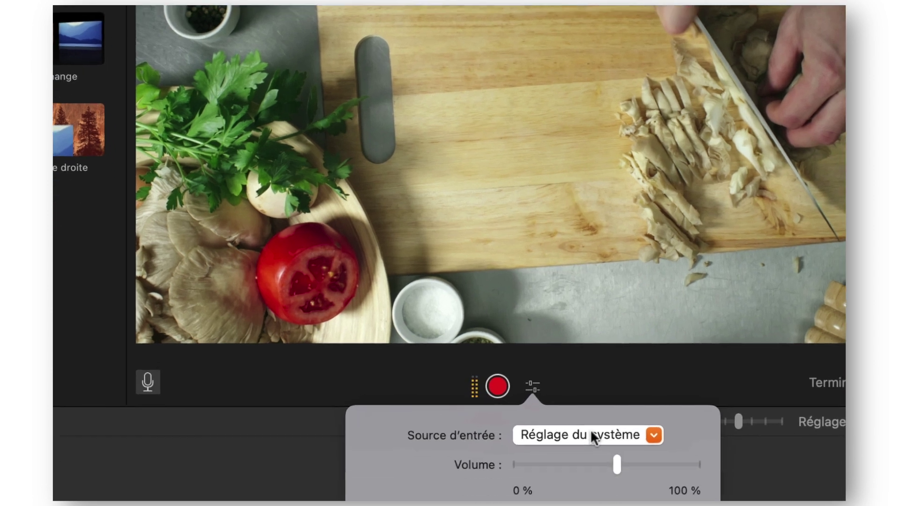
{"action": "left_click", "coordinate": [591, 433]}
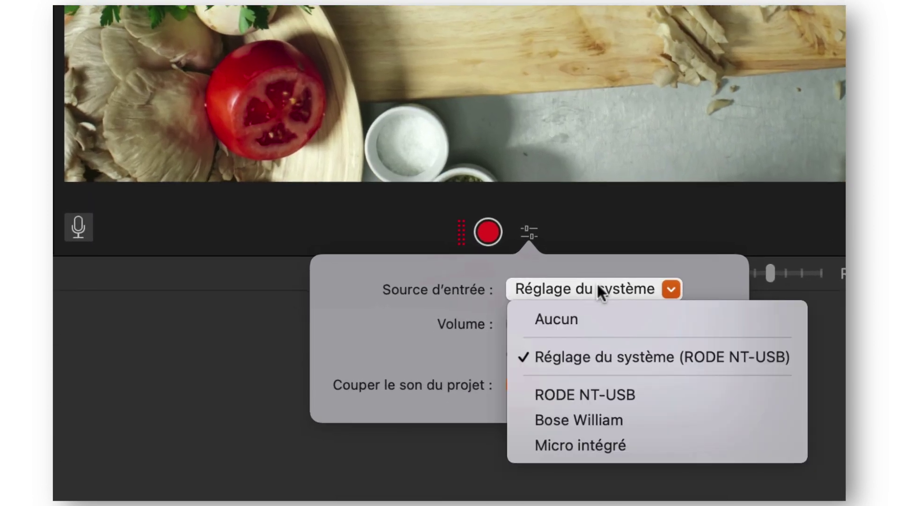
{"action": "left_click", "coordinate": [596, 389]}
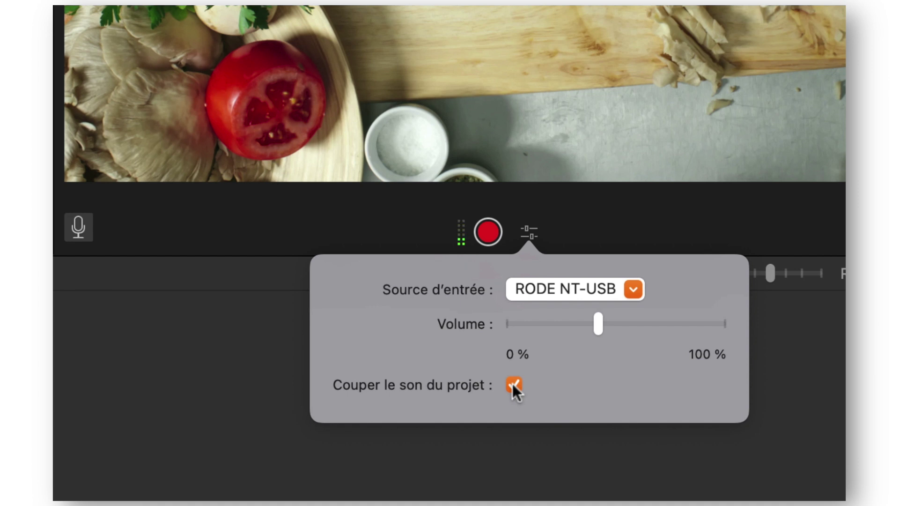
{"action": "left_click", "coordinate": [529, 233]}
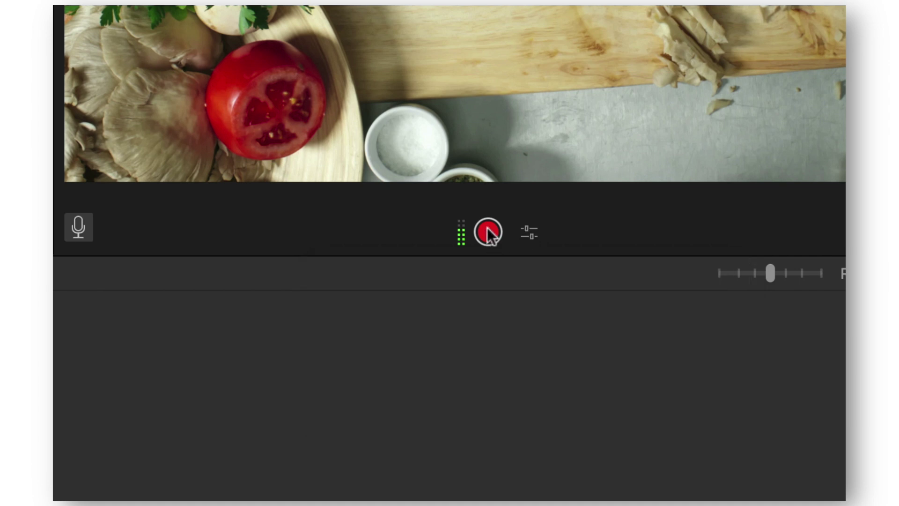
{"action": "left_click", "coordinate": [488, 232]}
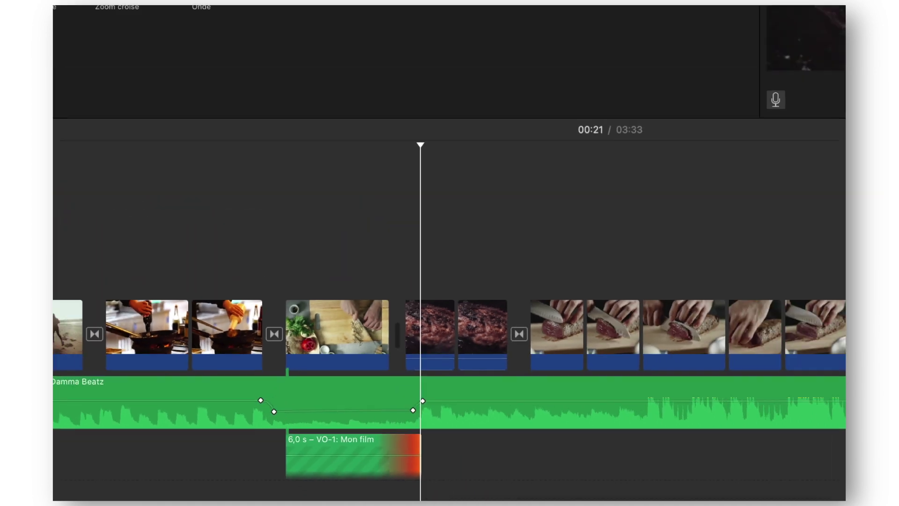
{"action": "left_click", "coordinate": [689, 246]}
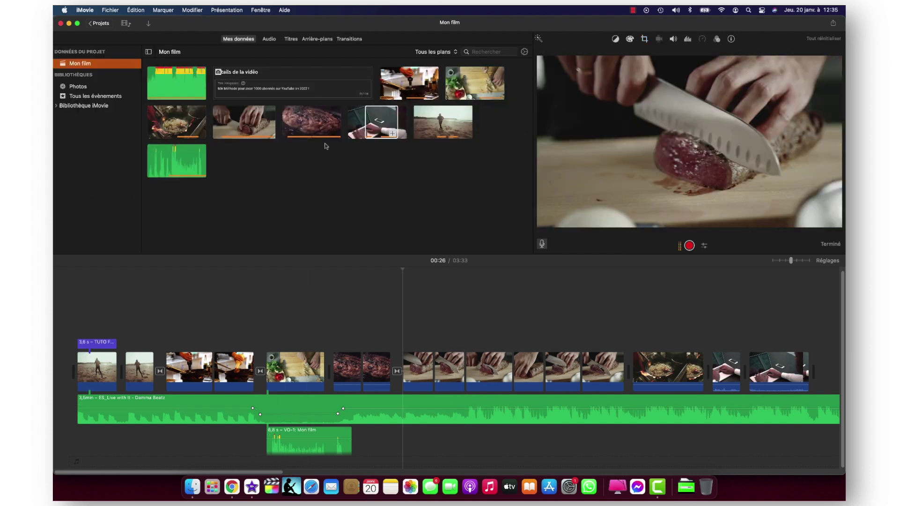
Import the green-screen subscribe-button video into the project media, with the importer's files sorted by content creation date.
{"action": "key", "text": "super+i"}
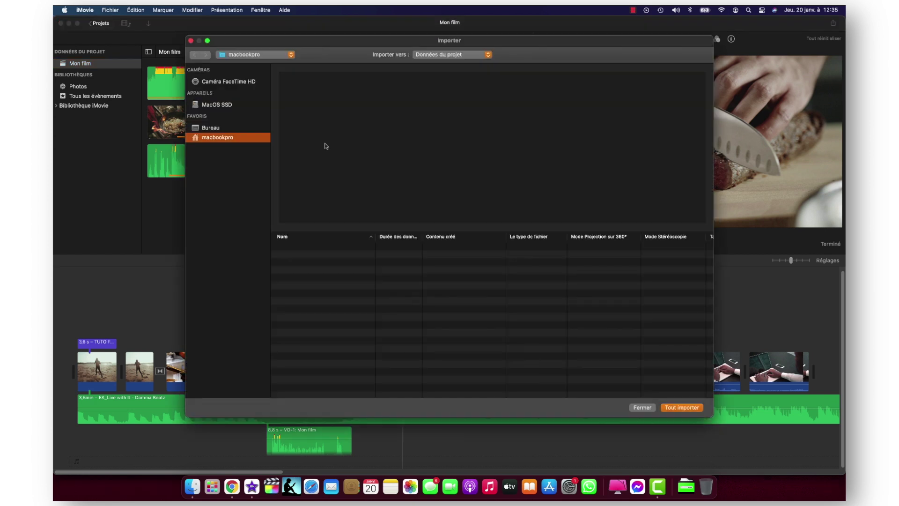
{"action": "scroll", "coordinate": [322, 292], "scroll_direction": "down", "scroll_amount": 3}
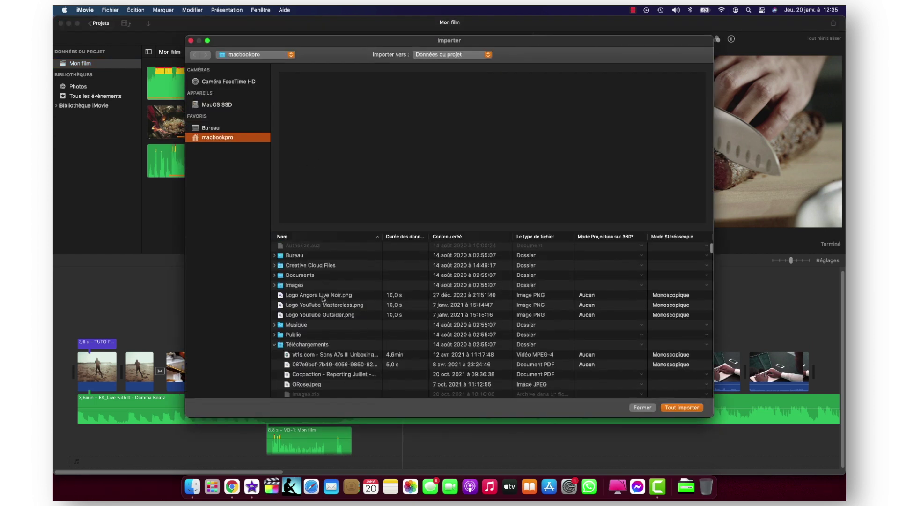
{"action": "left_click", "coordinate": [461, 237]}
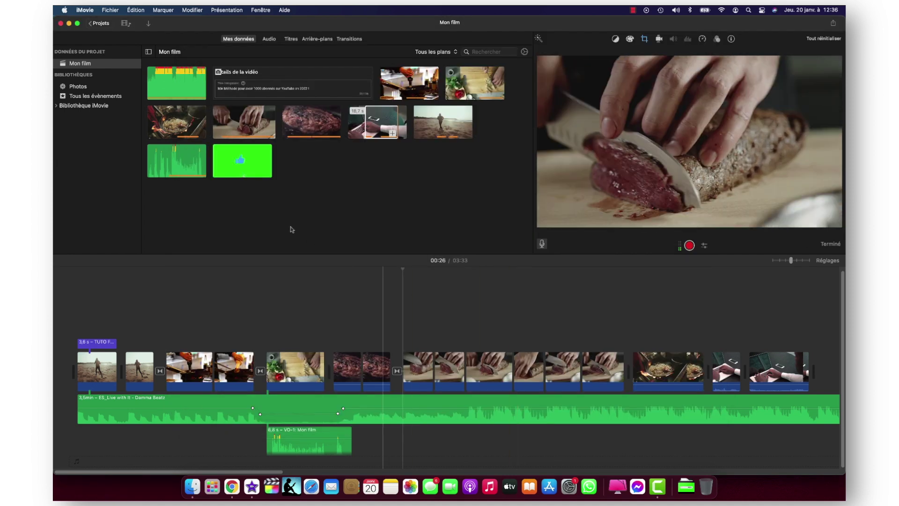
Add the opening part of the green-screen subscribe-button video to the end of the timeline.
{"action": "left_click", "coordinate": [245, 163]}
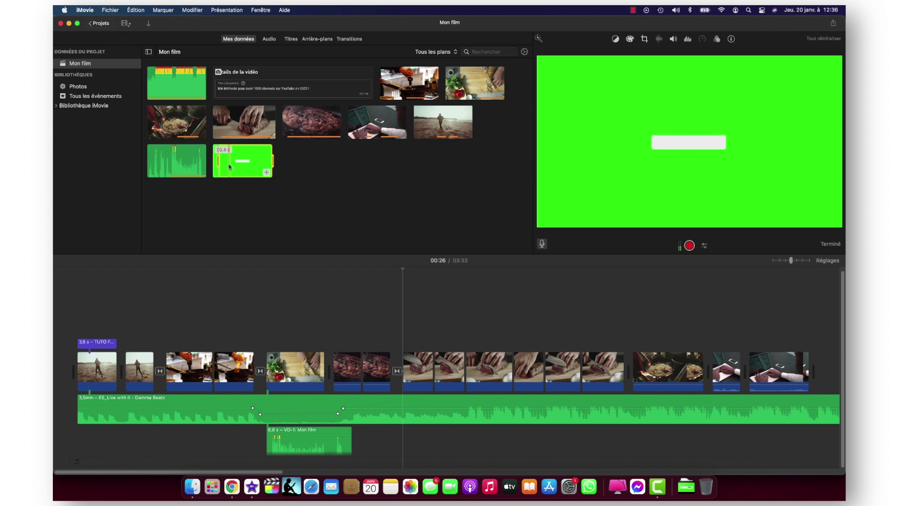
{"action": "left_click", "coordinate": [234, 172]}
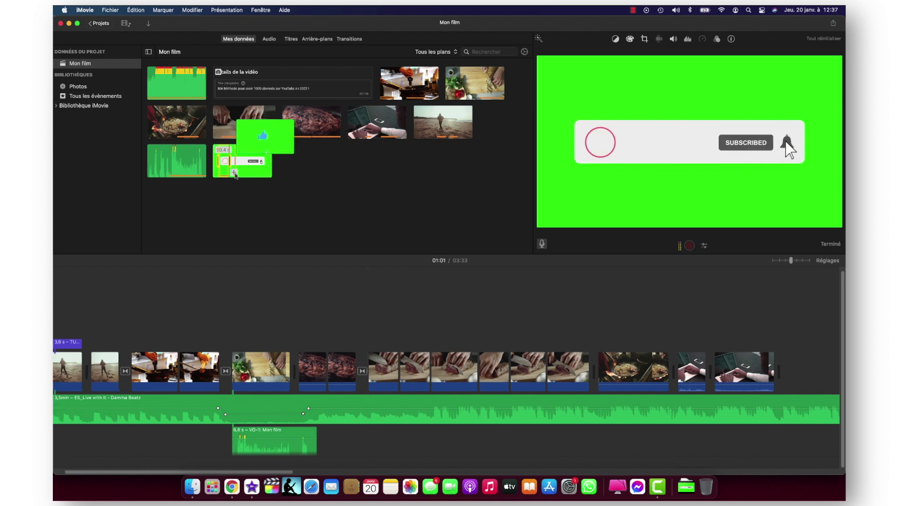
{"action": "scroll", "coordinate": [478, 308], "scroll_direction": "right", "scroll_amount": 15}
{"action": "scroll", "coordinate": [299, 375], "scroll_direction": "right", "scroll_amount": 2}
Move the green-screen clip above the start of the grilled-meat clips and trim its end before those clips finish.
{"action": "scroll", "coordinate": [299, 375], "scroll_direction": "left", "scroll_amount": 10}
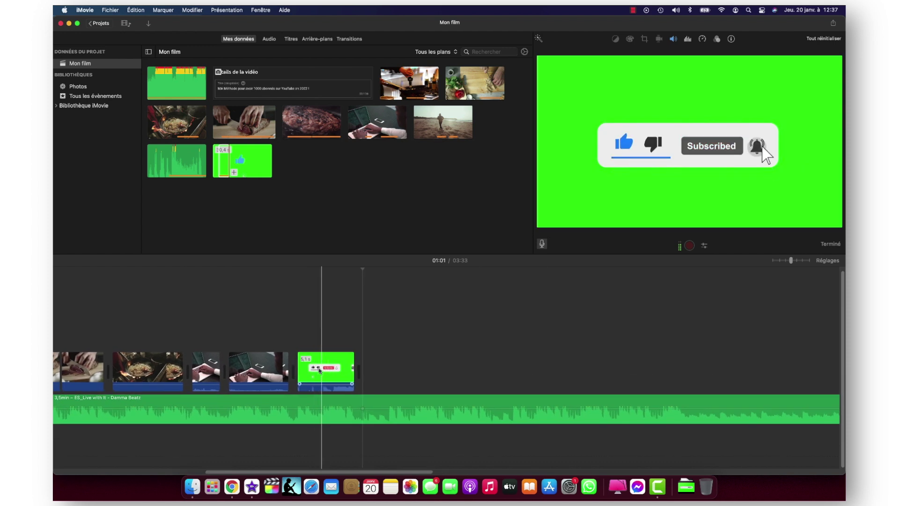
{"action": "scroll", "coordinate": [320, 370], "scroll_direction": "left", "scroll_amount": 10}
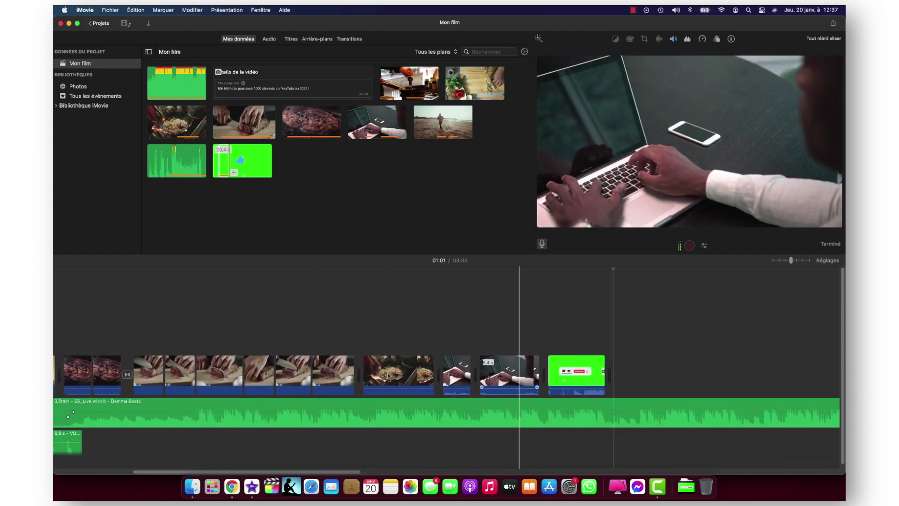
{"action": "scroll", "coordinate": [387, 374], "scroll_direction": "left", "scroll_amount": 3}
{"action": "left_click", "coordinate": [648, 369]}
{"action": "left_click_drag", "start_coordinate": [648, 369], "coordinate": [149, 338]}
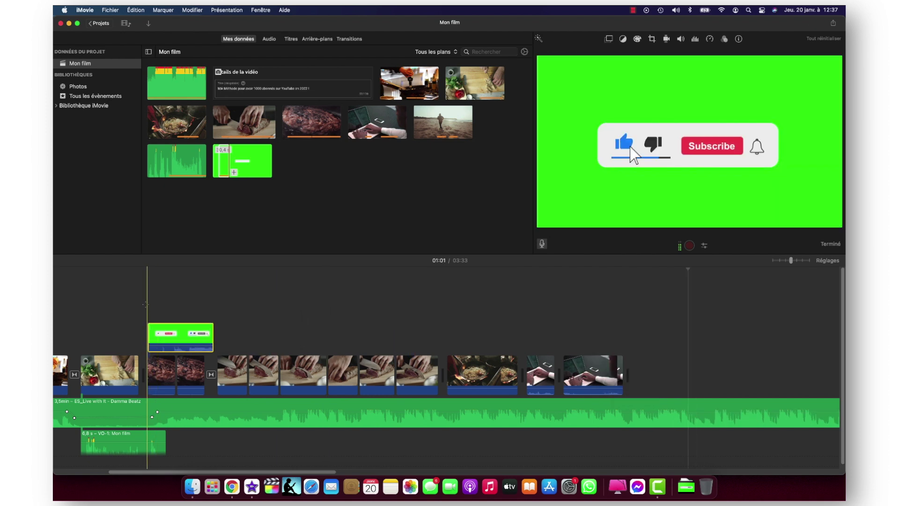
{"action": "left_click_drag", "start_coordinate": [212, 335], "coordinate": [186, 341]}
Set the green-screen clip's video overlay to Écran vert/bleu and play it over the grilled-meat footage.
{"action": "left_click", "coordinate": [168, 337]}
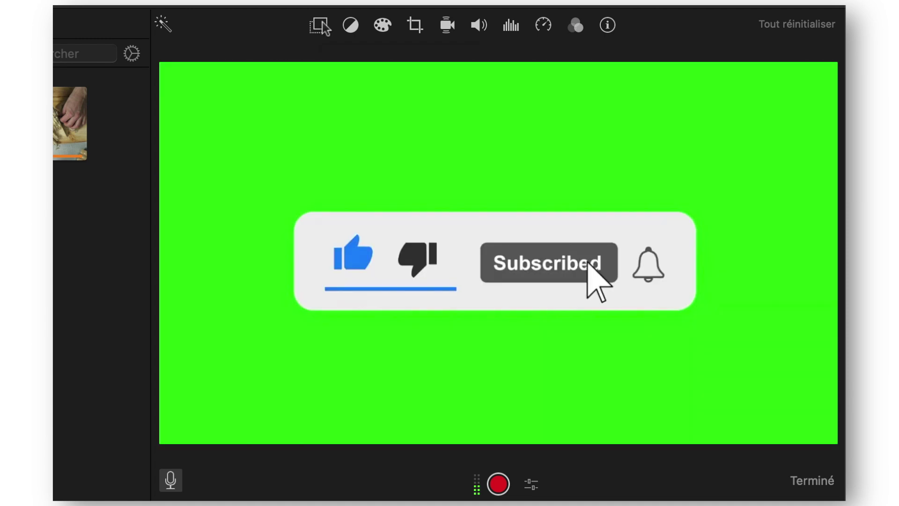
{"action": "left_click", "coordinate": [321, 27]}
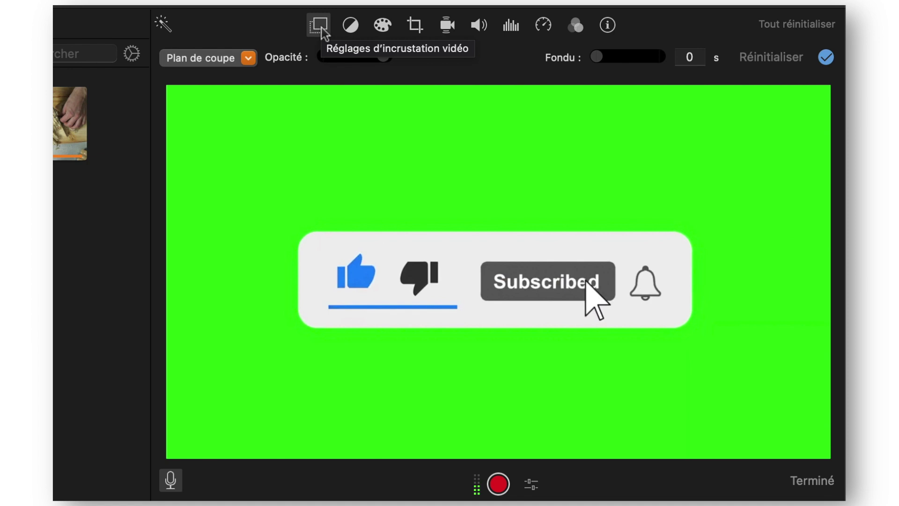
{"action": "left_click_drag", "start_coordinate": [383, 58], "coordinate": [406, 57]}
{"action": "left_click", "coordinate": [239, 57]}
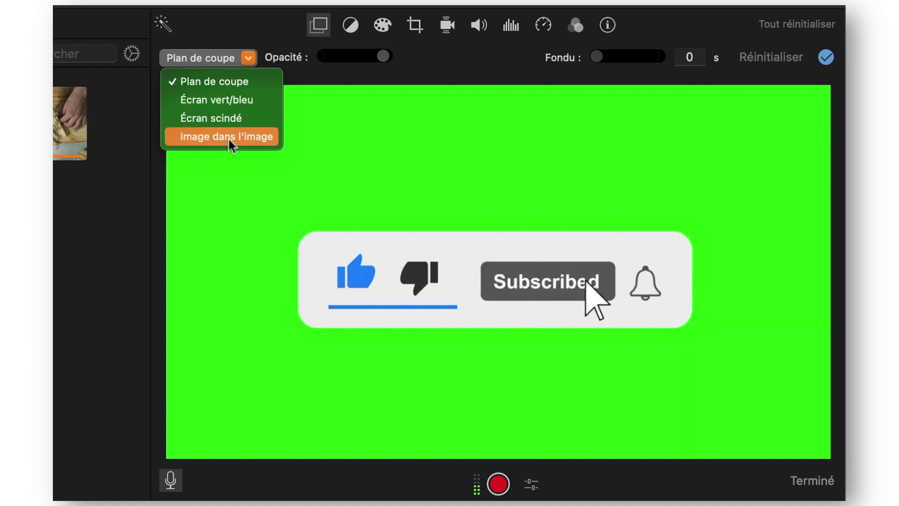
{"action": "left_click", "coordinate": [200, 104]}
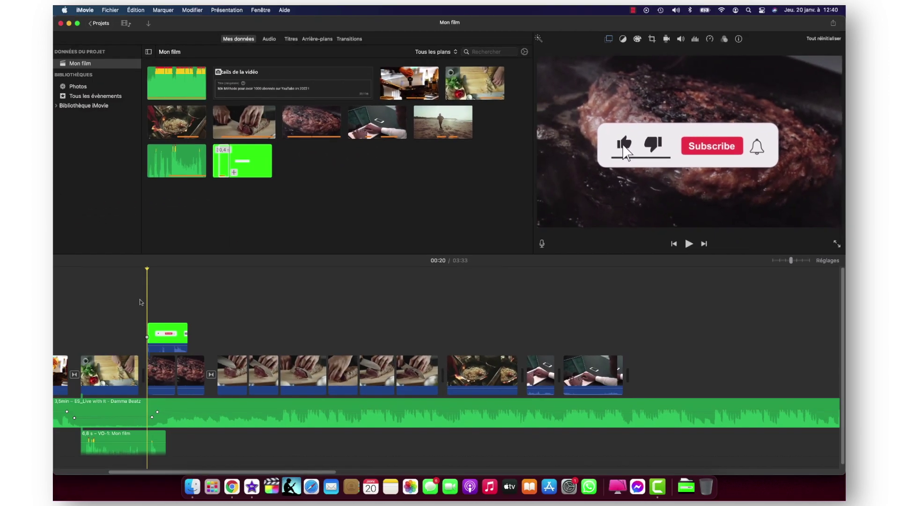
{"action": "key", "text": "space"}
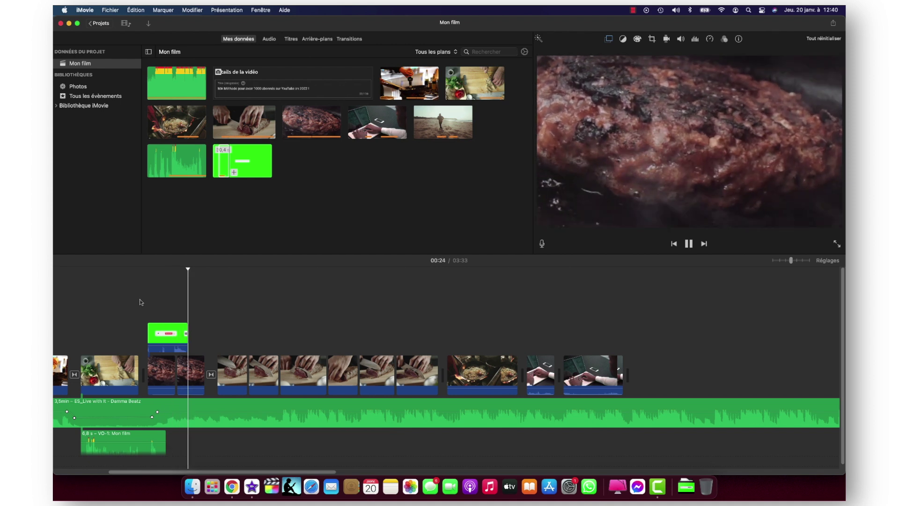
{"action": "key", "text": "space"}
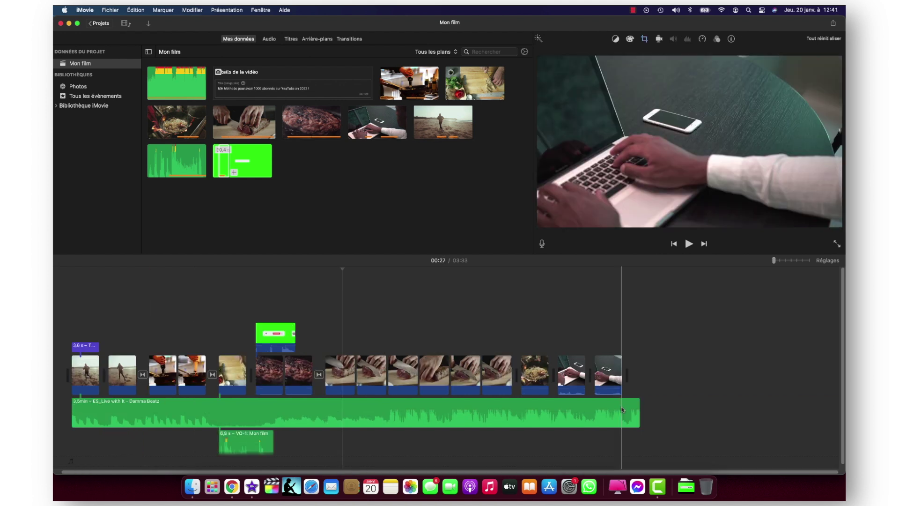
Trim the end of the music track back to the end of the last laptop clip.
{"action": "scroll", "coordinate": [636, 422], "scroll_direction": "up", "scroll_amount": 3}
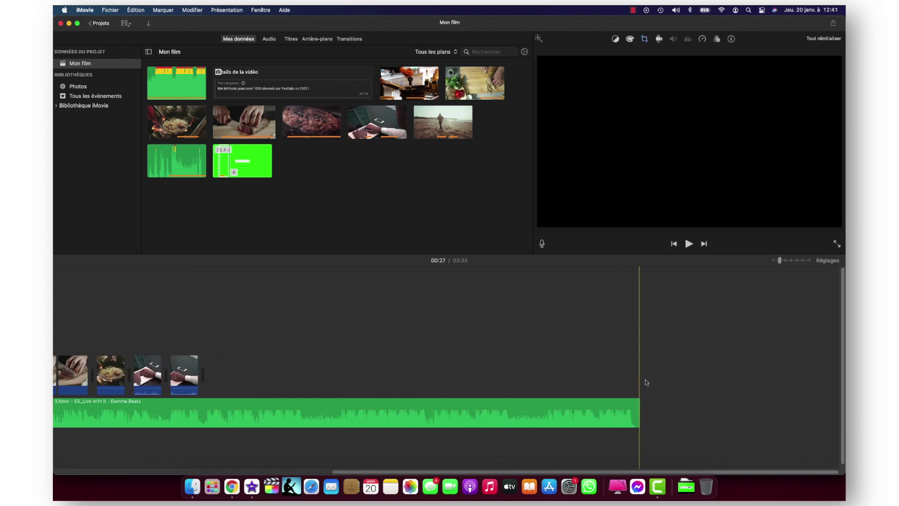
{"action": "left_click_drag", "start_coordinate": [635, 425], "coordinate": [195, 416]}
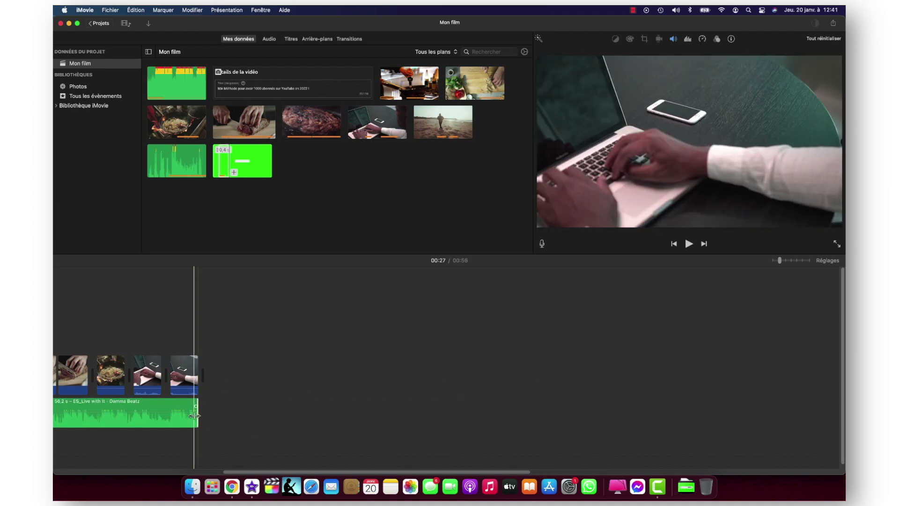
{"action": "scroll", "coordinate": [194, 416], "scroll_direction": "left", "scroll_amount": 10}
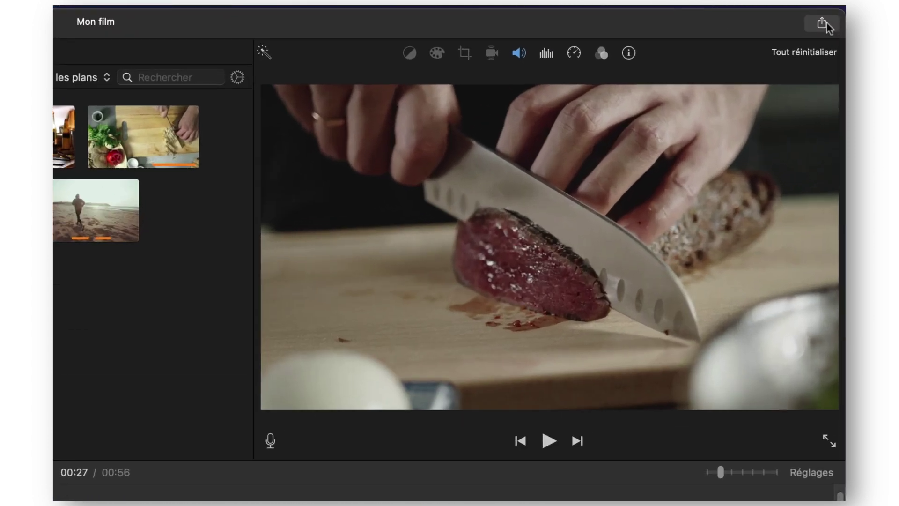
Start a file export of the film at 1080p and Élevée quality, with compression set to Meilleure qualité.
{"action": "left_click", "coordinate": [823, 24]}
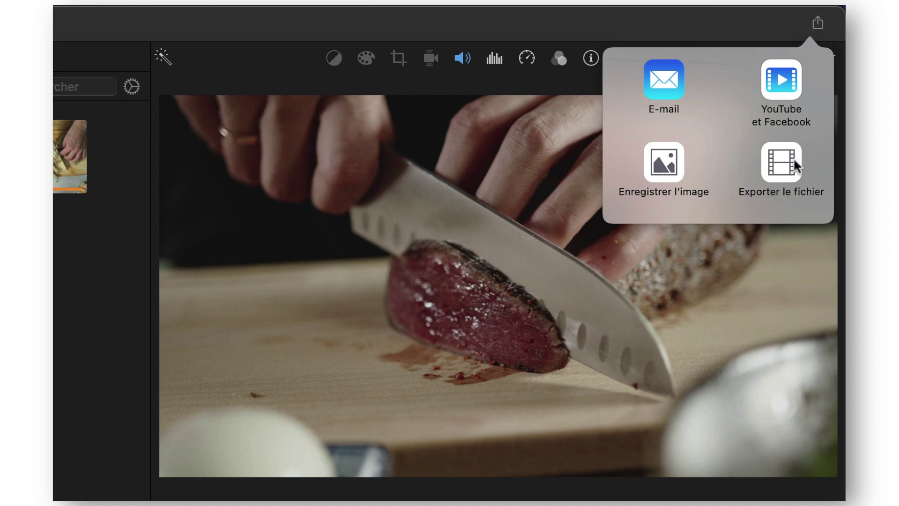
{"action": "left_click", "coordinate": [791, 170]}
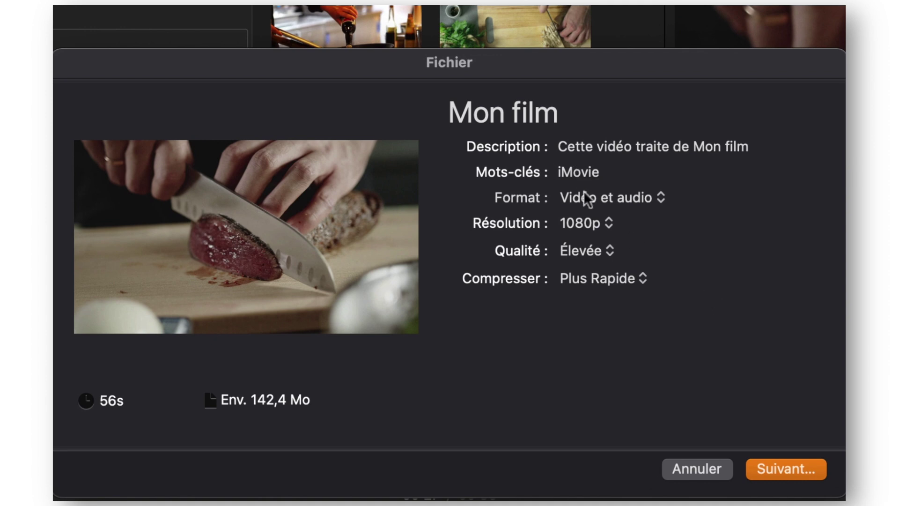
{"action": "left_click", "coordinate": [588, 223]}
{"action": "left_click", "coordinate": [588, 222]}
{"action": "left_click", "coordinate": [588, 242]}
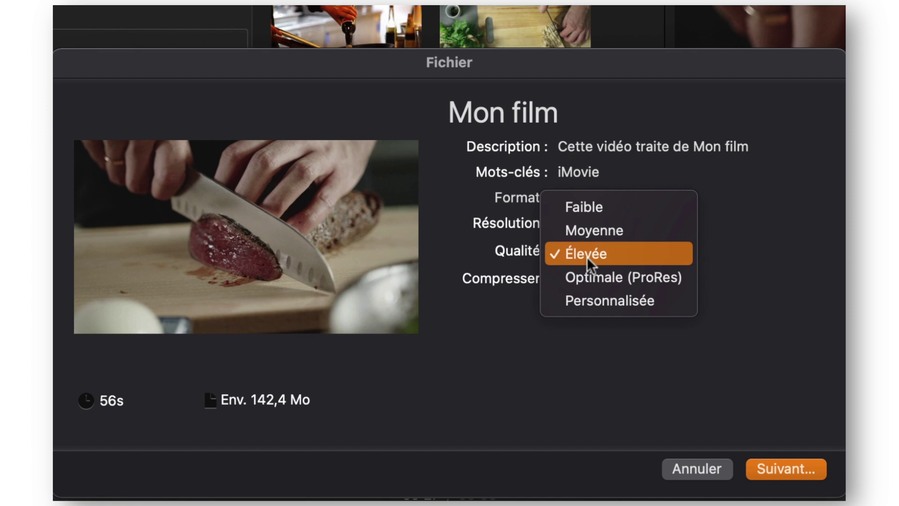
{"action": "left_click", "coordinate": [584, 255]}
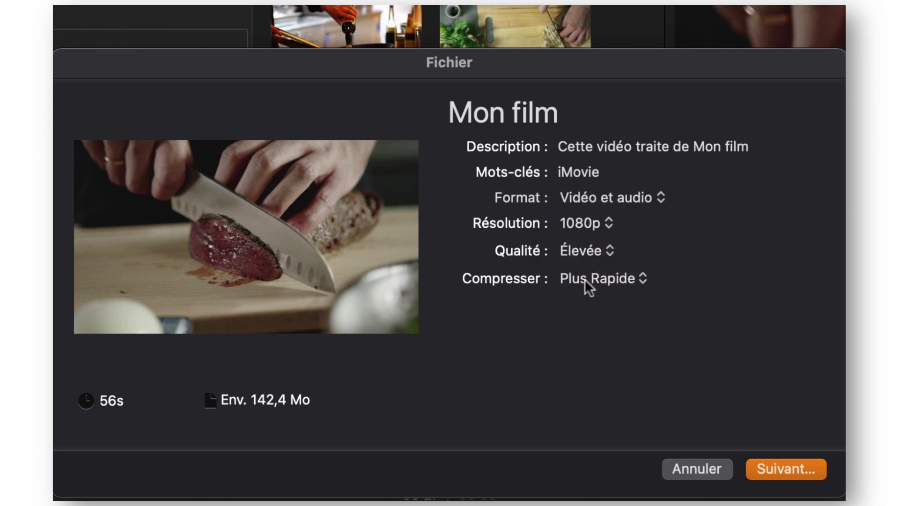
{"action": "left_click", "coordinate": [585, 279]}
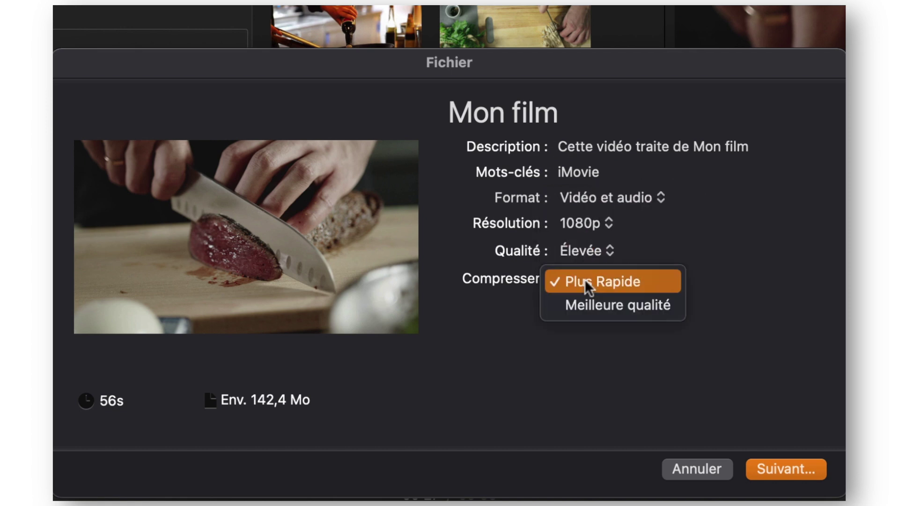
{"action": "left_click", "coordinate": [588, 306]}
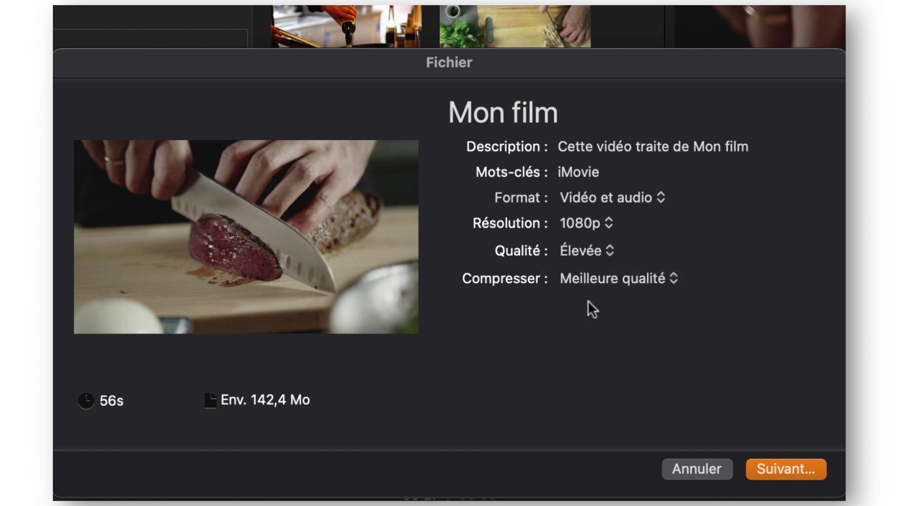
Clear the export keywords and review the format, resolution, quality and compression choices, keeping Vidéo et audio, 1080p, Élevée and Meilleure qualité.
{"action": "triple_click", "coordinate": [612, 147]}
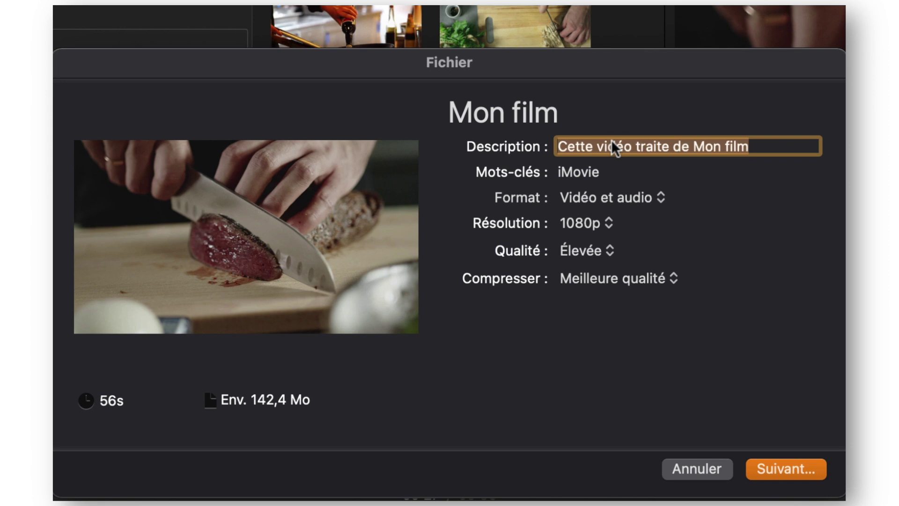
{"action": "left_click", "coordinate": [581, 170]}
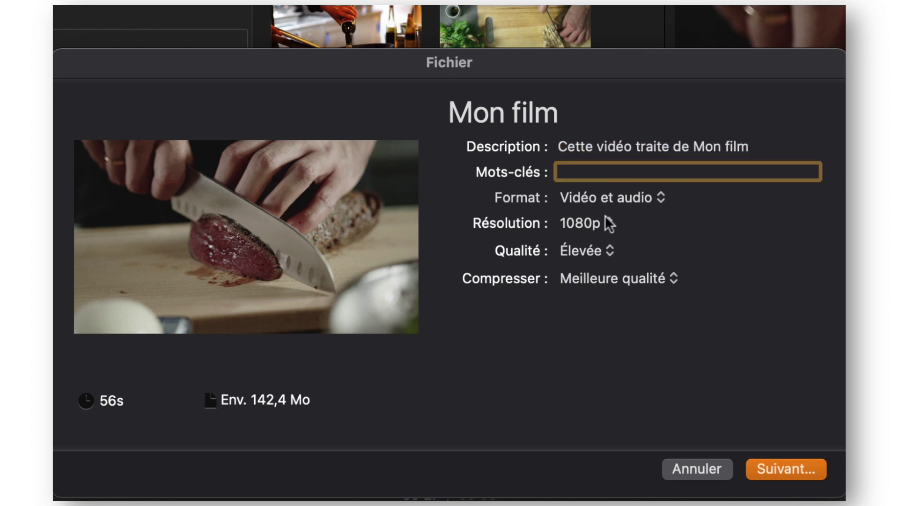
{"action": "left_click", "coordinate": [595, 197]}
{"action": "left_click", "coordinate": [595, 197]}
{"action": "left_click", "coordinate": [594, 224]}
{"action": "left_click", "coordinate": [594, 227]}
{"action": "left_click", "coordinate": [591, 248]}
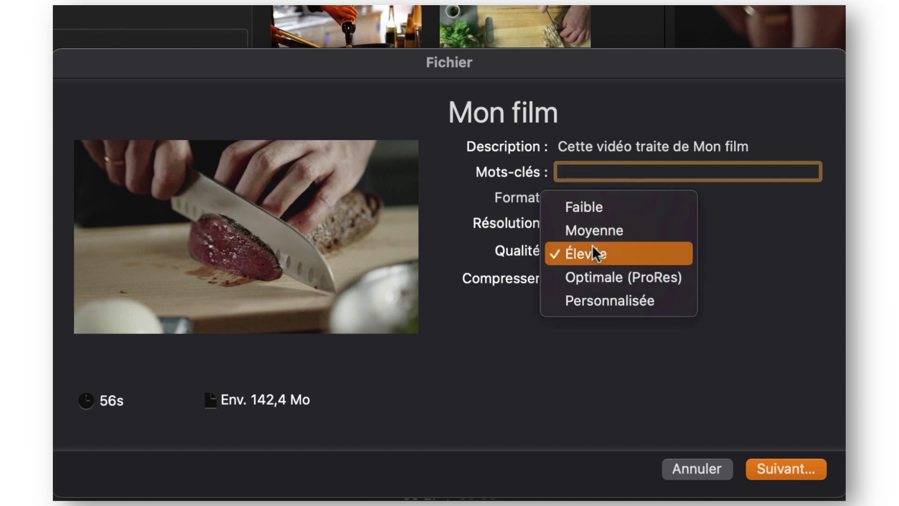
{"action": "left_click", "coordinate": [593, 248]}
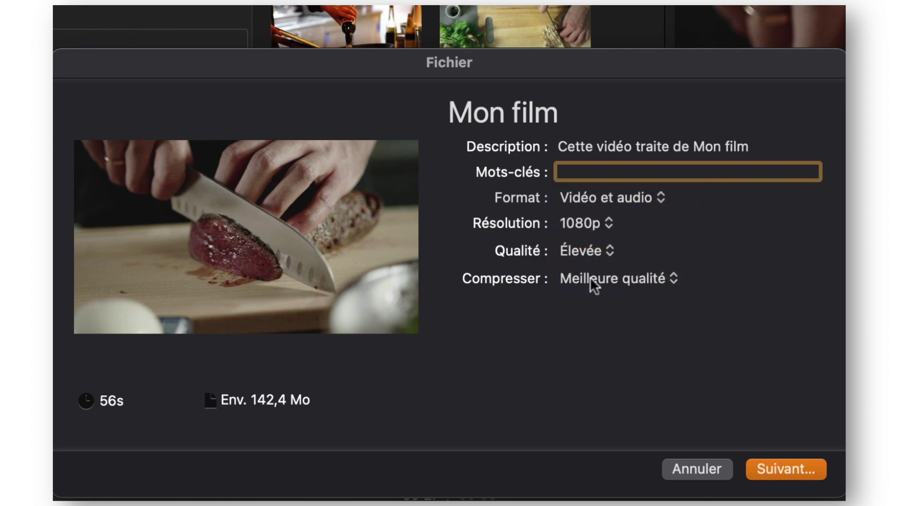
{"action": "left_click", "coordinate": [590, 279]}
{"action": "left_click", "coordinate": [591, 282]}
Save the exported film as "Tuto Final Cut Final" in the Bureau folder.
{"action": "left_click", "coordinate": [774, 461]}
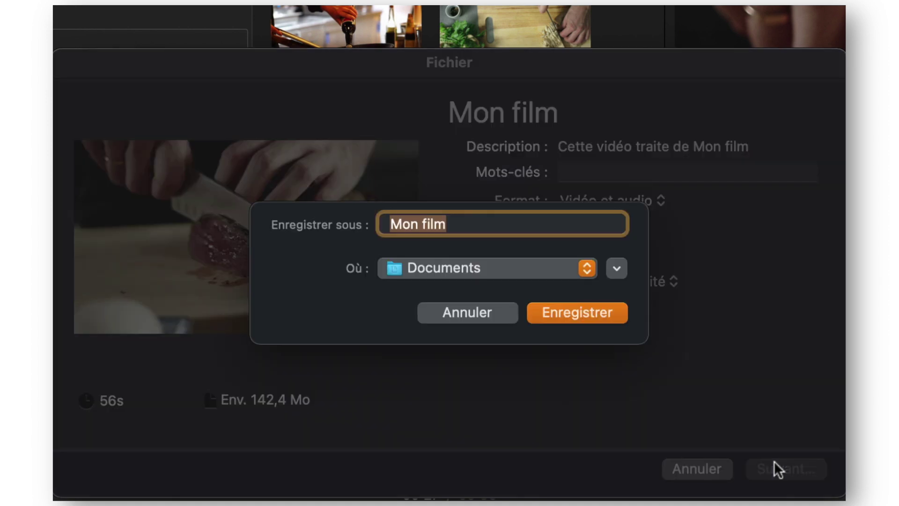
{"action": "type", "text": "Tuto"}
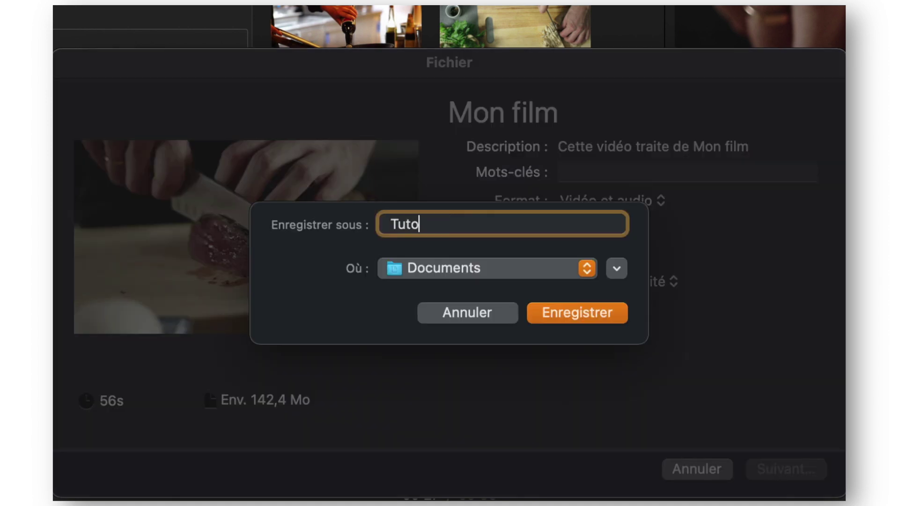
{"action": "type", "text": " Final Cut Final"}
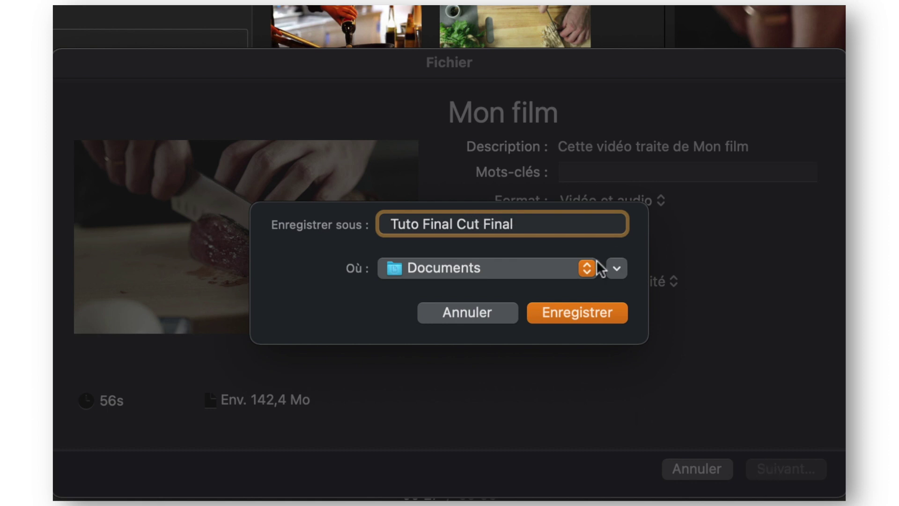
{"action": "left_click", "coordinate": [480, 268]}
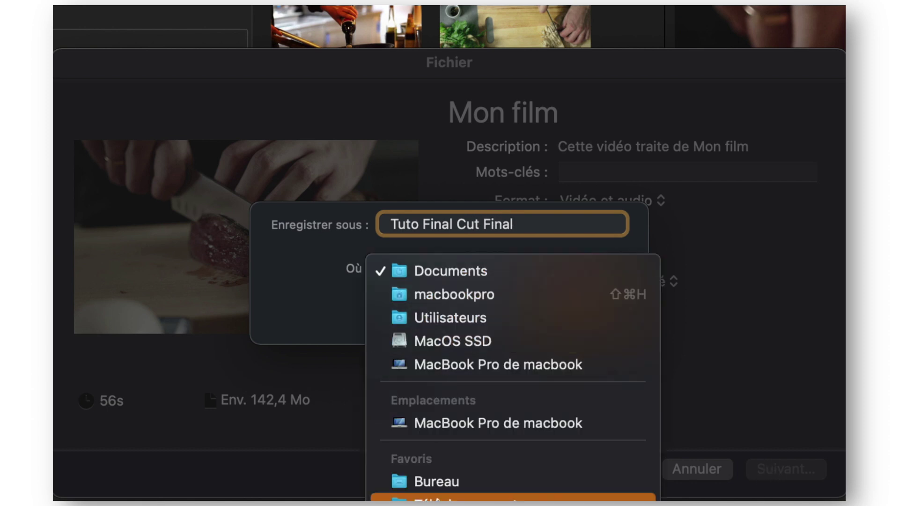
{"action": "left_click", "coordinate": [418, 482]}
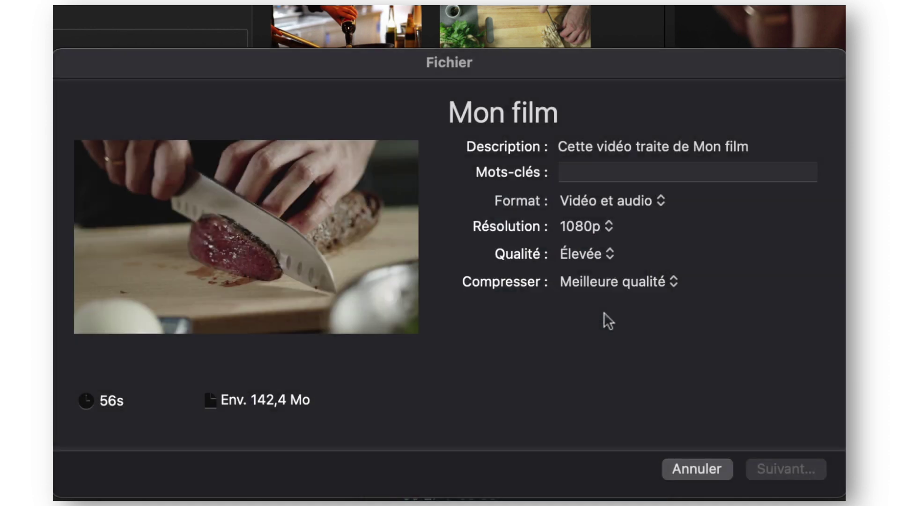
{"action": "key", "text": "Escape"}
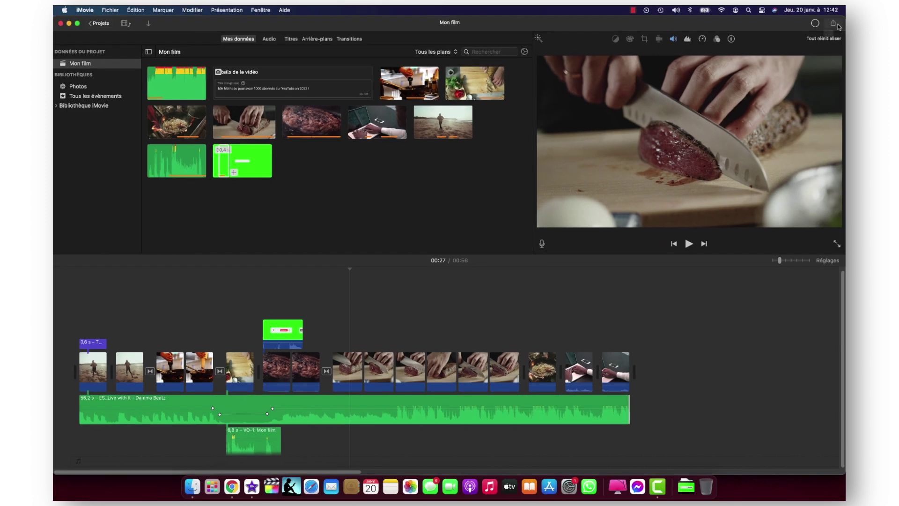
Show the film's sharing and export options again.
{"action": "left_click", "coordinate": [834, 23]}
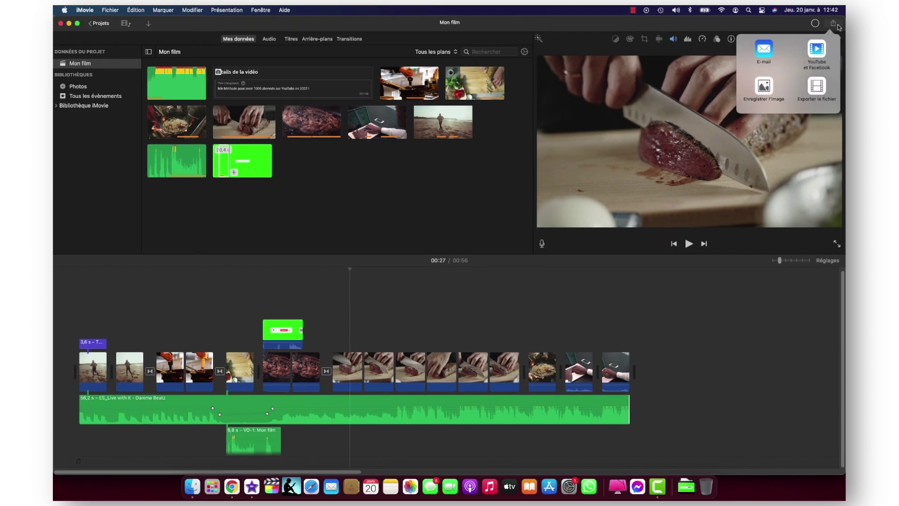